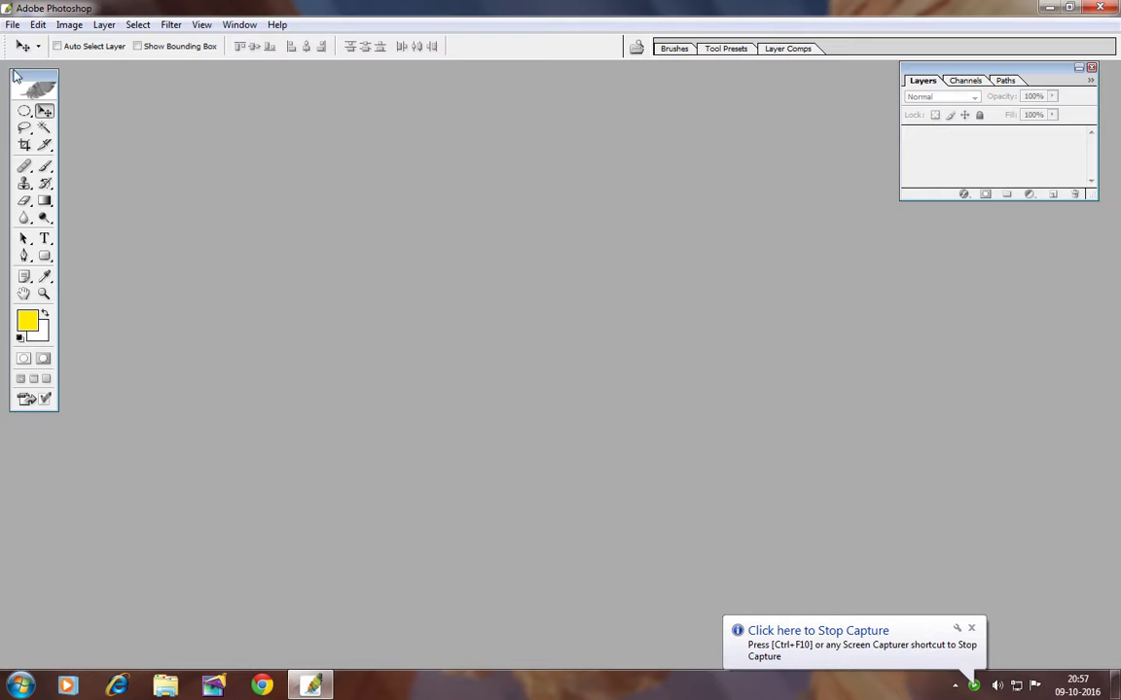
# Step: Open the aa-back2.jpg photo of the woman in the field
pyautogui.click(12, 24)
pyautogui.click(21, 55)
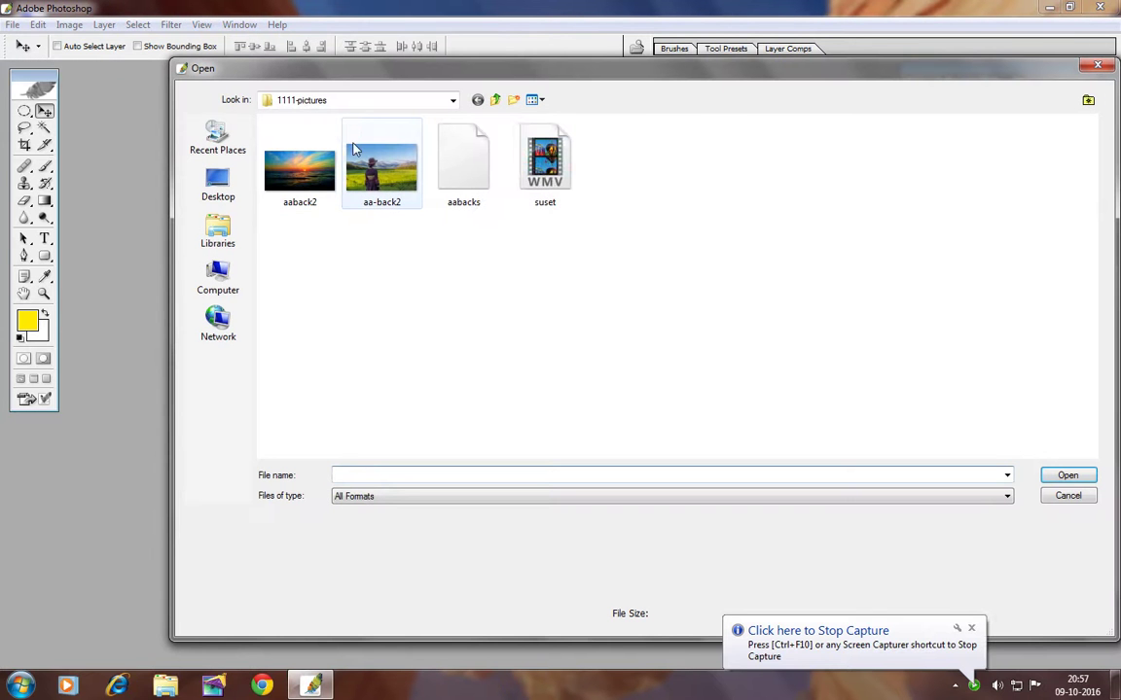
pyautogui.click(382, 167)
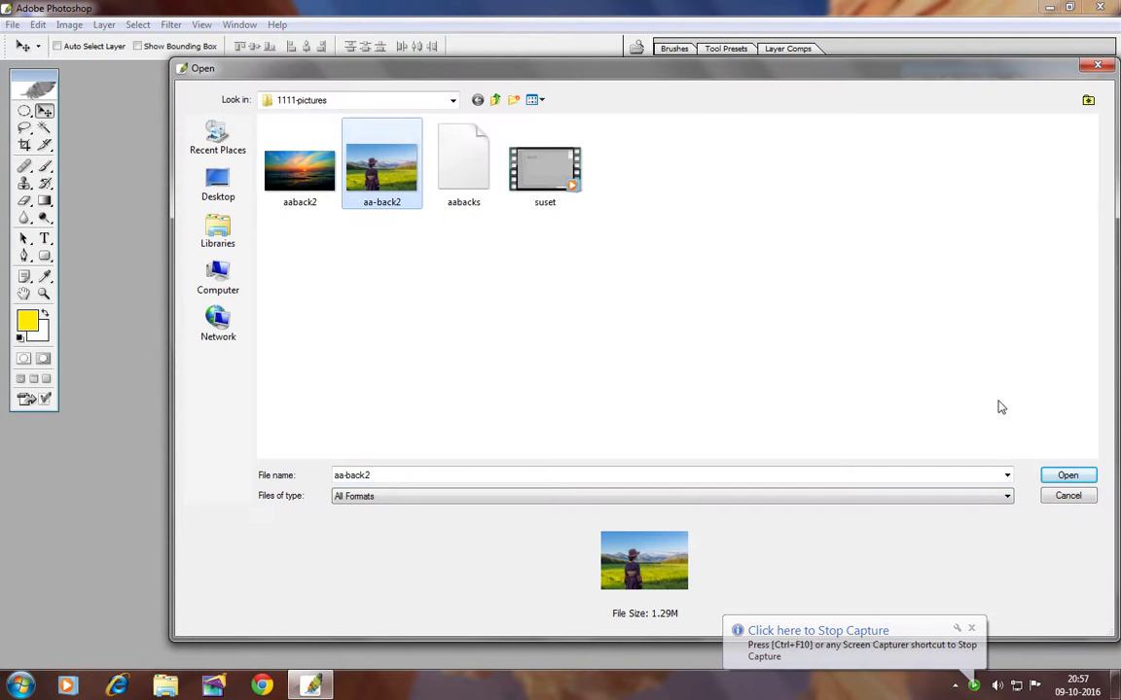
pyautogui.click(1067, 476)
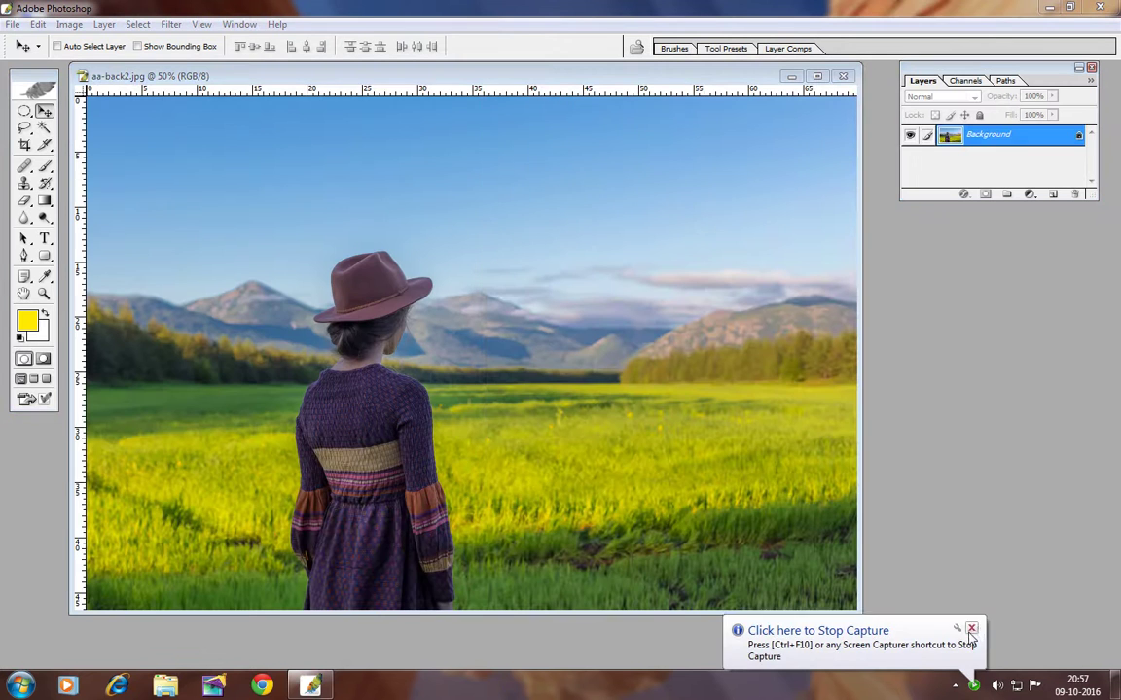
# Step: Maximize the photo window and zoom in close on the woman's dress
pyautogui.click(971, 629)
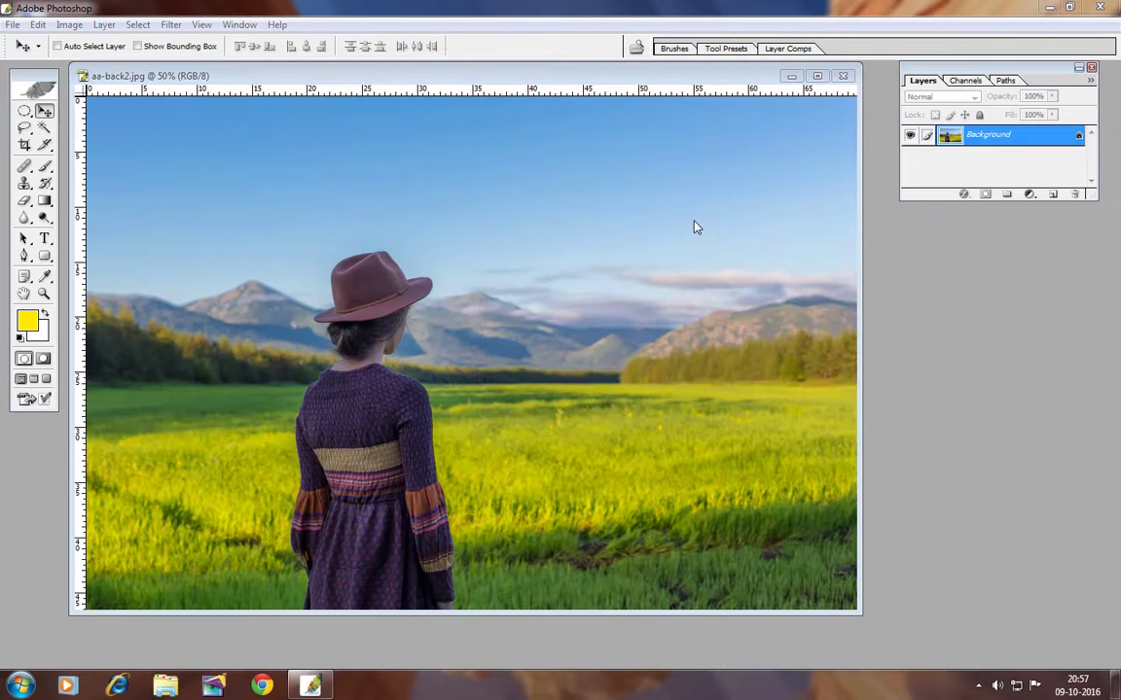
pyautogui.click(817, 76)
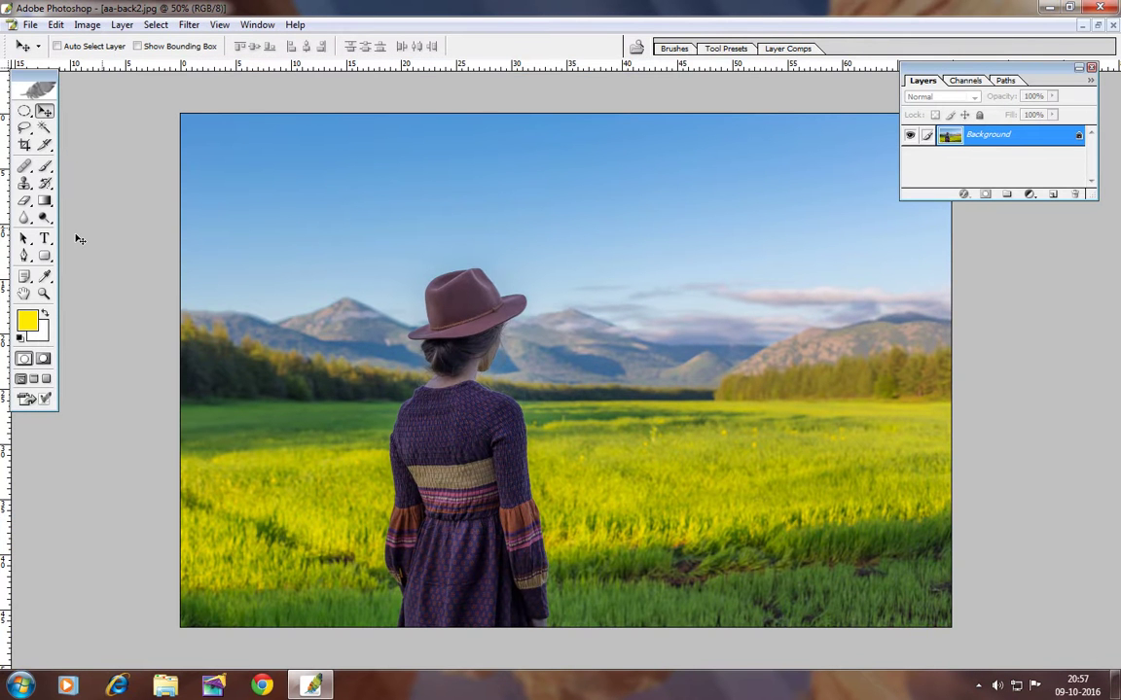
pyautogui.click(44, 293)
pyautogui.click(553, 373)
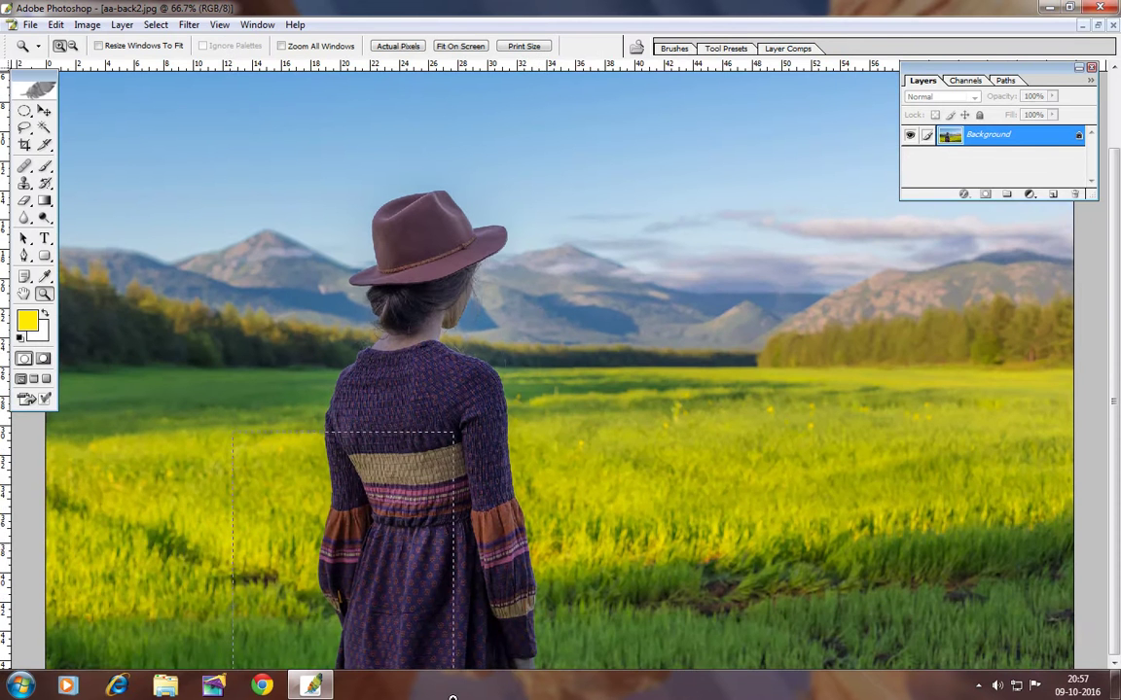
pyautogui.moveTo(419, 659); pyautogui.dragTo(401, 627)
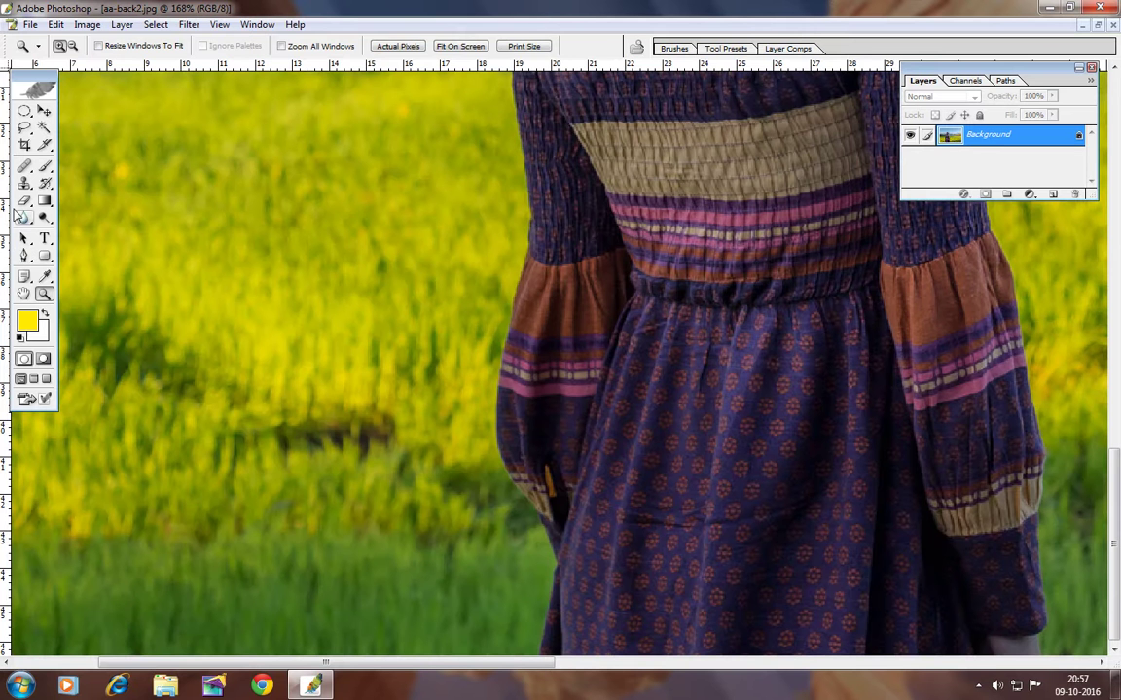
pyautogui.click(24, 256)
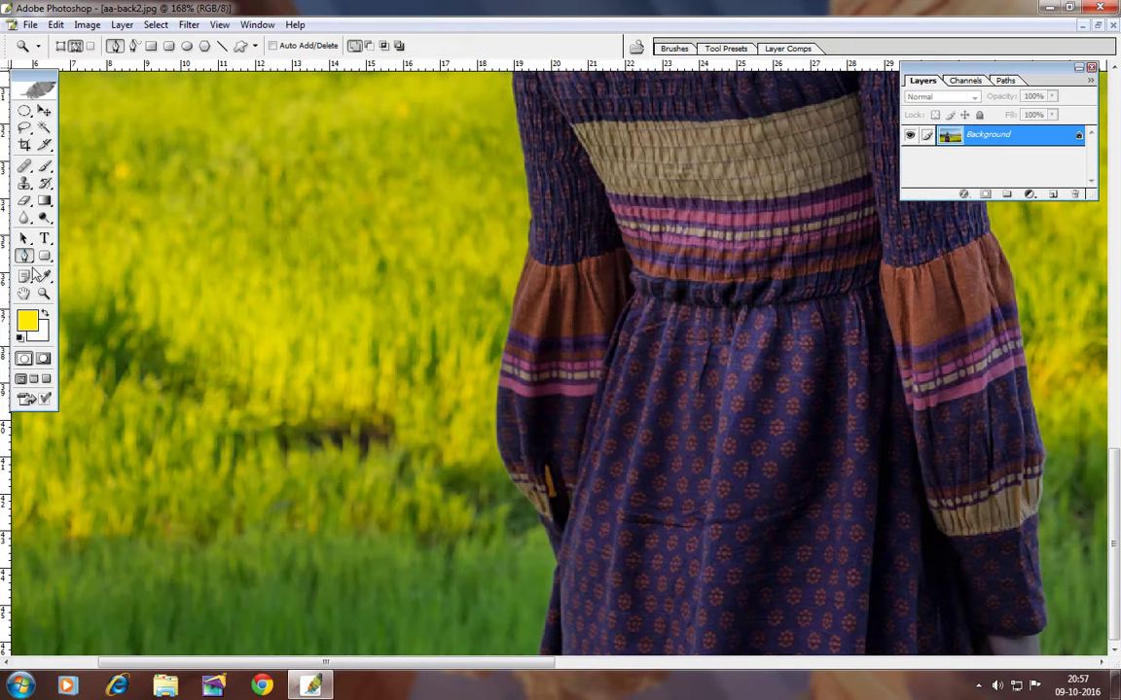
# Step: Start the pen path at the dress's lower-left edge and trace up the left sleeve
pyautogui.click(542, 649)
pyautogui.click(556, 581)
pyautogui.click(542, 521)
pyautogui.moveTo(497, 435); pyautogui.dragTo(497, 383)
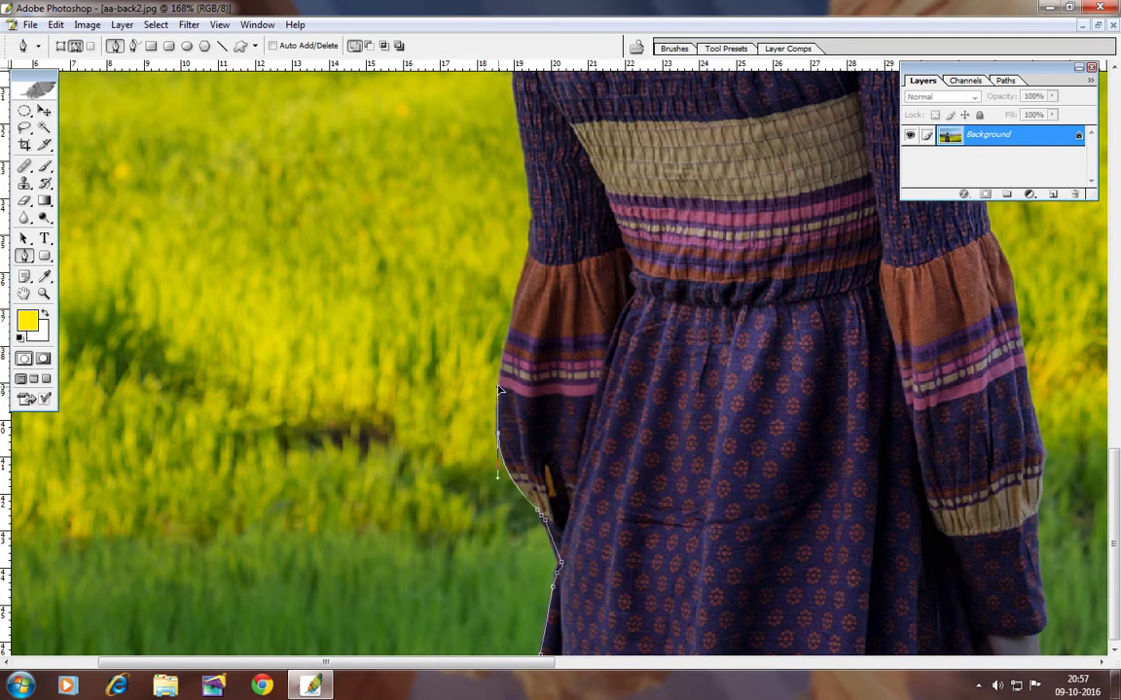
pyautogui.moveTo(513, 318); pyautogui.dragTo(528, 259)
# Step: Continue the path up the left shoulder toward the neck
pyautogui.moveTo(549, 168); pyautogui.dragTo(516, 458)
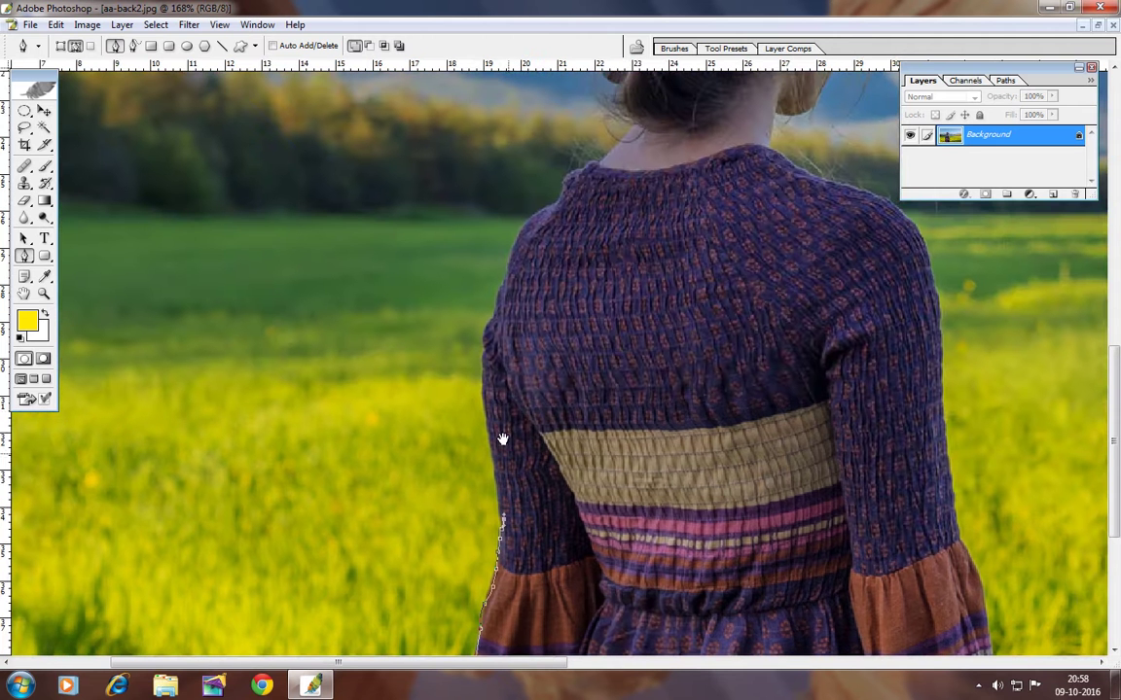
pyautogui.click(483, 362)
pyautogui.moveTo(497, 308); pyautogui.dragTo(505, 274)
pyautogui.moveTo(532, 222); pyautogui.dragTo(592, 167)
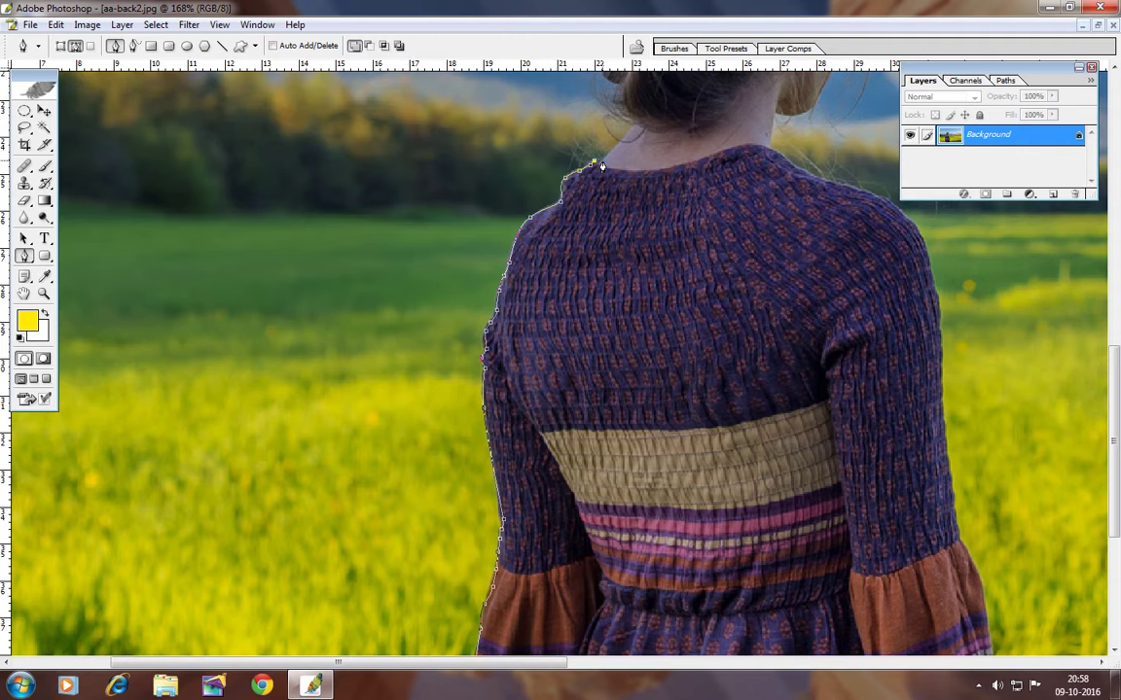
pyautogui.moveTo(633, 139)
pyautogui.mouseDown()
pyautogui.moveTo(513, 590)
pyautogui.moveTo(501, 492)
pyautogui.mouseUp()
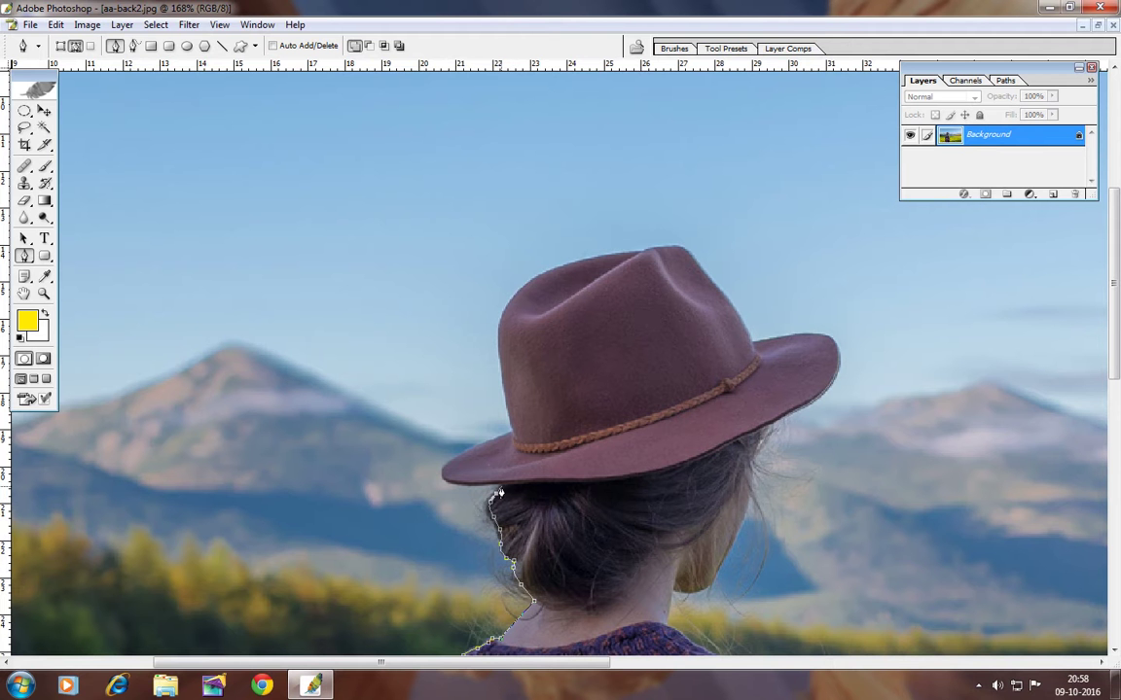
# Step: Trace the path around the hat brim and crown to the right brim tip
pyautogui.click(443, 473)
pyautogui.moveTo(446, 468); pyautogui.dragTo(465, 454)
pyautogui.click(510, 434)
pyautogui.moveTo(512, 301)
pyautogui.mouseDown()
pyautogui.moveTo(534, 255)
pyautogui.moveTo(613, 257)
pyautogui.mouseUp()
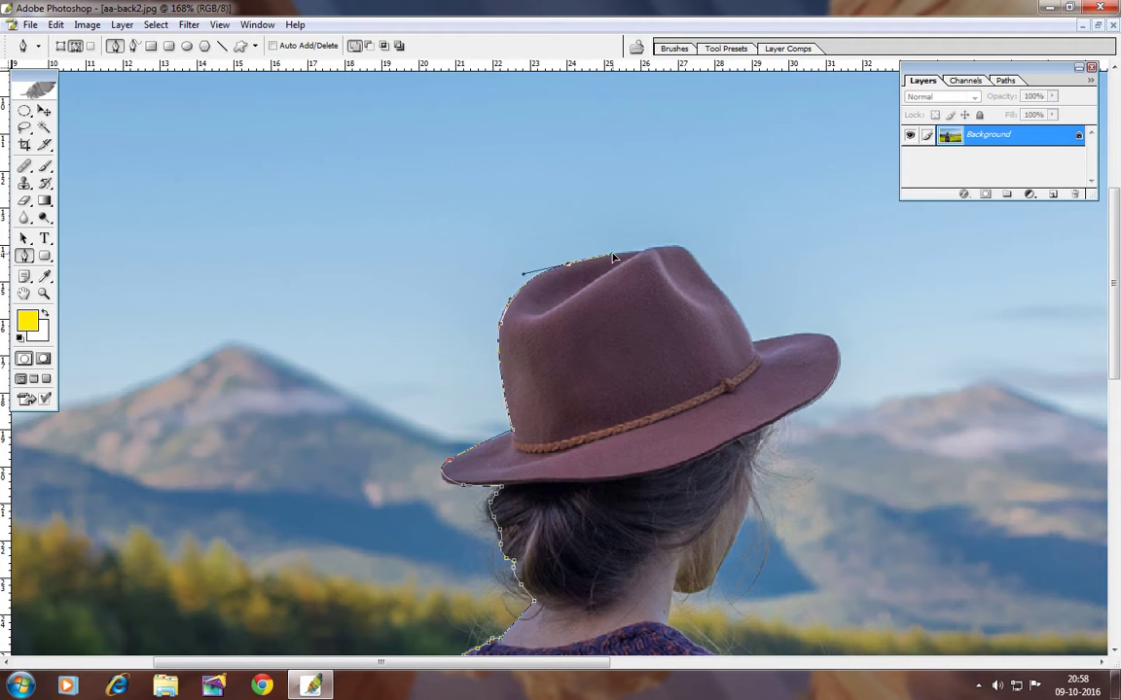
pyautogui.click(645, 255)
pyautogui.moveTo(677, 247); pyautogui.dragTo(686, 251)
pyautogui.moveTo(736, 318); pyautogui.dragTo(745, 331)
pyautogui.moveTo(833, 344)
pyautogui.mouseDown()
pyautogui.moveTo(843, 362)
pyautogui.moveTo(755, 449)
pyautogui.mouseUp()
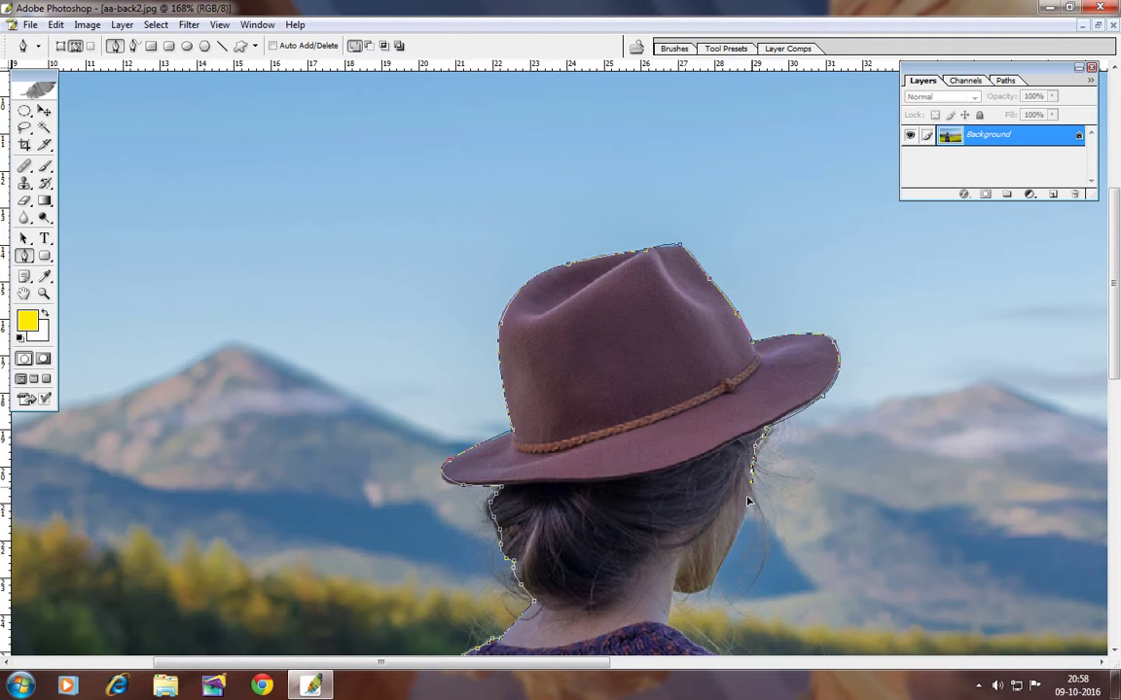
# Step: Continue the path down the right side of the neck onto the right shoulder
pyautogui.moveTo(750, 501); pyautogui.dragTo(788, 325)
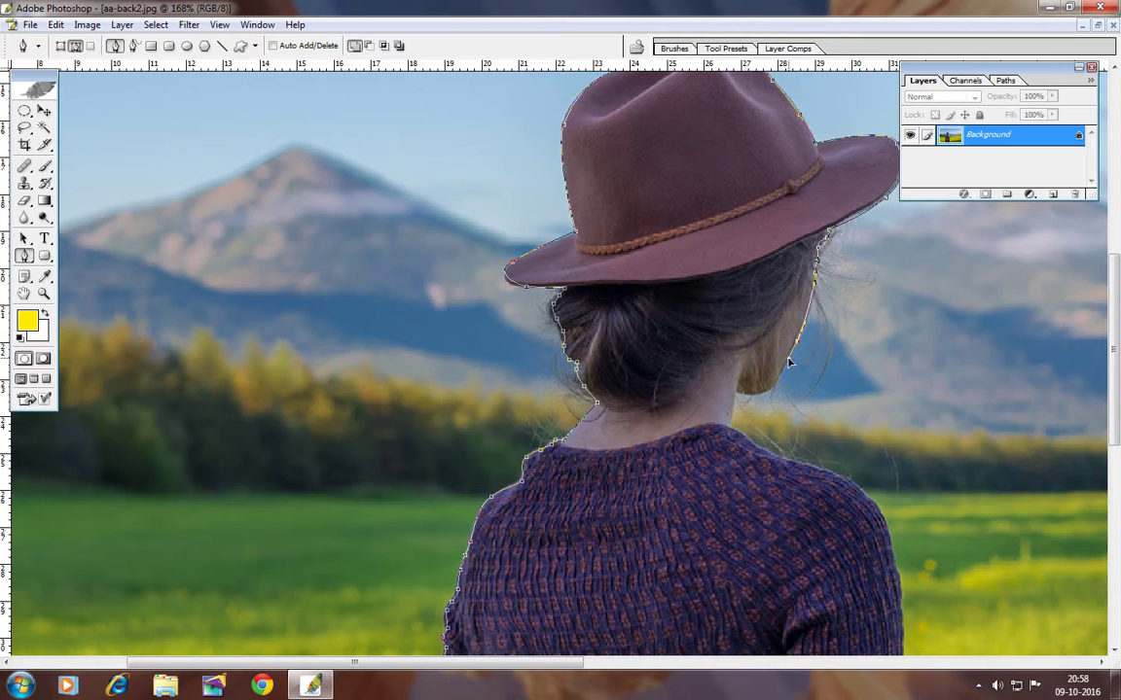
pyautogui.moveTo(781, 377)
pyautogui.mouseDown()
pyautogui.moveTo(761, 401)
pyautogui.moveTo(738, 396)
pyautogui.mouseUp()
pyautogui.click(735, 394)
pyautogui.click(751, 452)
pyautogui.moveTo(753, 453); pyautogui.dragTo(755, 444)
pyautogui.click(764, 458)
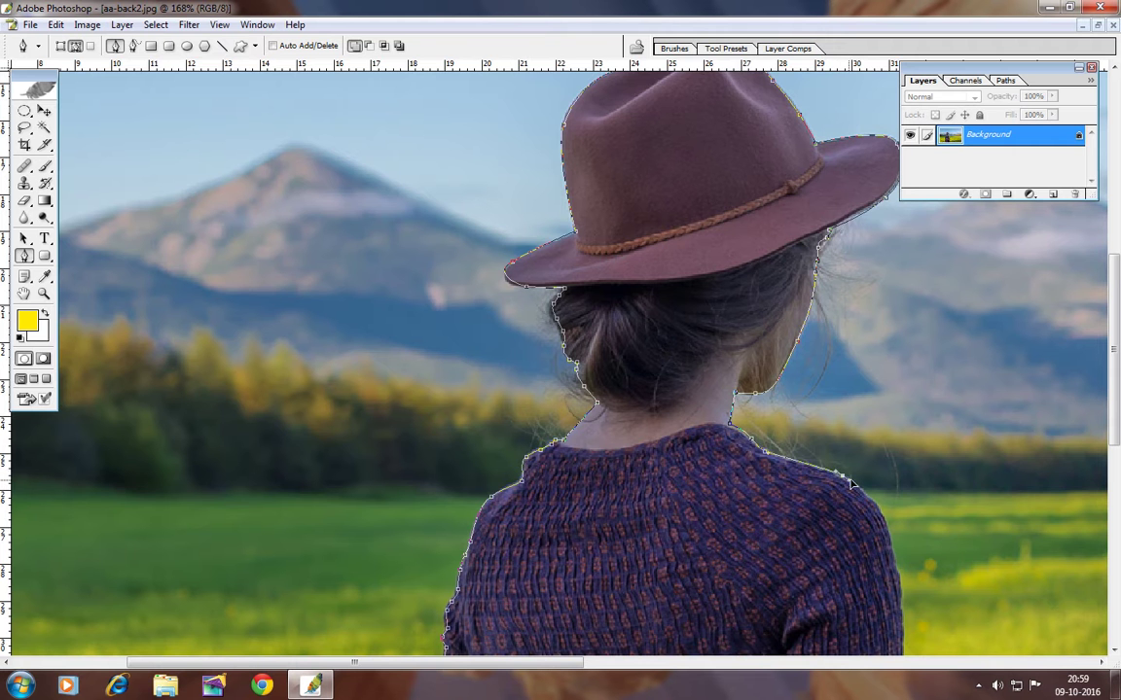
# Step: Trace the path down the right sleeve past the cuff and along the dress bottom
pyautogui.moveTo(889, 525)
pyautogui.mouseDown()
pyautogui.moveTo(780, 363)
pyautogui.moveTo(784, 373)
pyautogui.mouseUp()
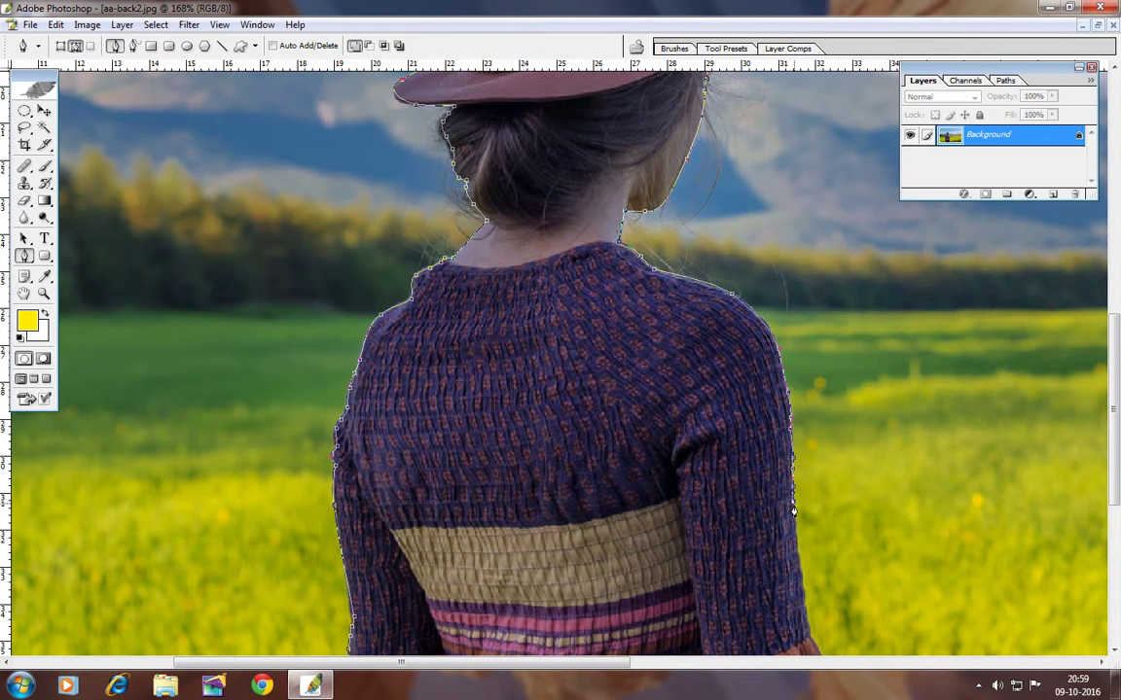
pyautogui.scroll(-3, 796, 552)
pyautogui.scroll(-2, 763, 320)
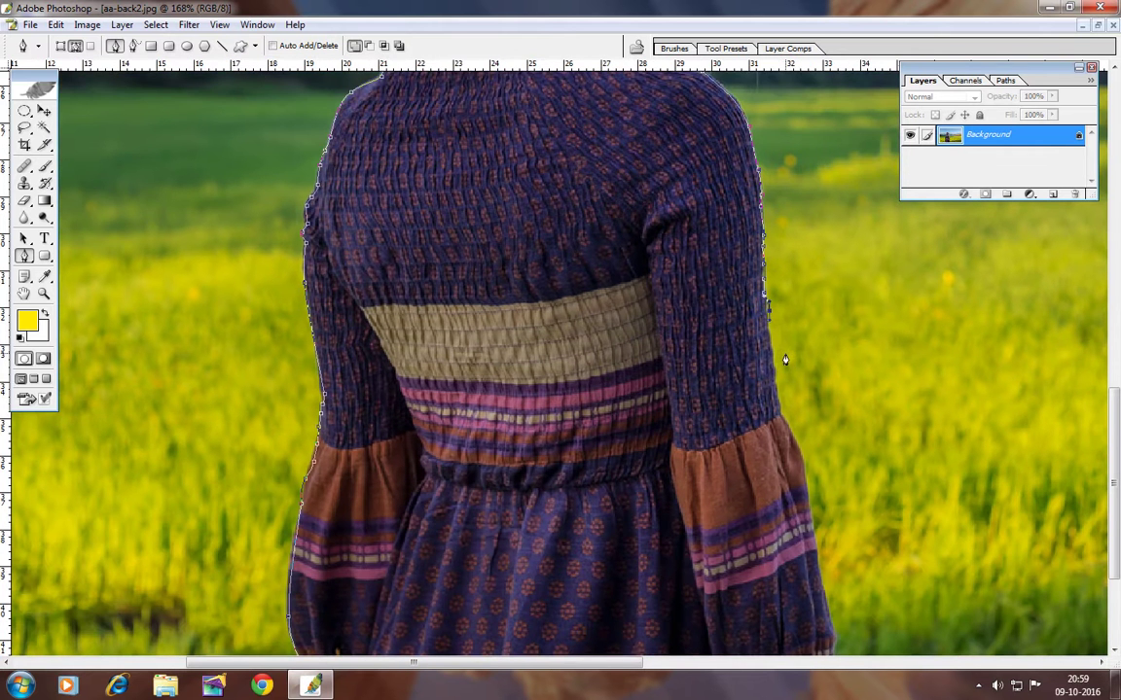
pyautogui.moveTo(770, 364); pyautogui.dragTo(783, 415)
pyautogui.moveTo(772, 362); pyautogui.dragTo(783, 422)
pyautogui.moveTo(803, 470); pyautogui.dragTo(807, 478)
pyautogui.moveTo(822, 569); pyautogui.dragTo(834, 639)
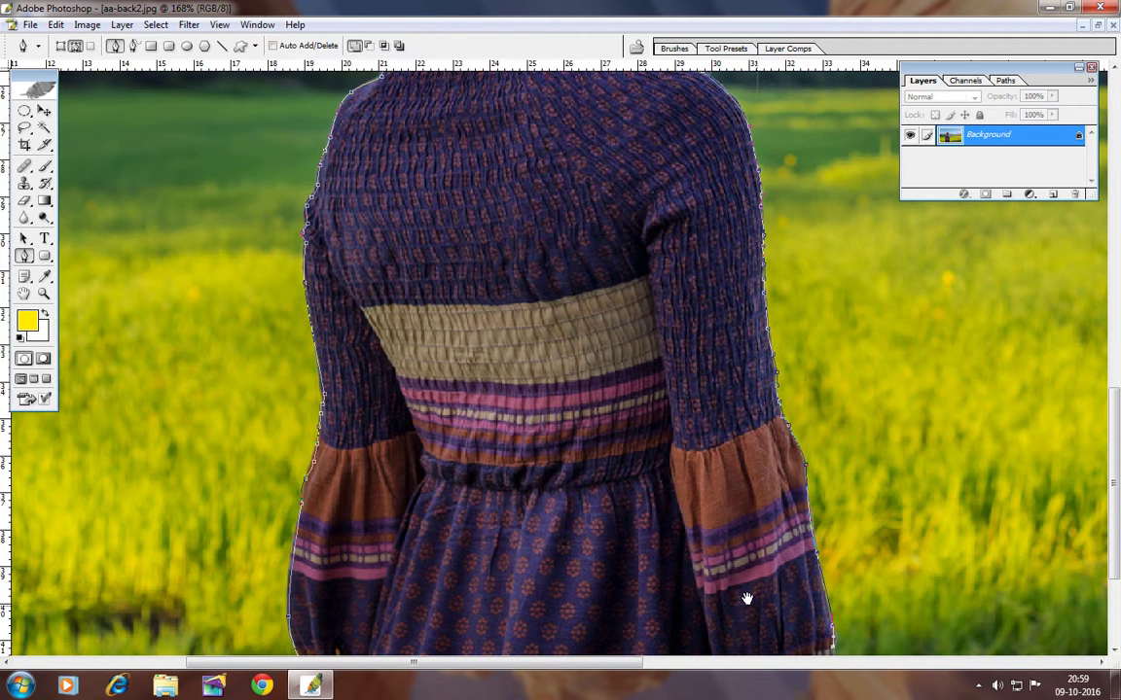
pyautogui.moveTo(746, 598); pyautogui.dragTo(873, 408)
pyautogui.moveTo(954, 521); pyautogui.dragTo(958, 653)
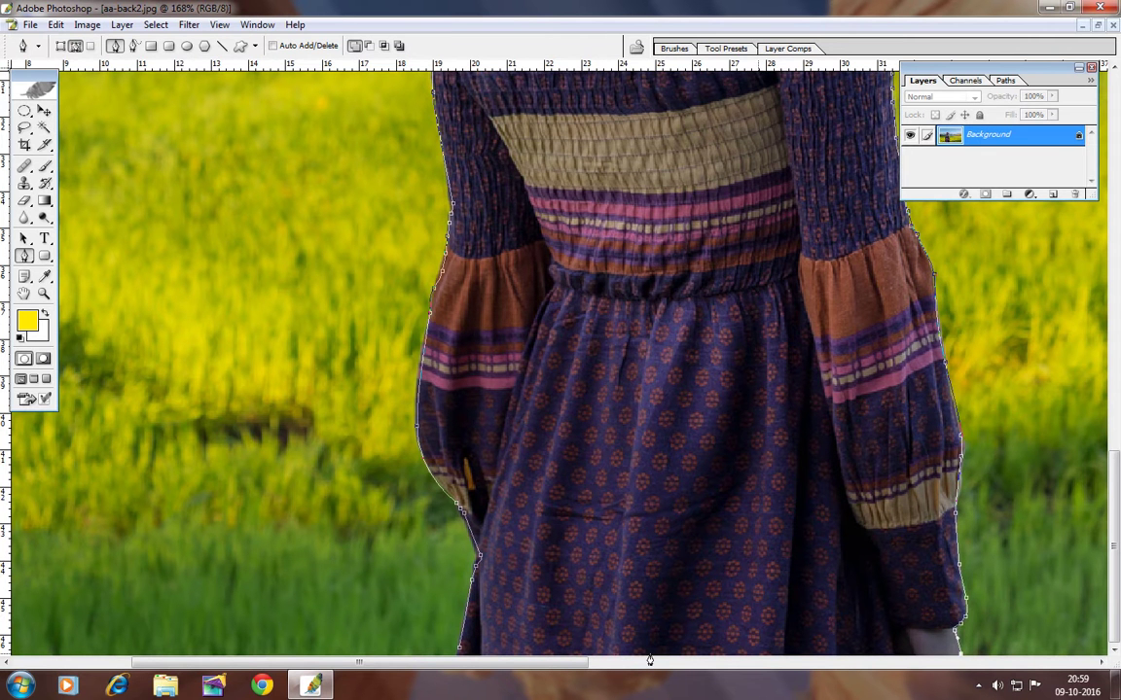
pyautogui.moveTo(649, 660); pyautogui.dragTo(458, 658)
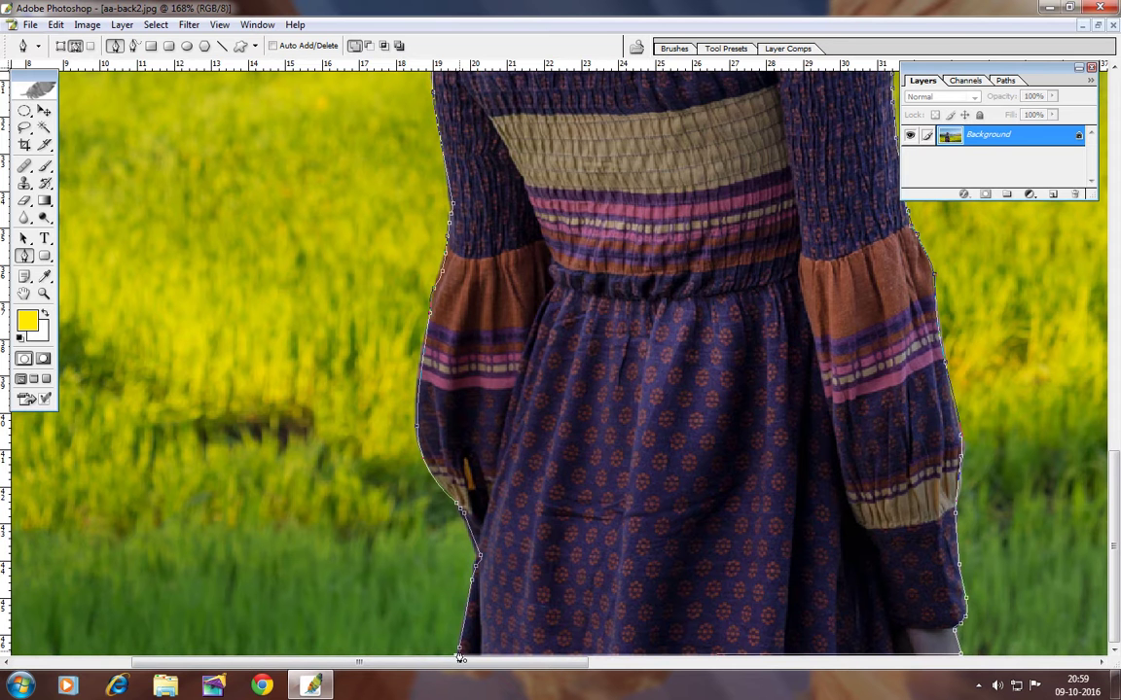
# Step: Convert the traced path into a selection with 0 feather
pyautogui.rightClick(671, 318)
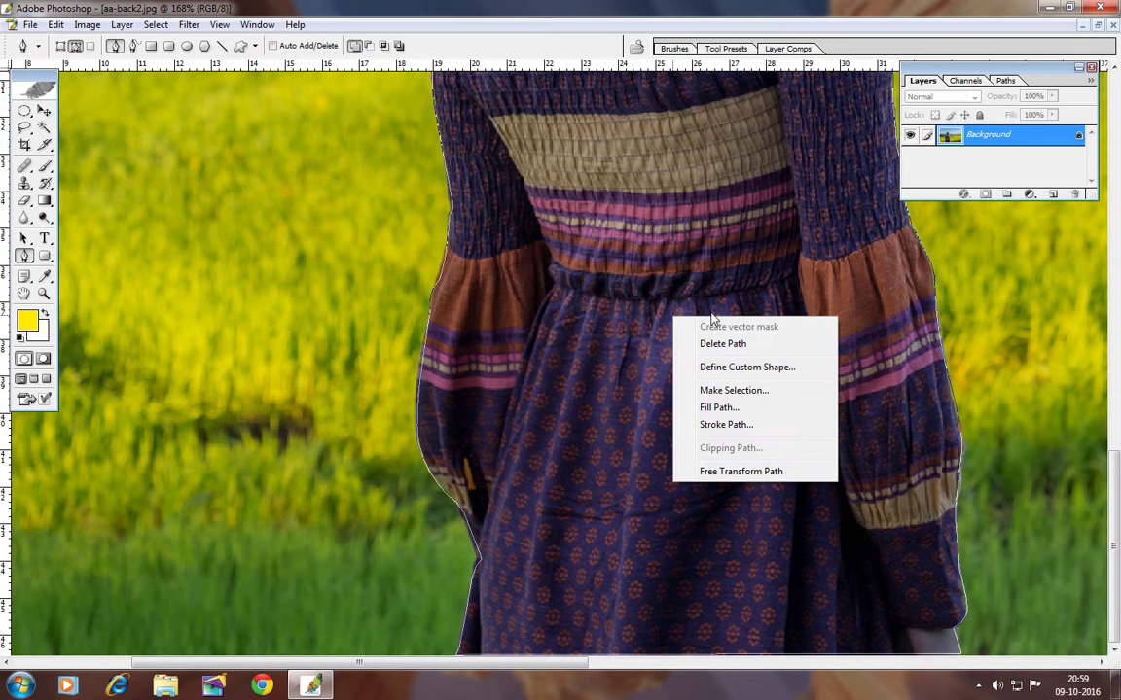
pyautogui.click(733, 391)
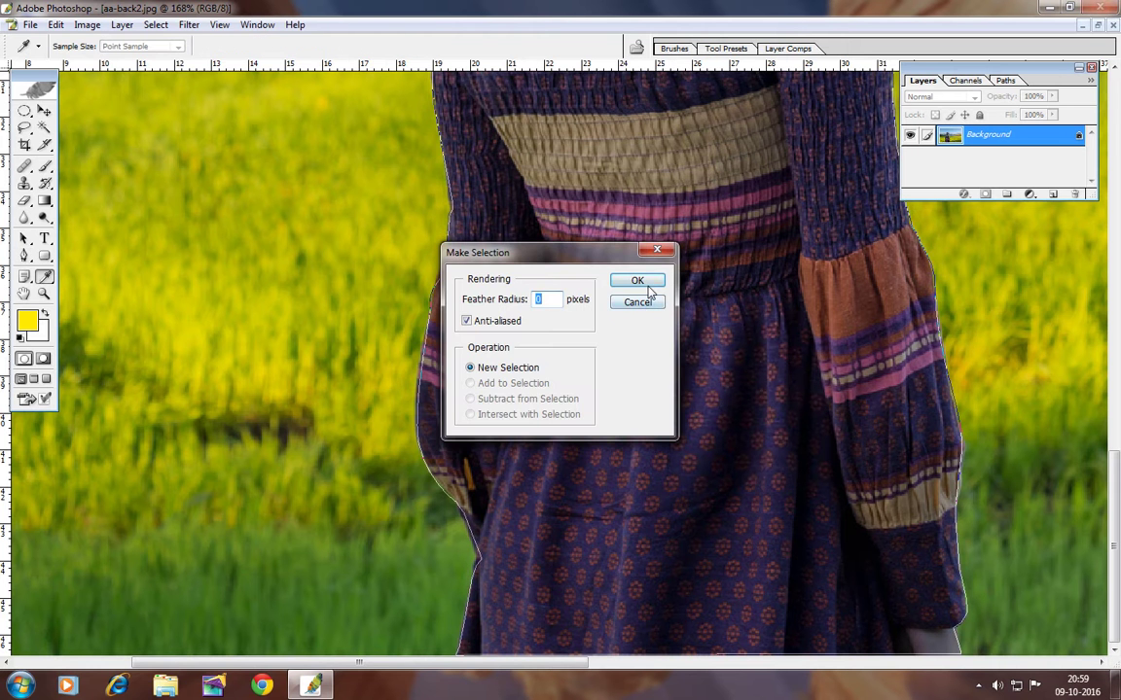
pyautogui.click(642, 283)
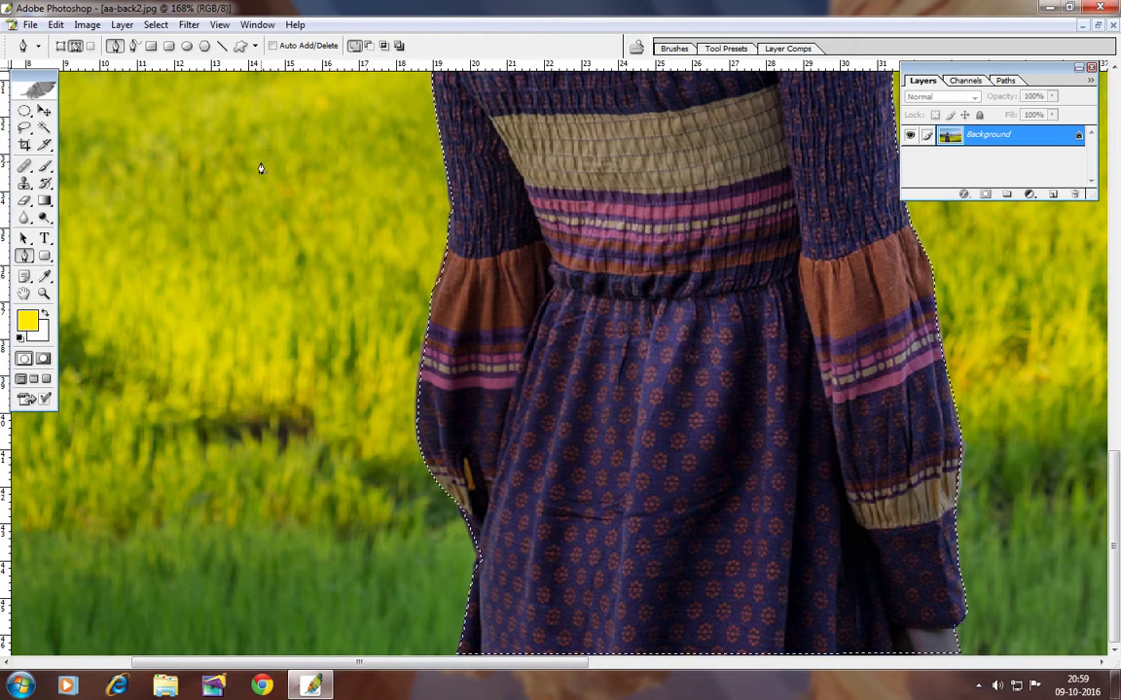
# Step: Zoom out to see the whole woman and copy the selection
pyautogui.doubleClick(43, 294)
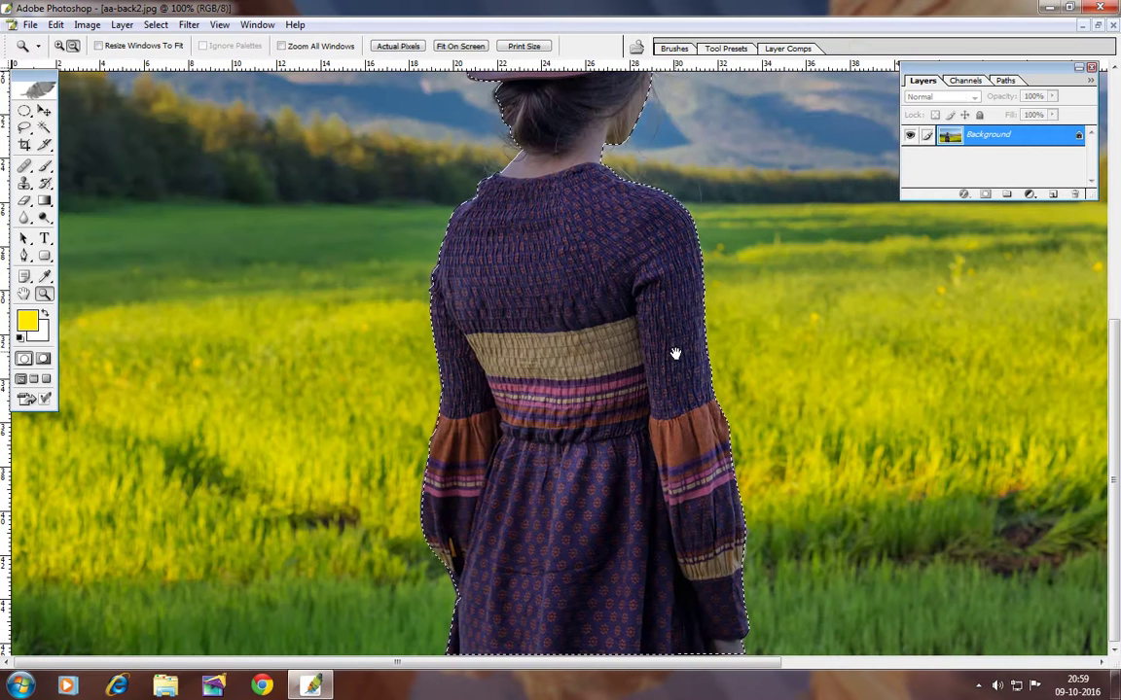
pyautogui.keyDown('alt'); pyautogui.click(648, 324); pyautogui.keyUp('alt')
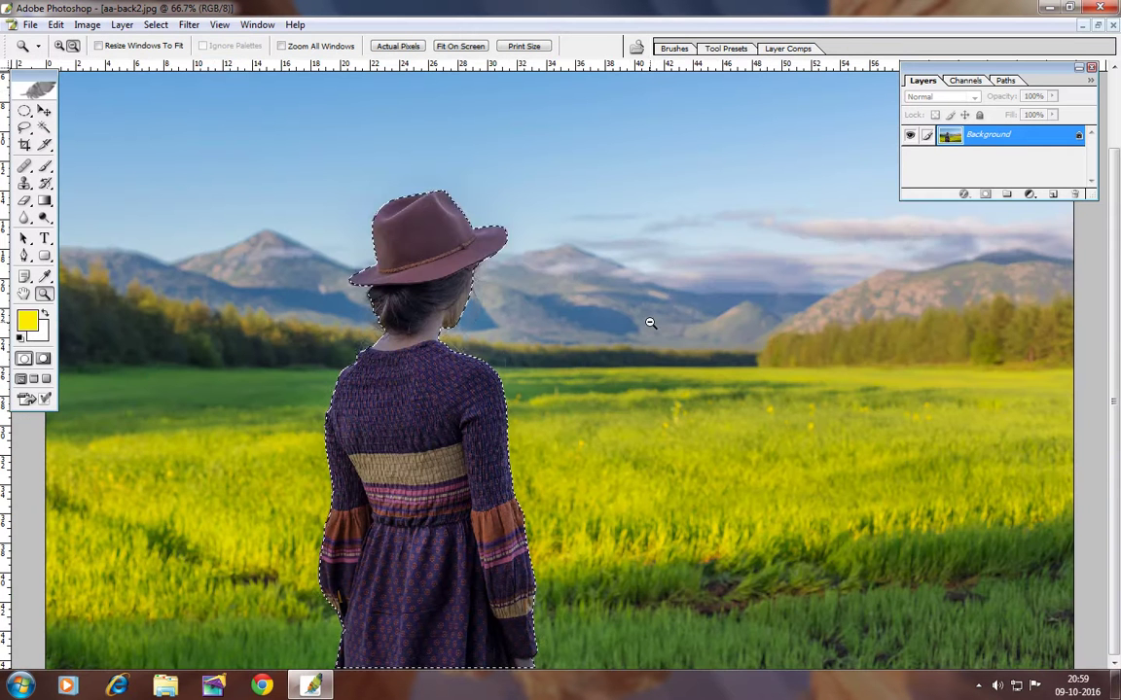
pyautogui.click(55, 27)
pyautogui.click(77, 141)
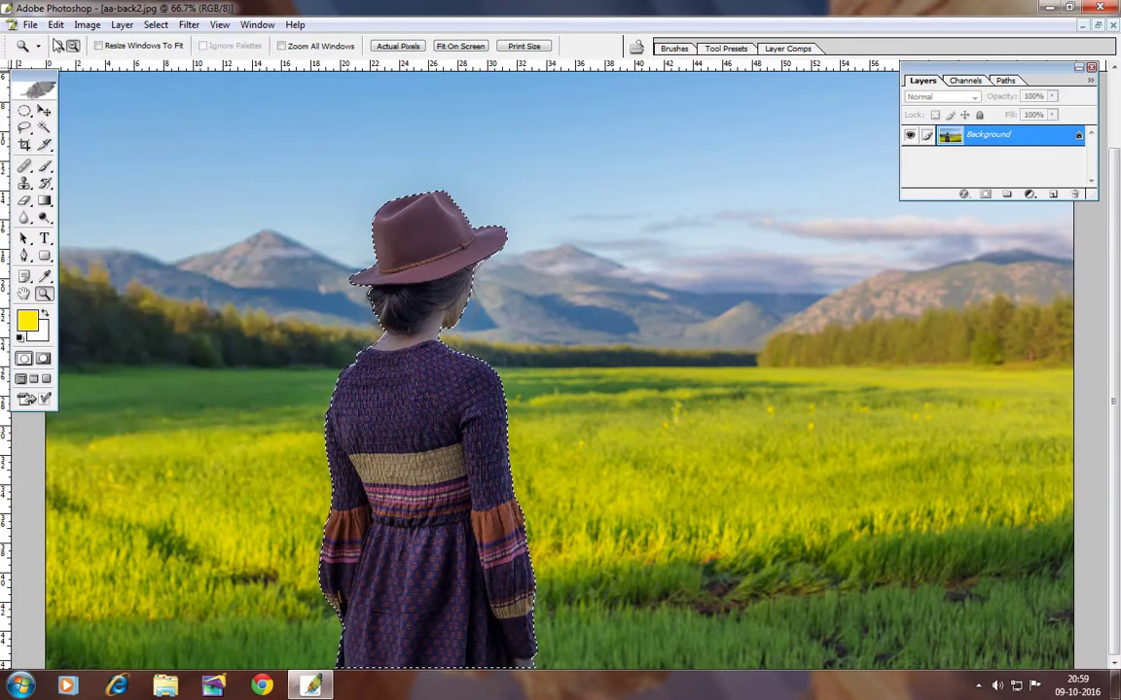
pyautogui.click(56, 24)
# Step: Paste the woman onto a new layer, undoing an accidental move
pyautogui.click(77, 172)
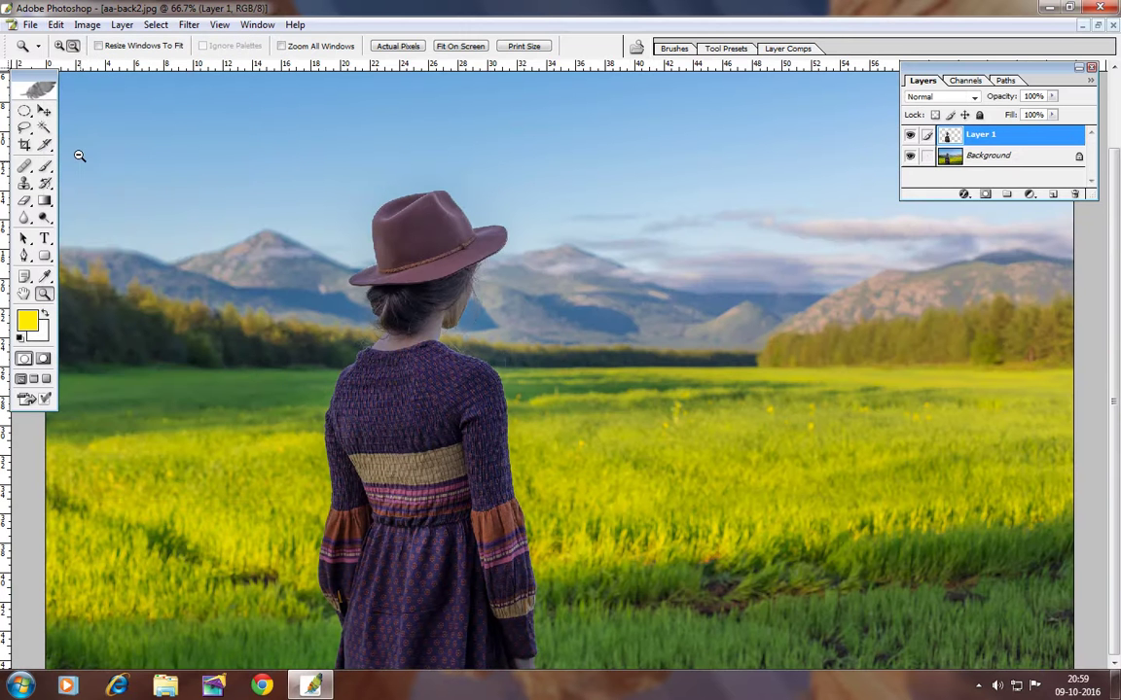
pyautogui.click(44, 110)
pyautogui.moveTo(400, 368); pyautogui.dragTo(640, 302)
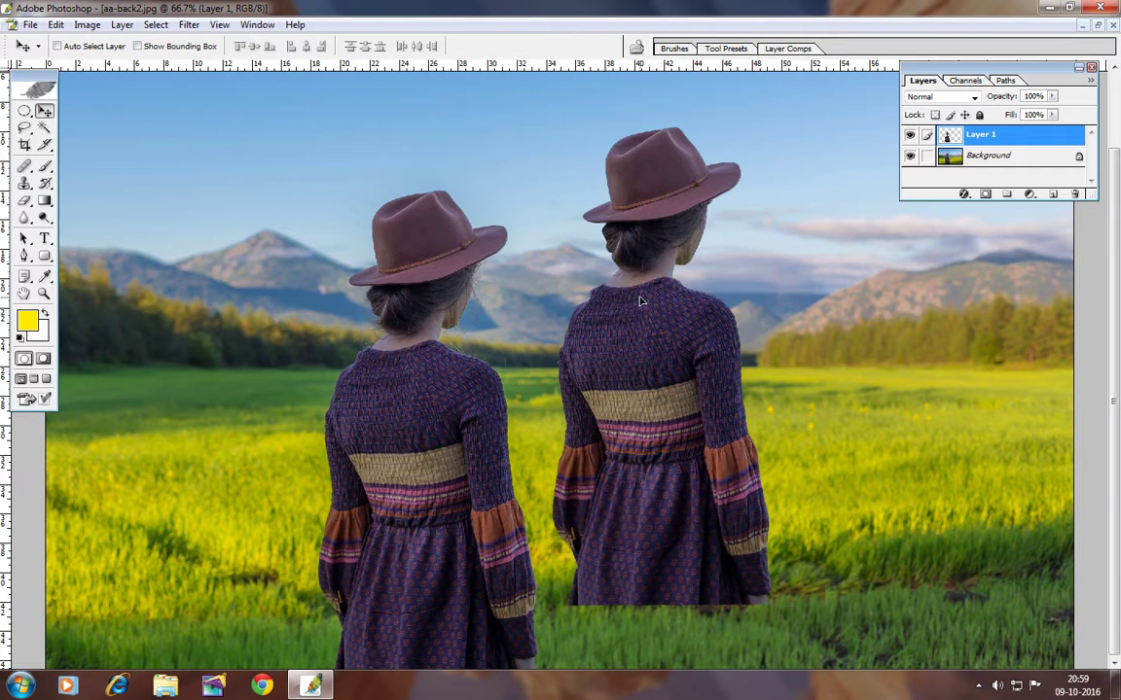
pyautogui.hotkey('ctrl', 'z')
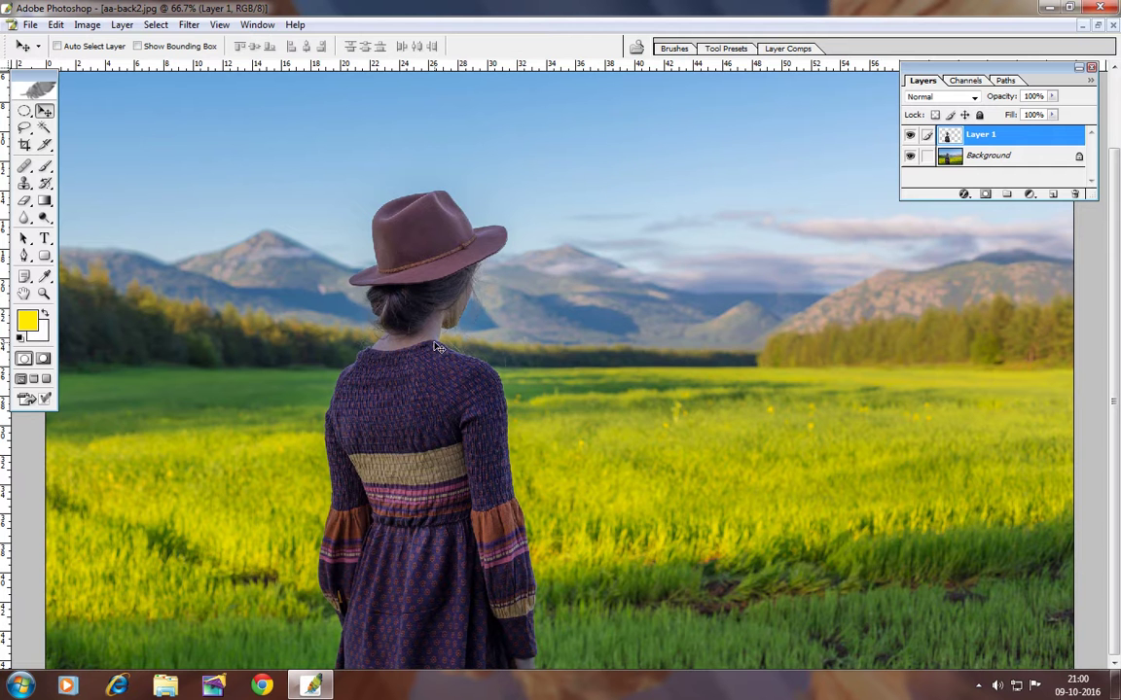
# Step: Duplicate the Background layer to create Background copy
pyautogui.rightClick(418, 372)
pyautogui.click(436, 382)
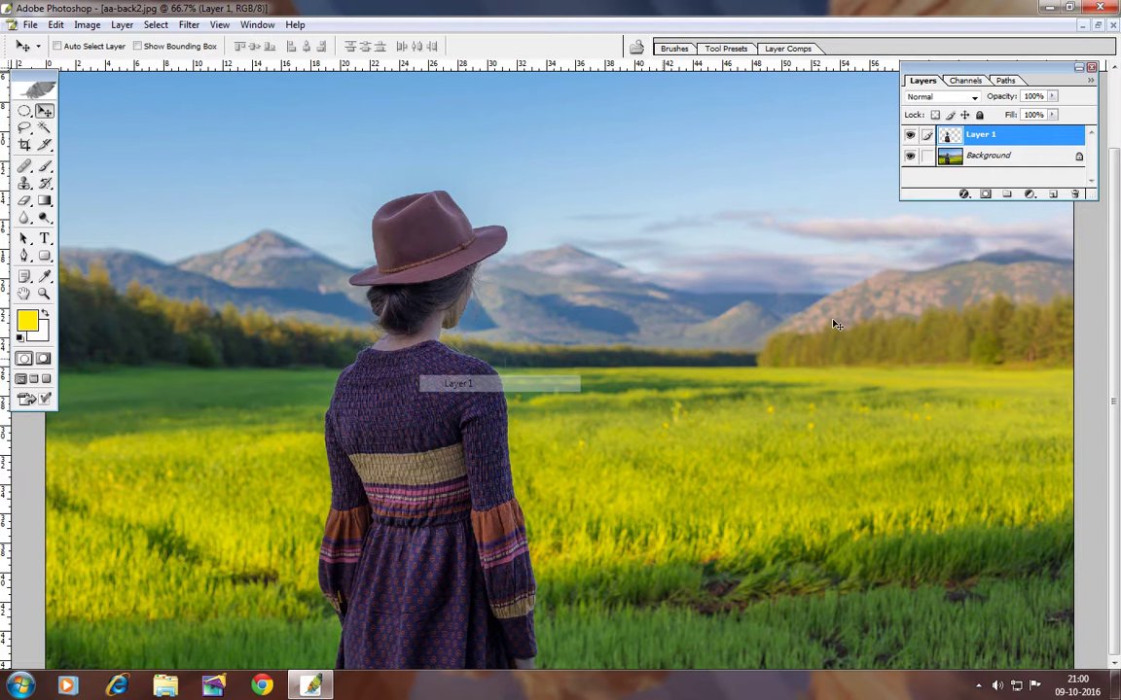
pyautogui.click(992, 161)
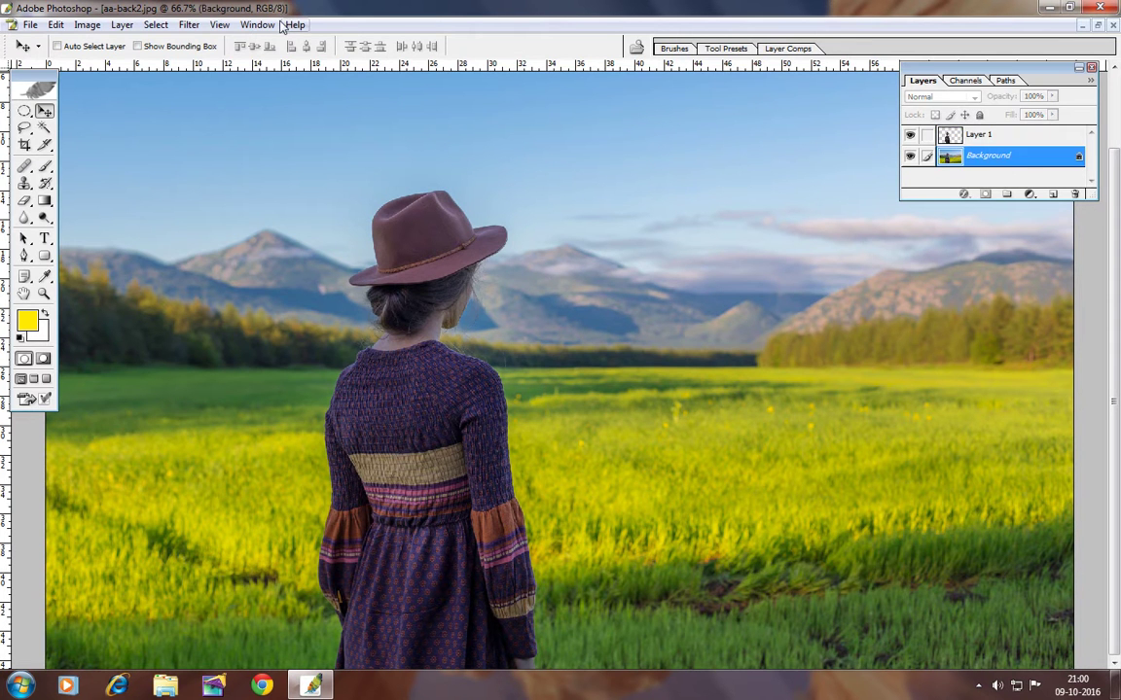
pyautogui.click(122, 24)
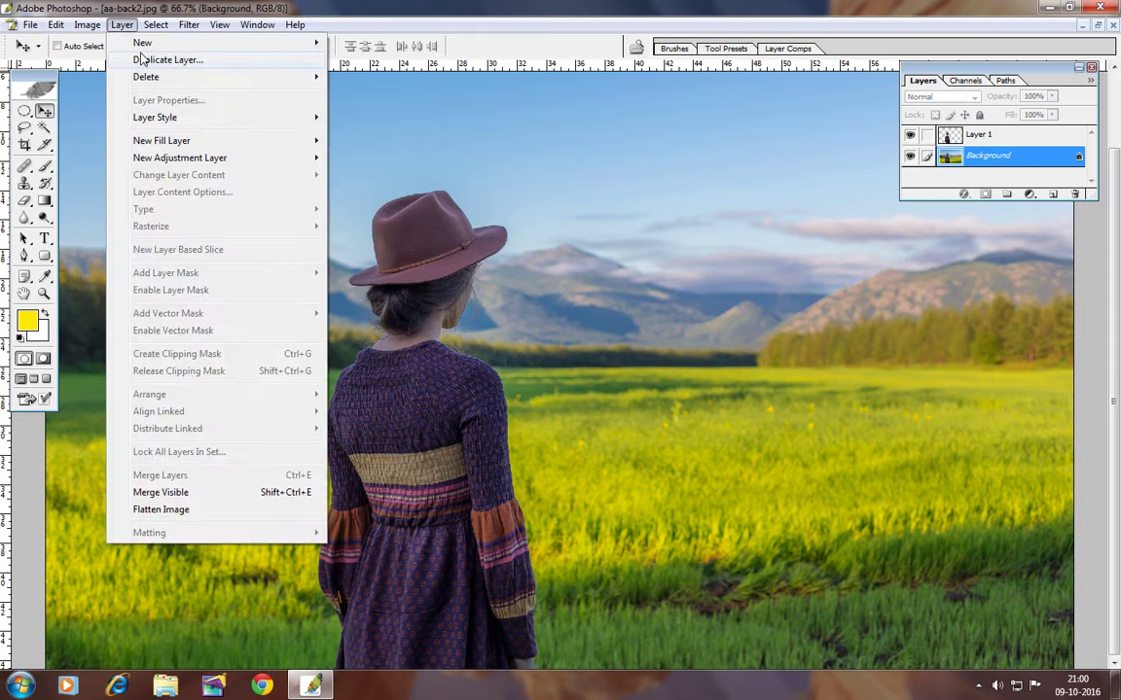
pyautogui.click(146, 58)
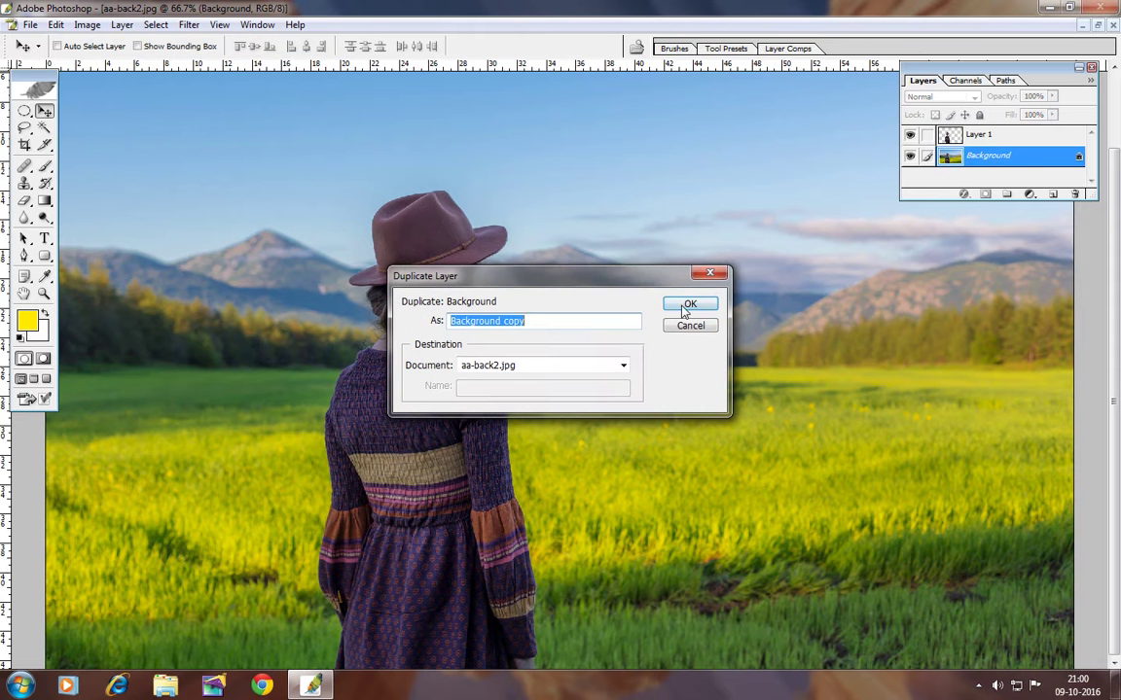
pyautogui.click(687, 307)
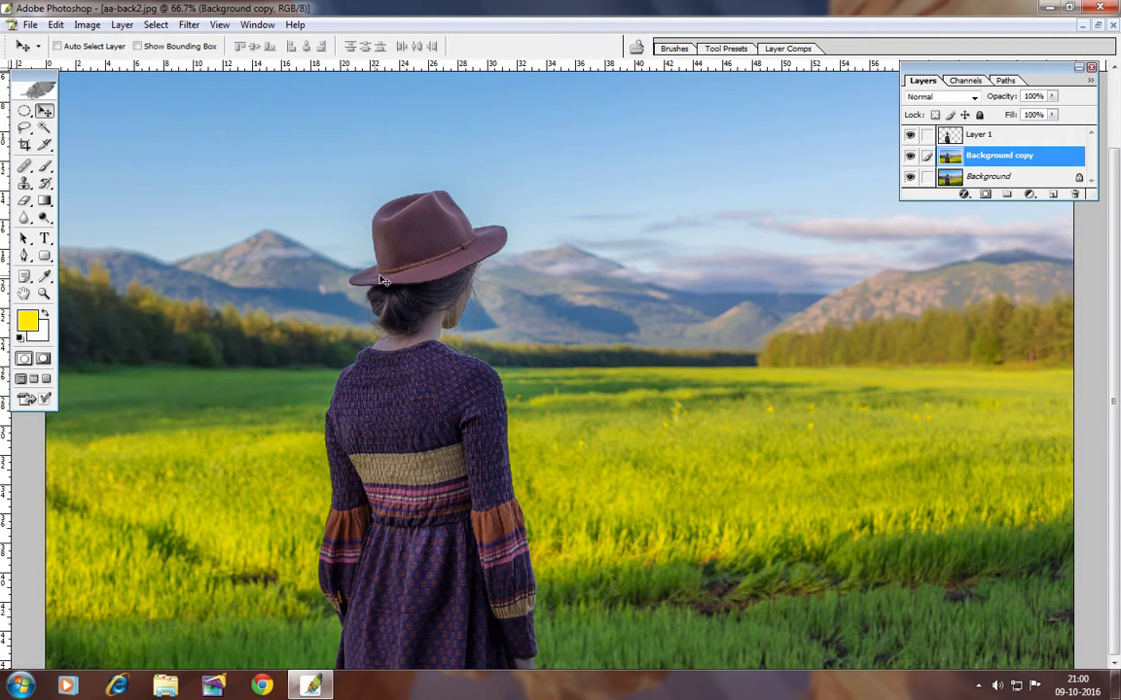
# Step: Apply a Color Balance pushing the Background copy midtones toward red and blue
pyautogui.click(86, 25)
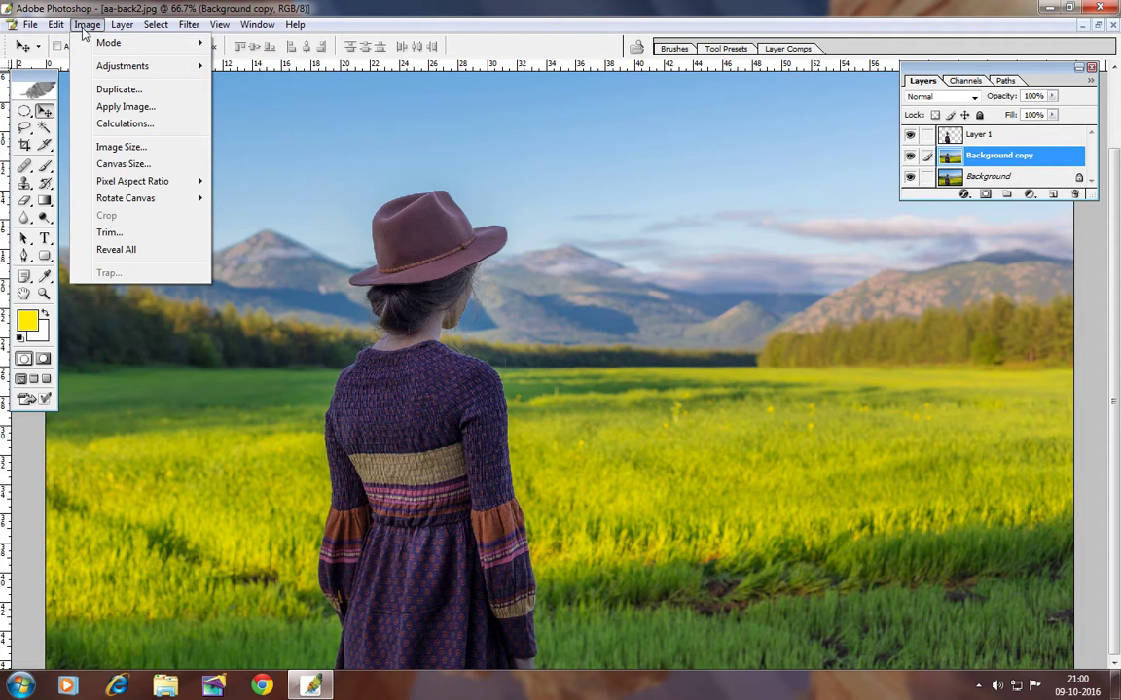
pyautogui.moveTo(123, 65)
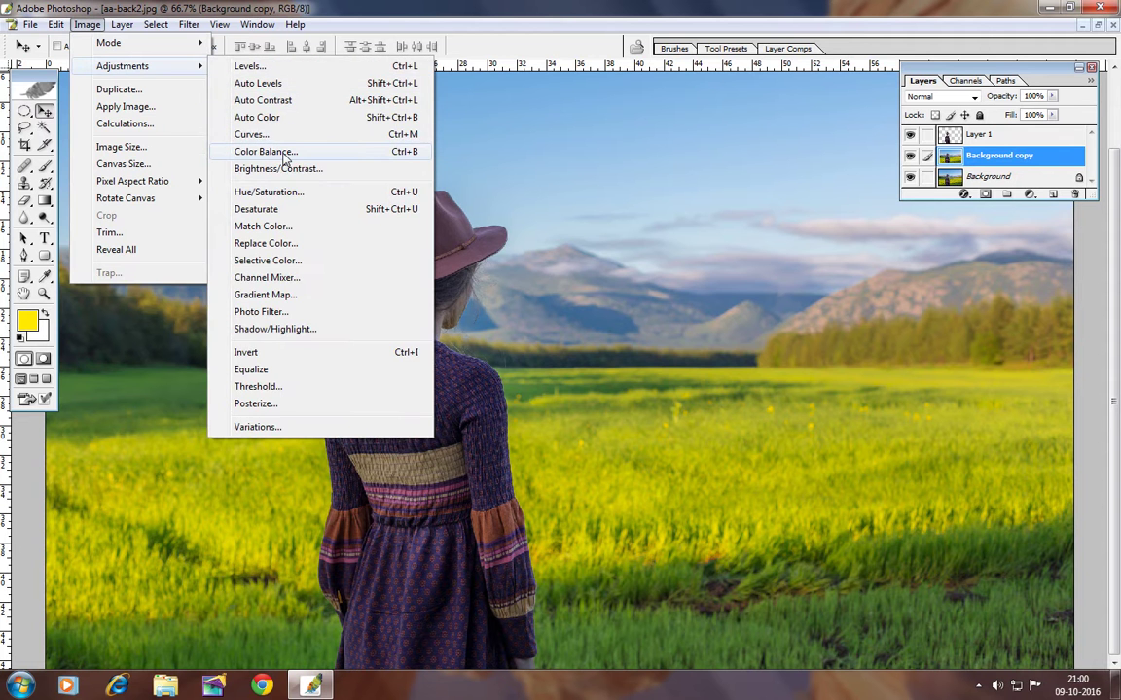
pyautogui.click(264, 152)
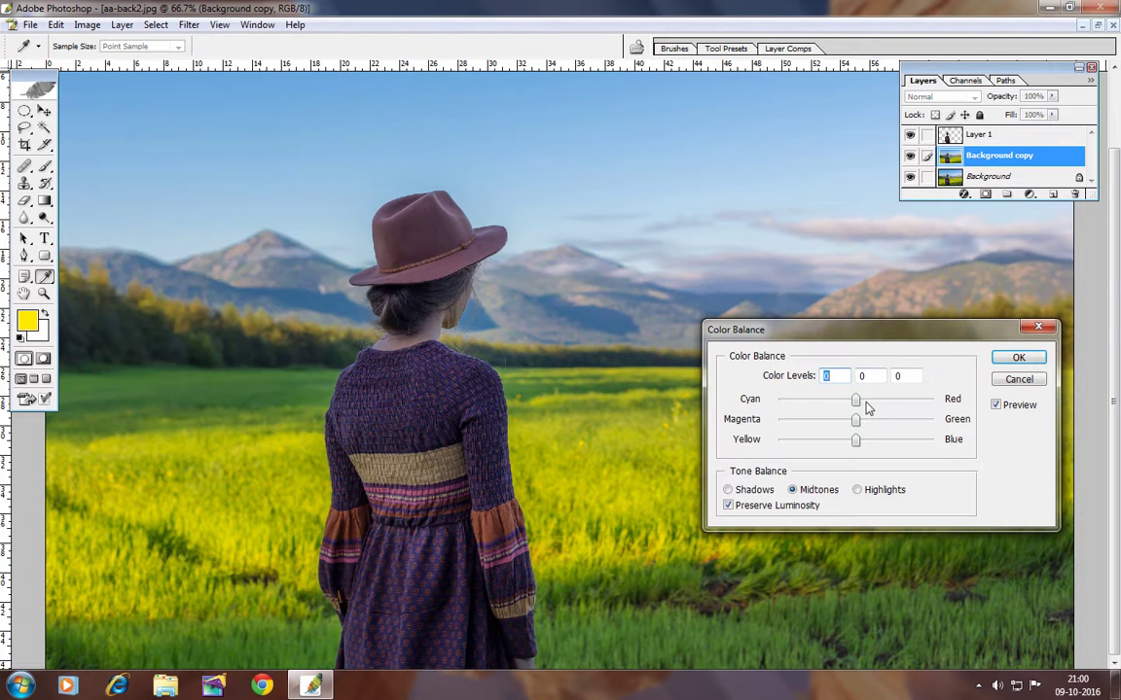
pyautogui.moveTo(860, 401); pyautogui.dragTo(934, 403)
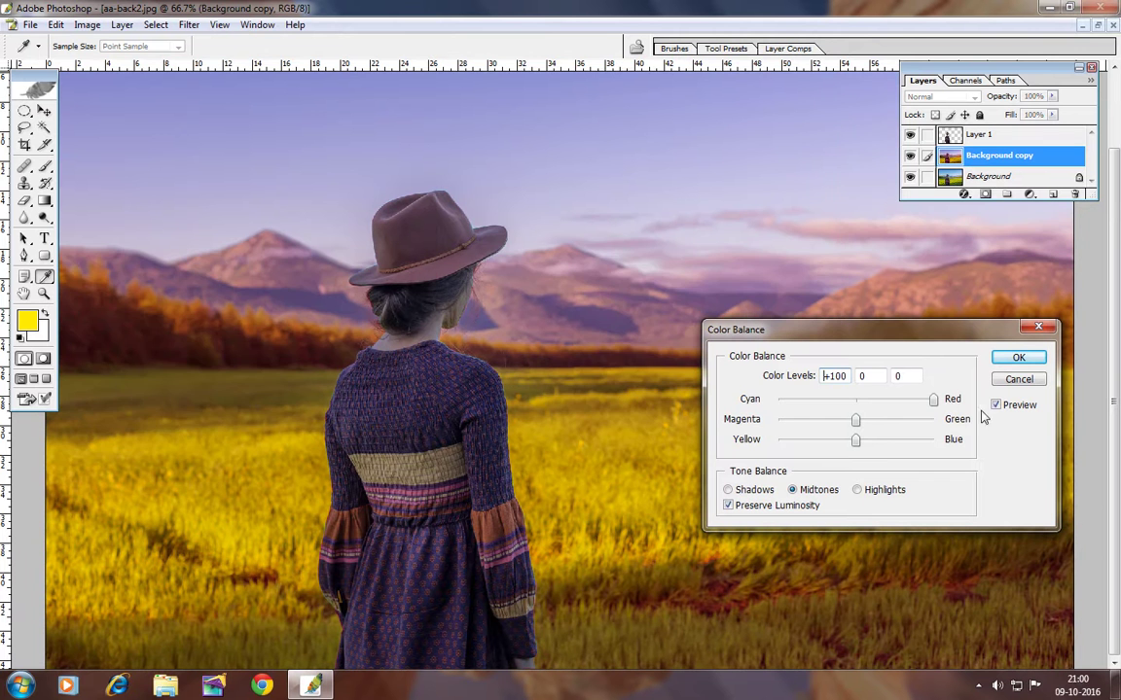
pyautogui.moveTo(861, 442); pyautogui.dragTo(910, 446)
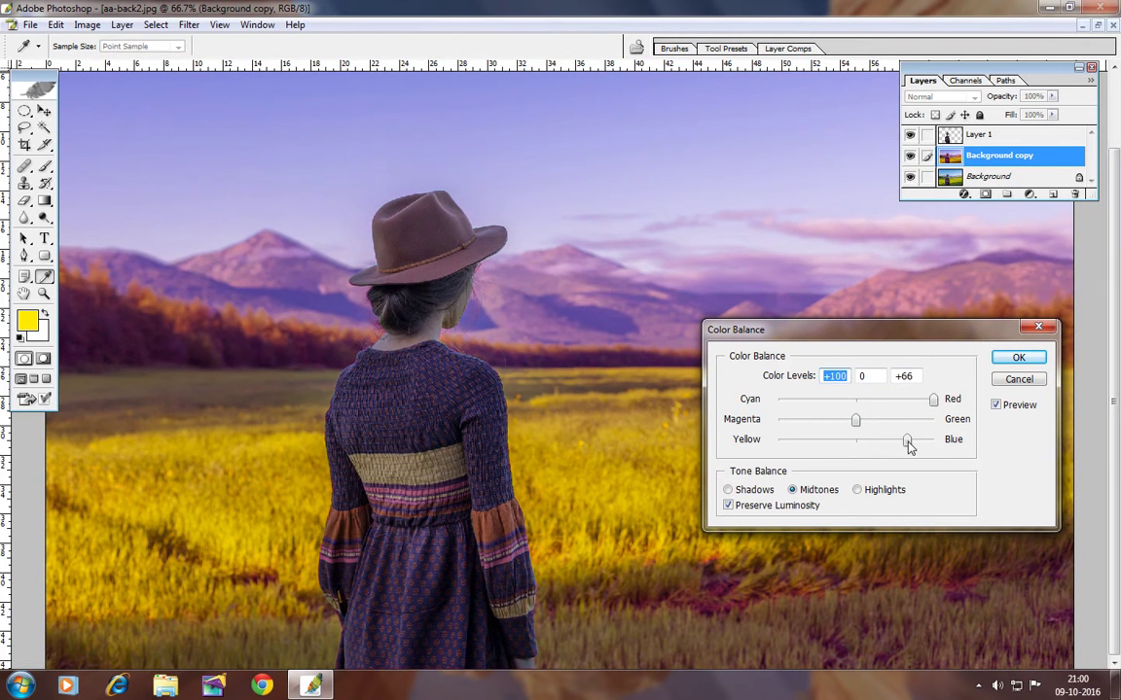
pyautogui.click(1019, 357)
pyautogui.press('v')
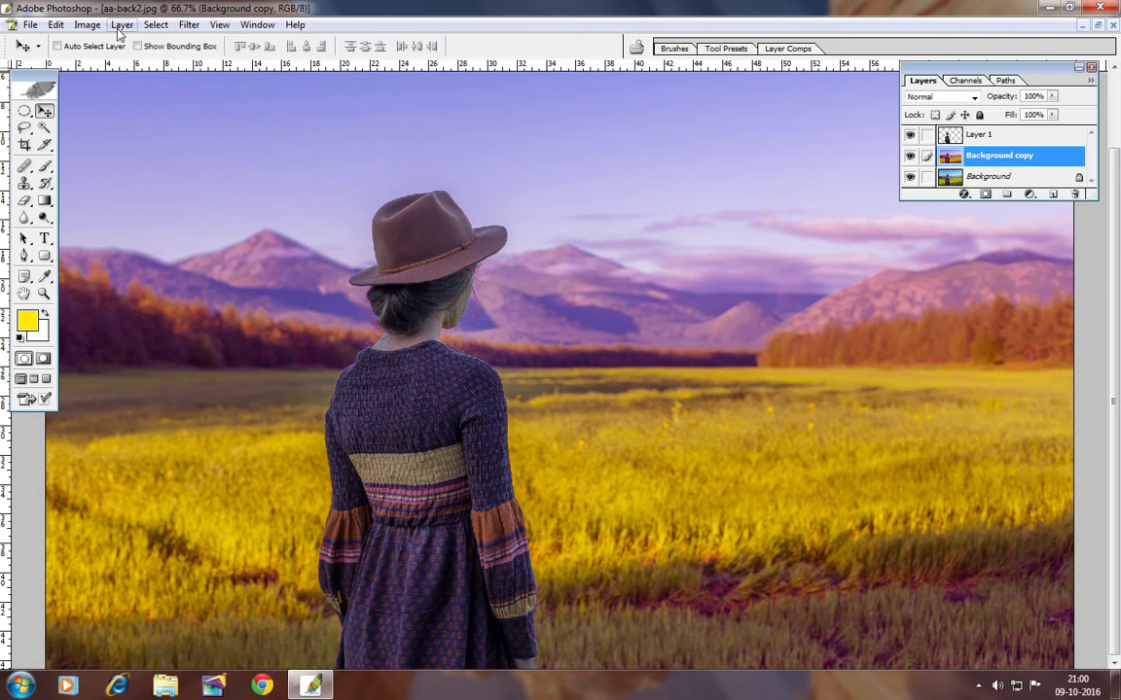
# Step: Apply a second Color Balance toward yellow and red (+100, -4, +25), then zoom out
pyautogui.click(88, 24)
pyautogui.moveTo(123, 66)
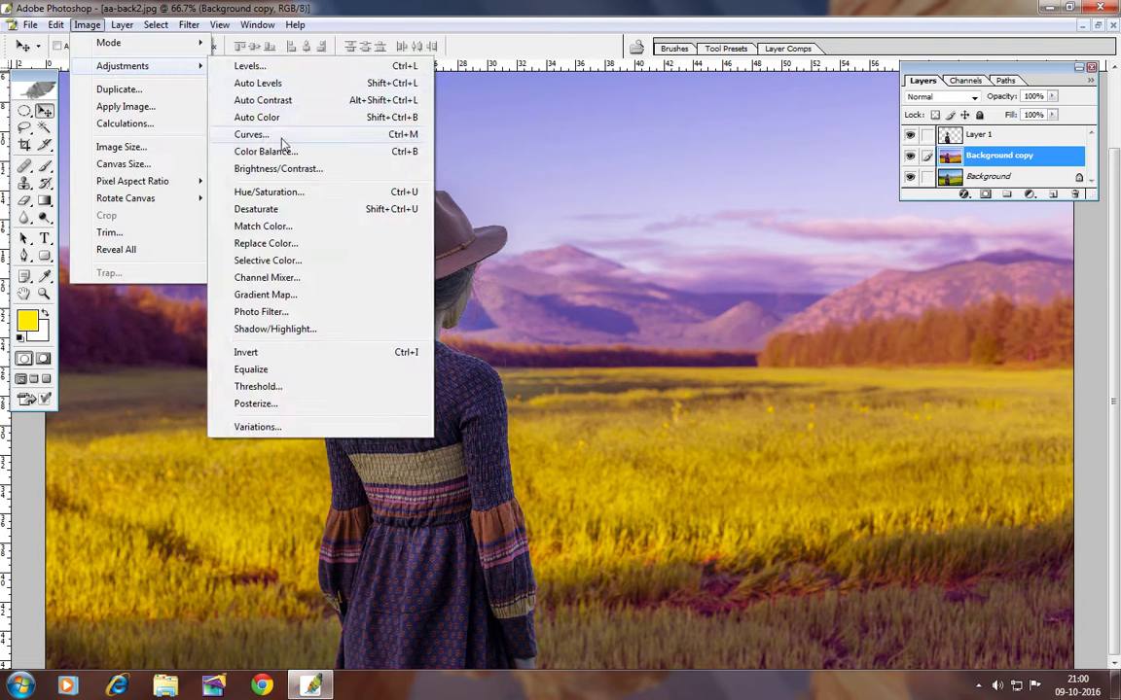
pyautogui.click(278, 150)
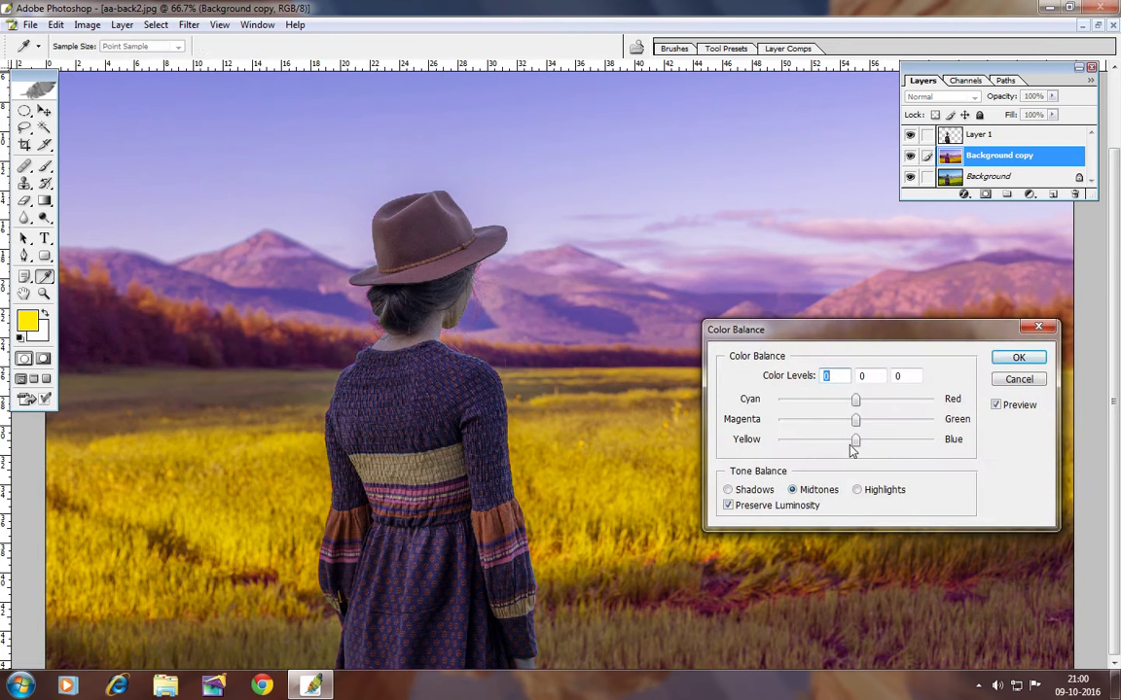
pyautogui.moveTo(855, 440)
pyautogui.mouseDown()
pyautogui.moveTo(796, 442)
pyautogui.moveTo(896, 444)
pyautogui.moveTo(876, 439)
pyautogui.moveTo(932, 405)
pyautogui.mouseUp()
pyautogui.moveTo(856, 419)
pyautogui.mouseDown()
pyautogui.moveTo(820, 423)
pyautogui.moveTo(852, 424)
pyautogui.mouseUp()
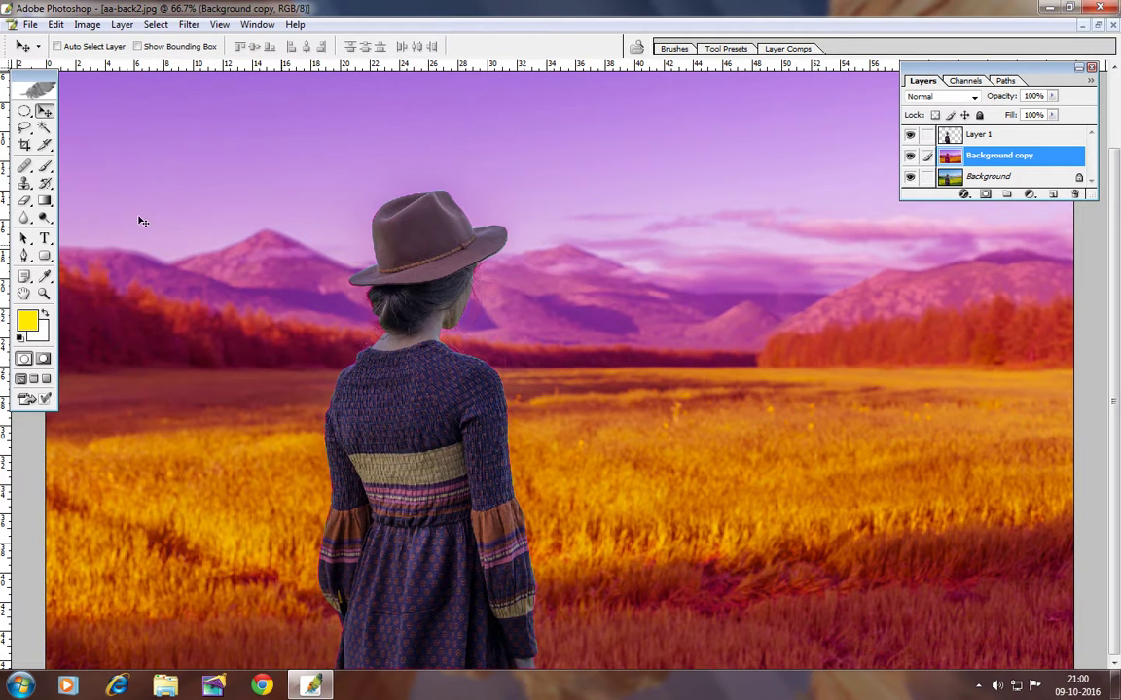
pyautogui.click(45, 293)
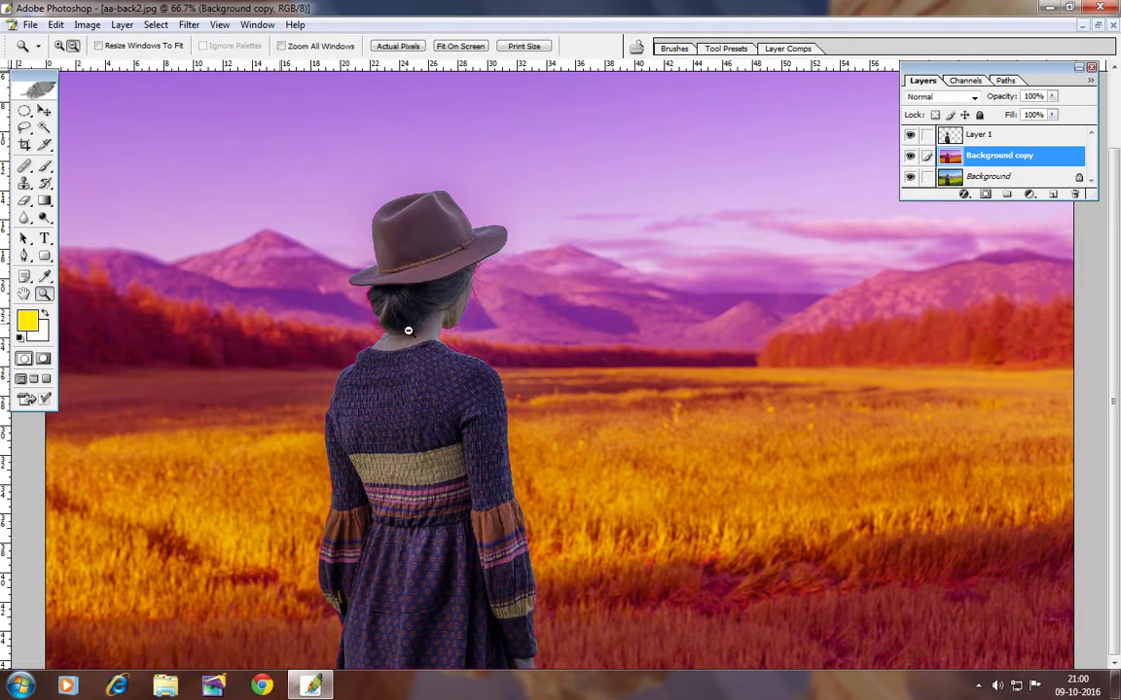
pyautogui.keyDown('alt'); pyautogui.click(520, 343); pyautogui.keyUp('alt')
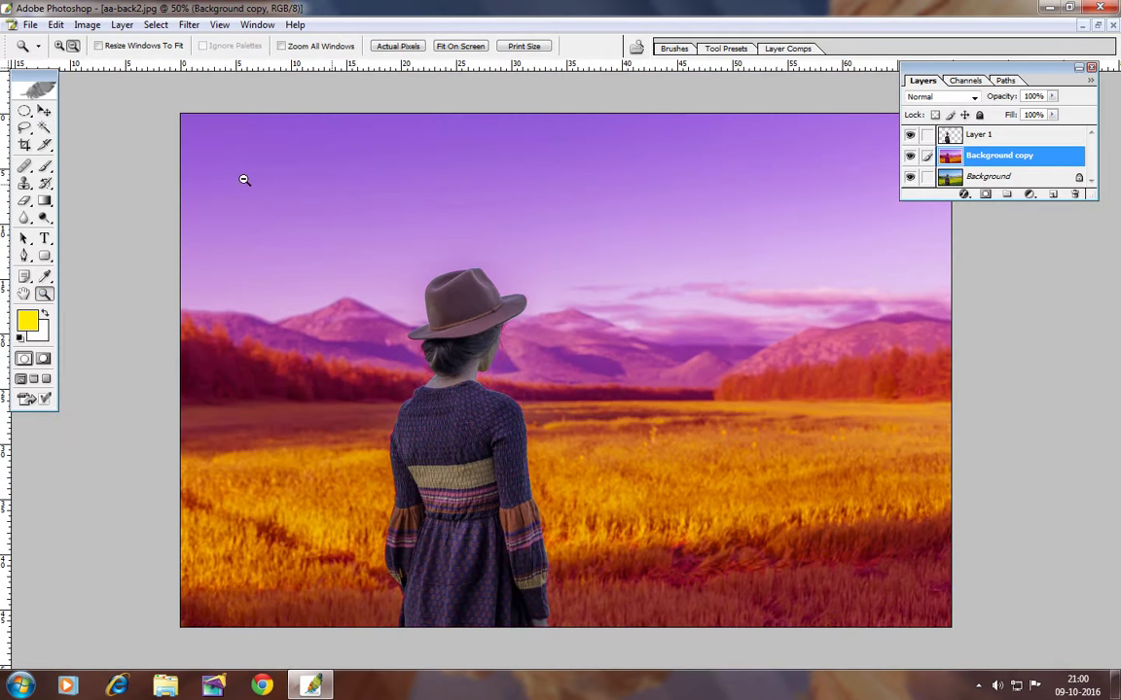
# Step: Attempt a lasso selection and dismiss the no-pixels-selected warning
pyautogui.click(45, 113)
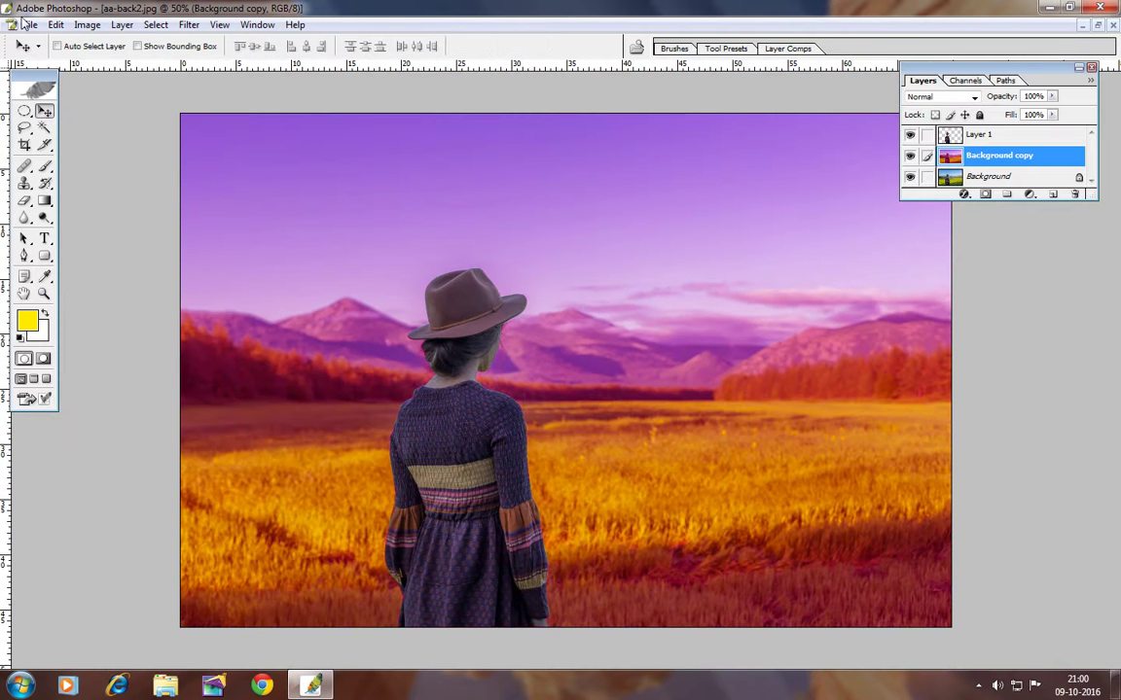
pyautogui.click(24, 128)
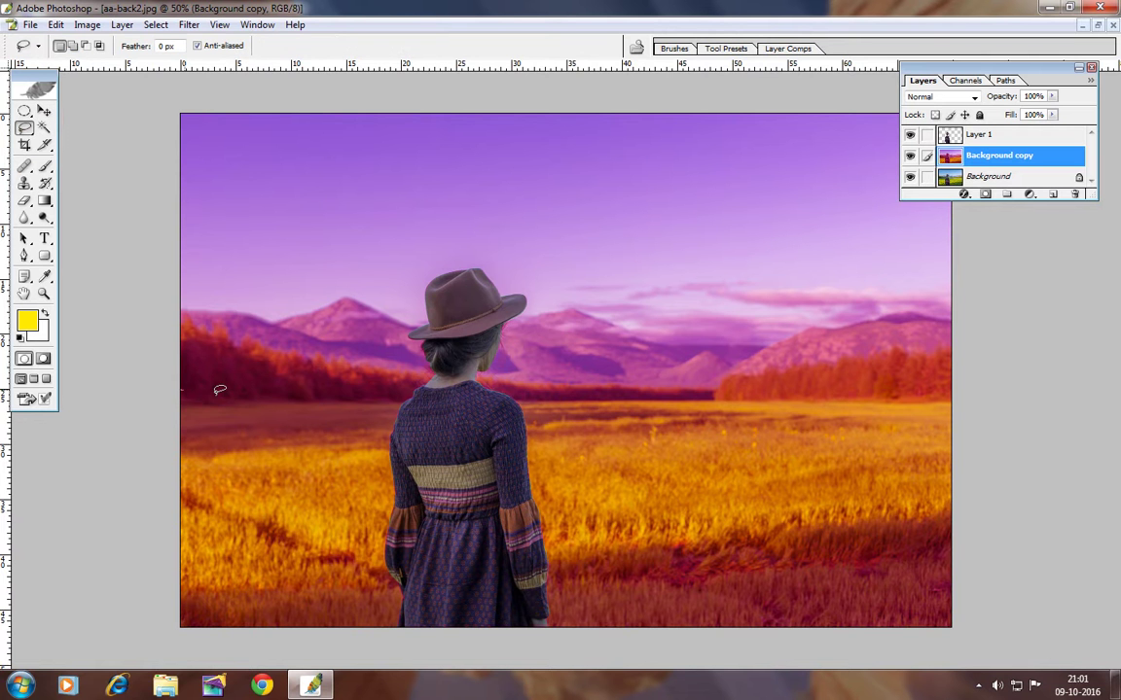
pyautogui.moveTo(606, 413); pyautogui.dragTo(607, 414)
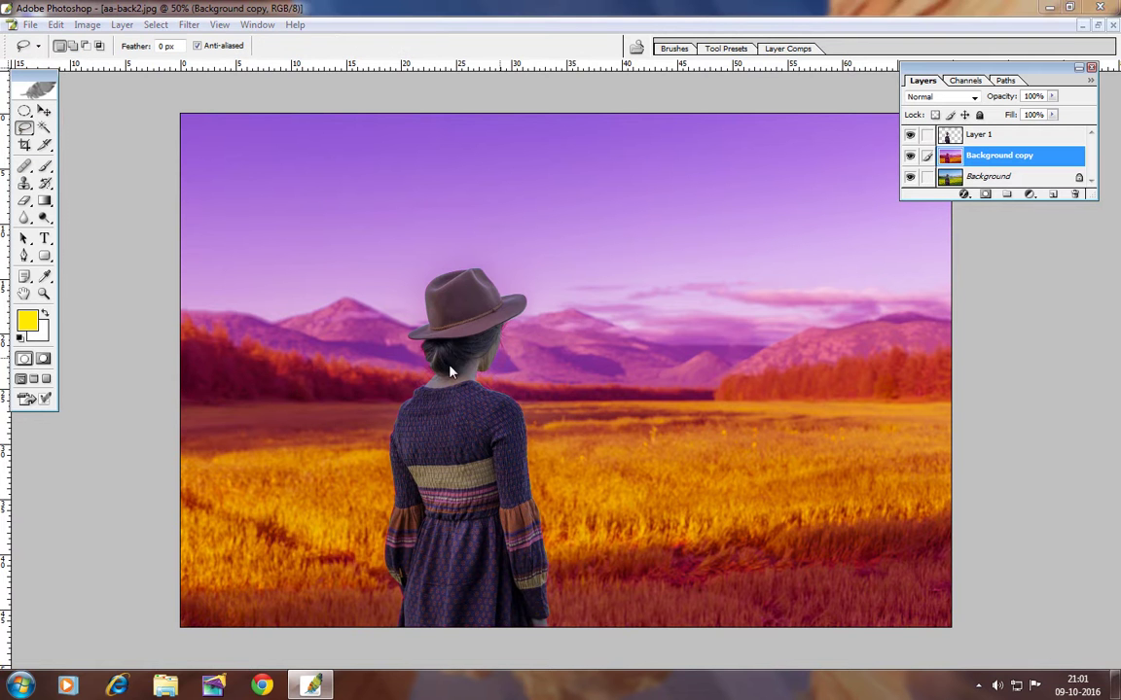
pyautogui.hotkey('ctrl', 'j')
pyautogui.click(511, 261)
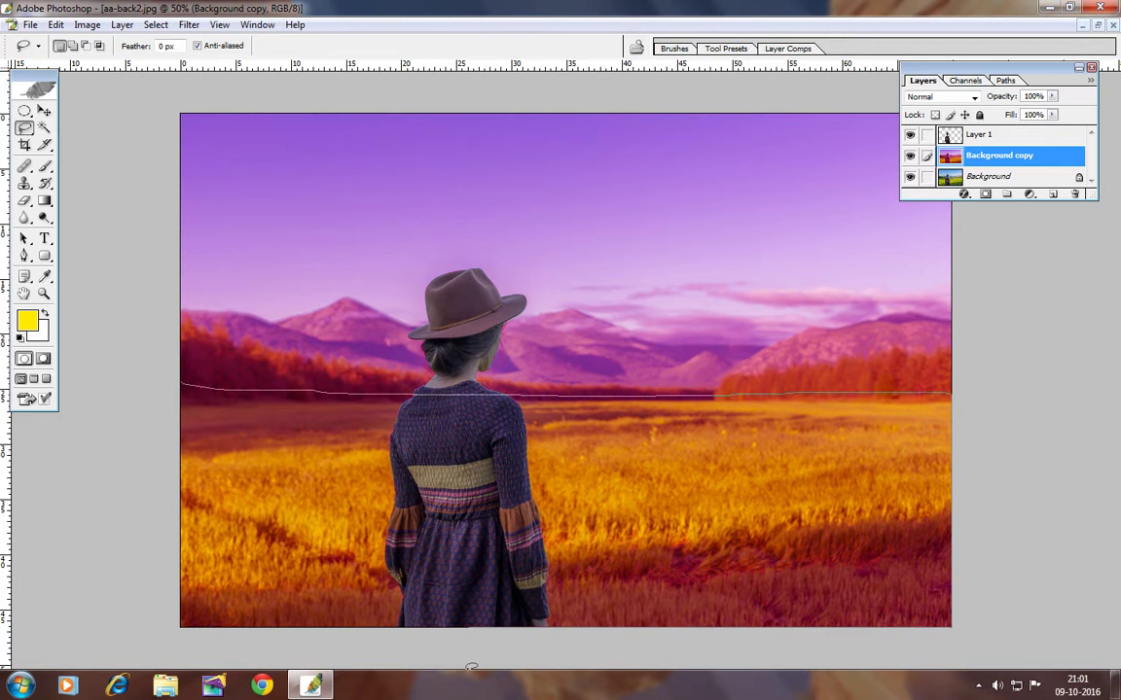
# Step: Lasso the field below the horizon and feather it by 60 pixels
pyautogui.moveTo(171, 380); pyautogui.dragTo(174, 383)
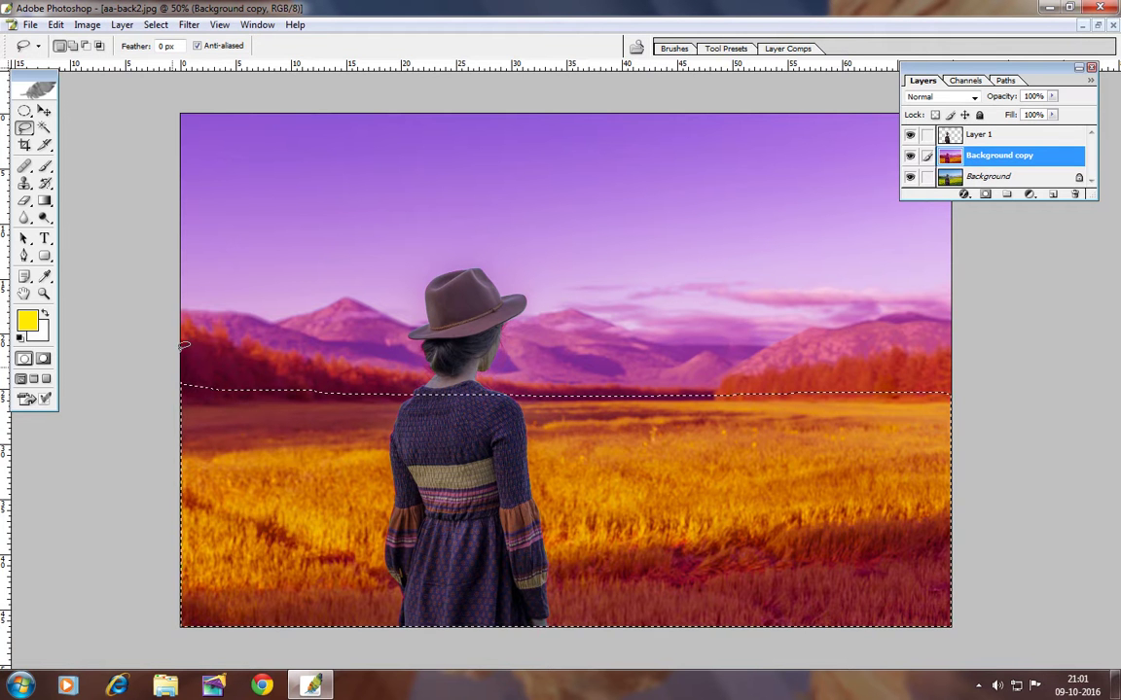
pyautogui.click(121, 24)
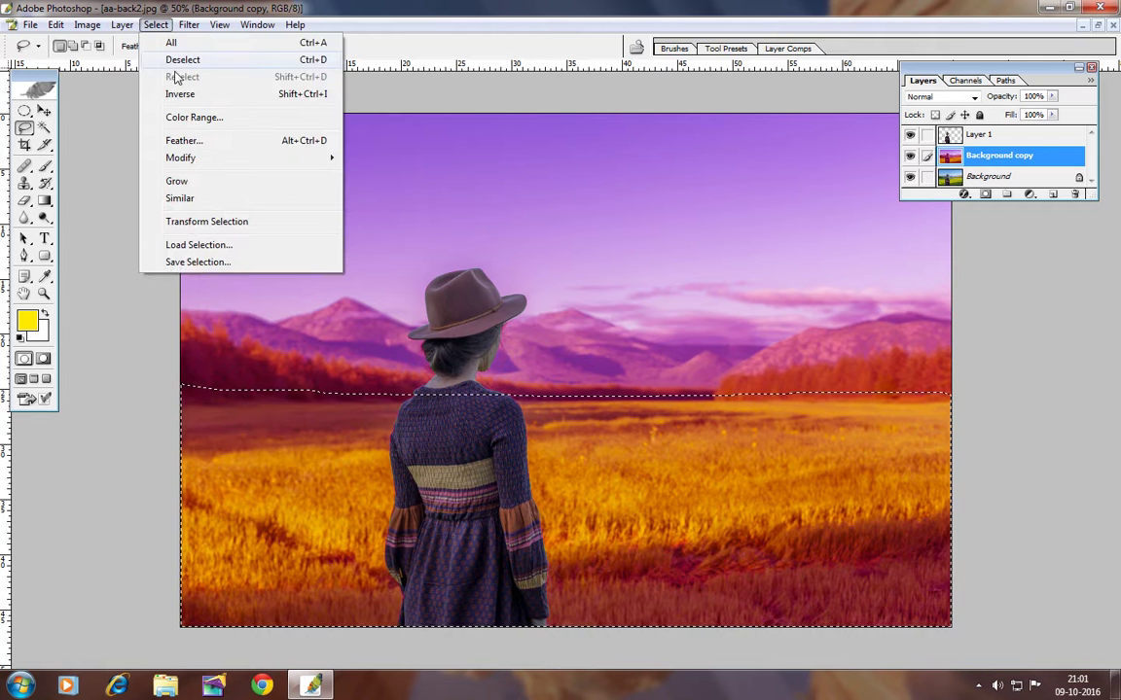
pyautogui.click(183, 141)
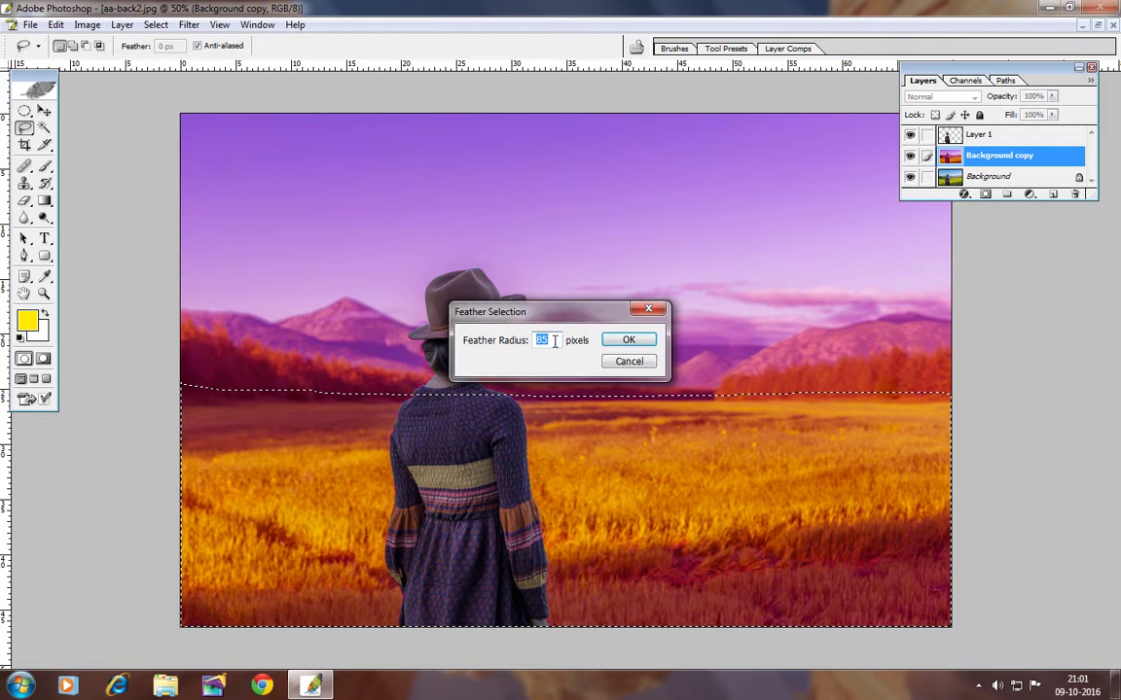
pyautogui.write('6')
pyautogui.write('0')
pyautogui.click(632, 340)
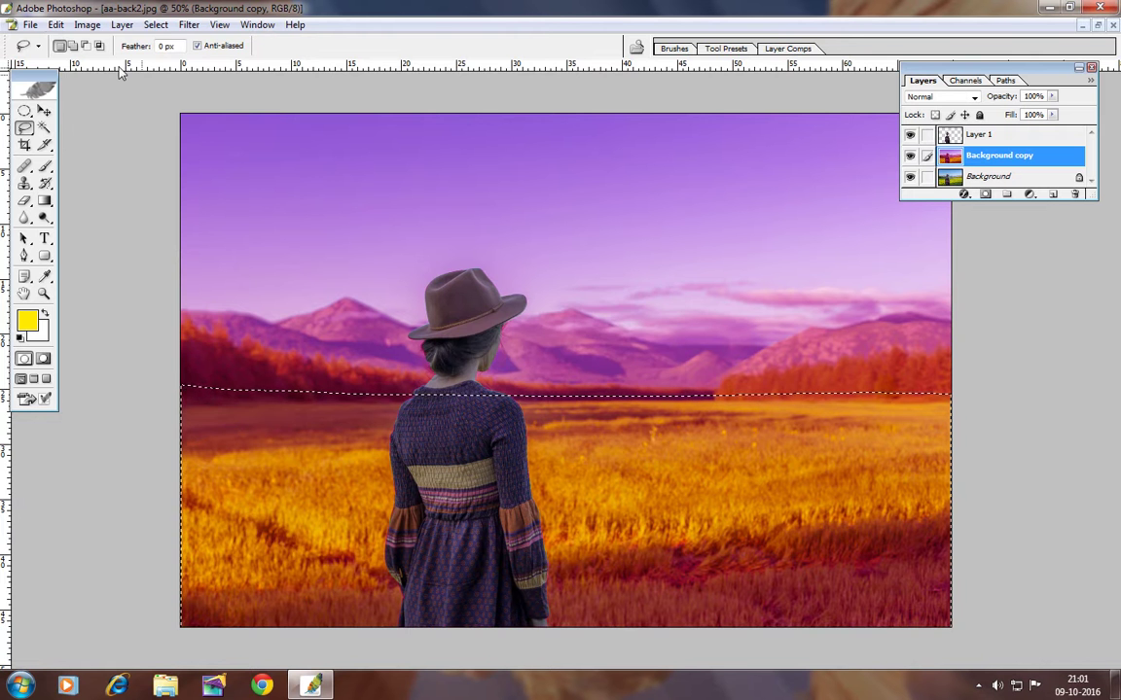
# Step: Copy and paste the feathered field onto Layer 2, undoing an accidental move
pyautogui.click(56, 24)
pyautogui.click(81, 141)
pyautogui.click(55, 24)
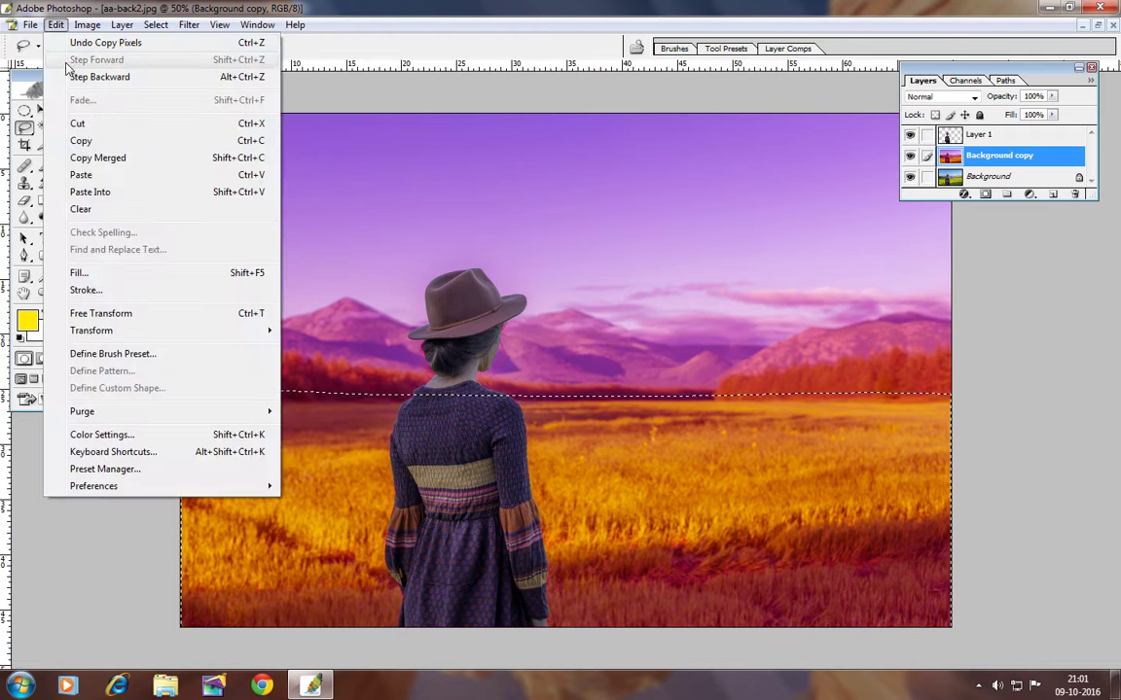
pyautogui.click(88, 175)
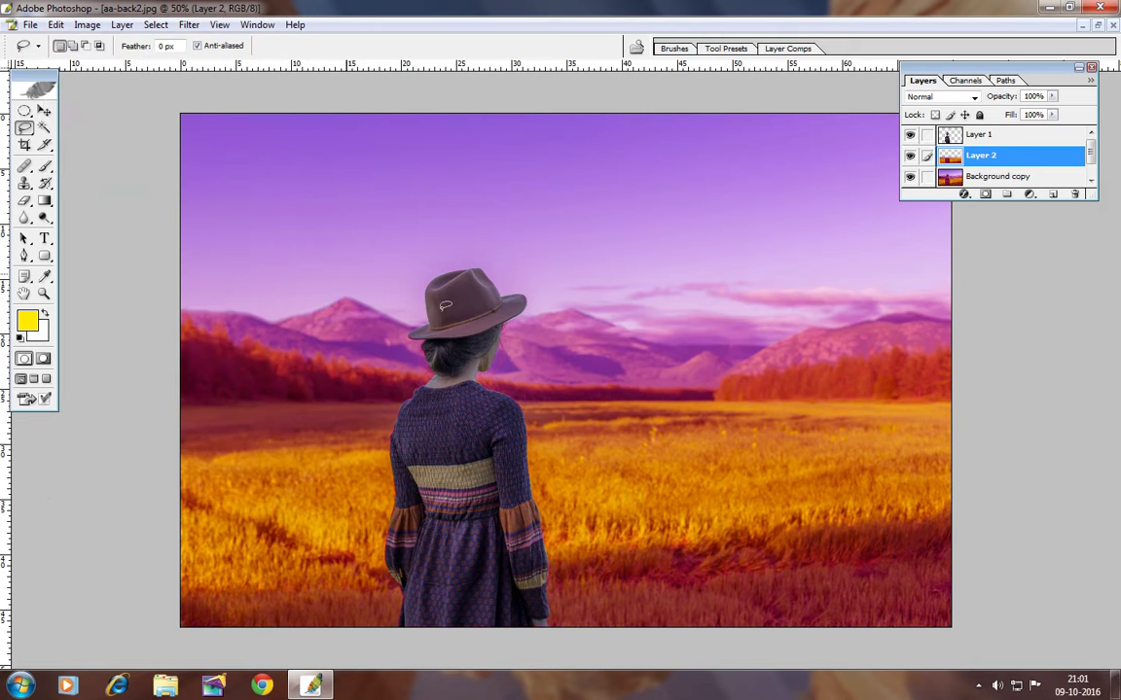
pyautogui.click(44, 110)
pyautogui.moveTo(285, 224); pyautogui.dragTo(671, 439)
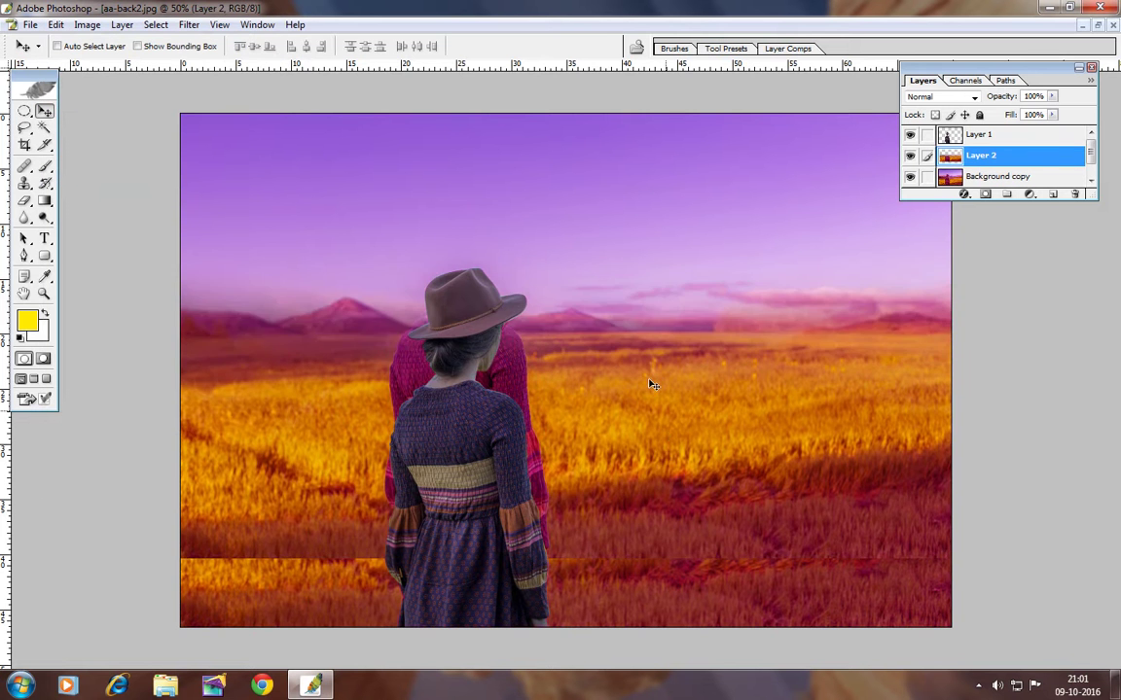
pyautogui.hotkey('ctrl', 'z')
# Step: Open the sunset photo aaback2.jpg
pyautogui.click(27, 26)
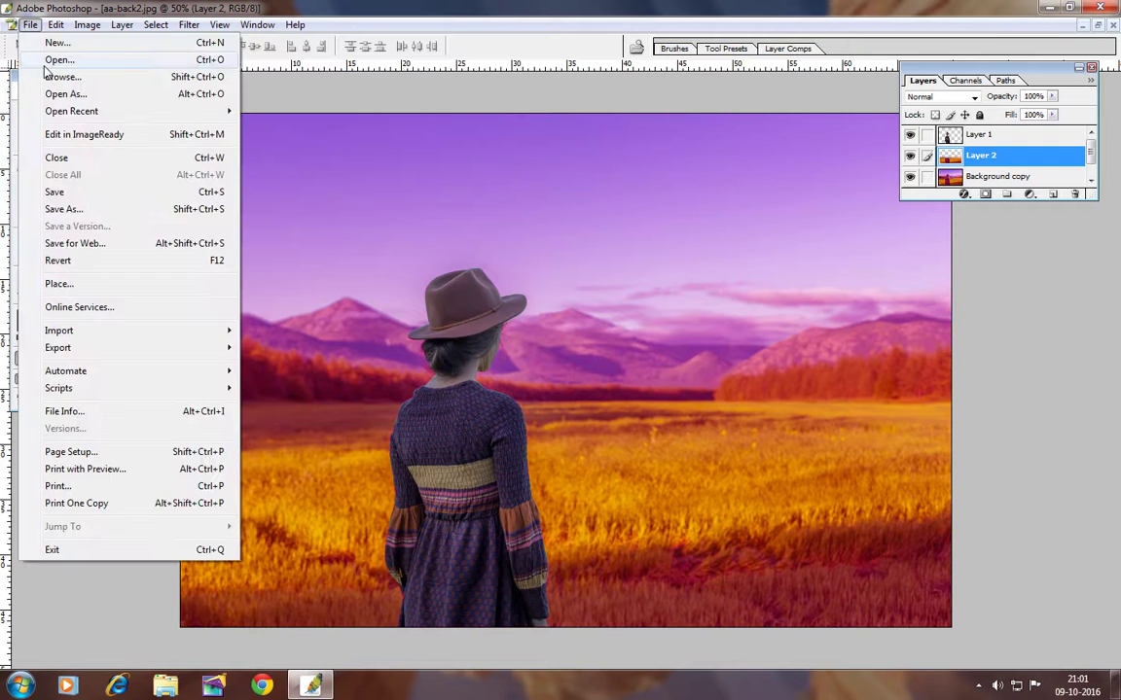
pyautogui.click(43, 55)
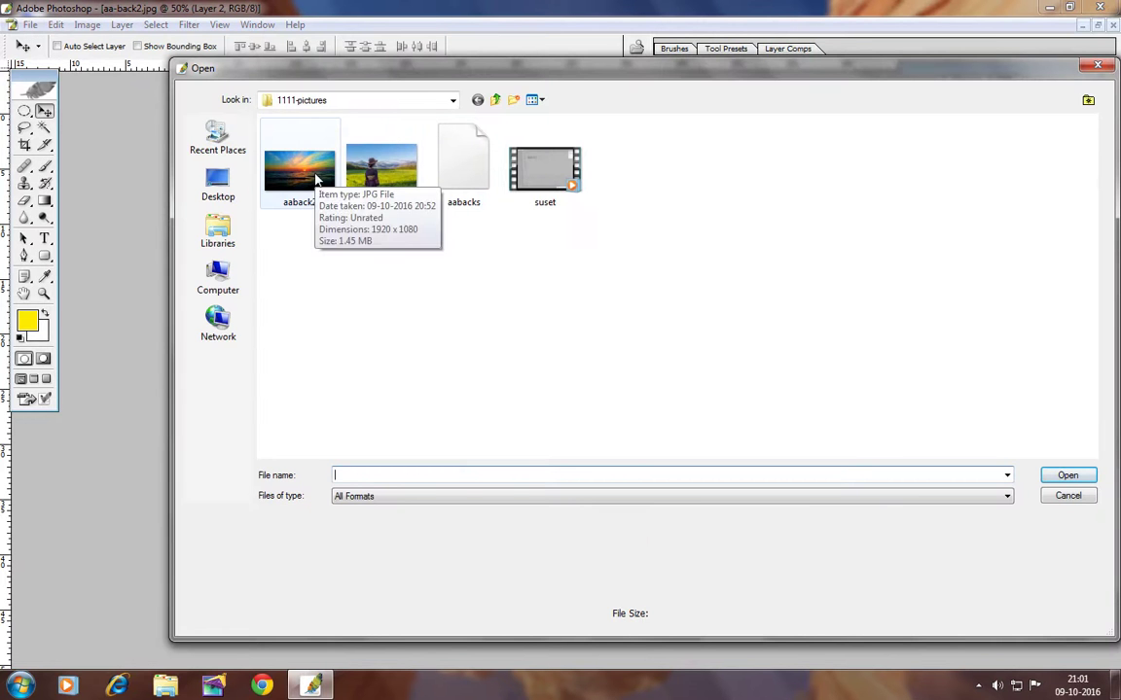
pyautogui.click(302, 174)
pyautogui.click(1050, 479)
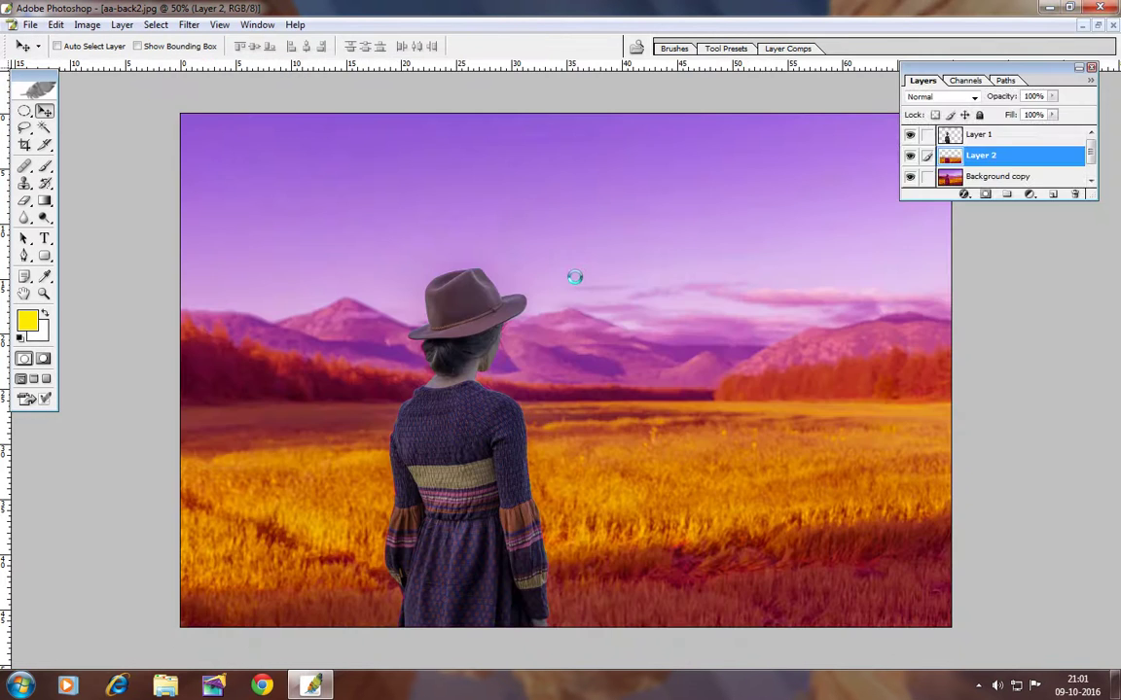
# Step: Lasso the sky and upper sea and feather the selection by 65 pixels
pyautogui.click(25, 127)
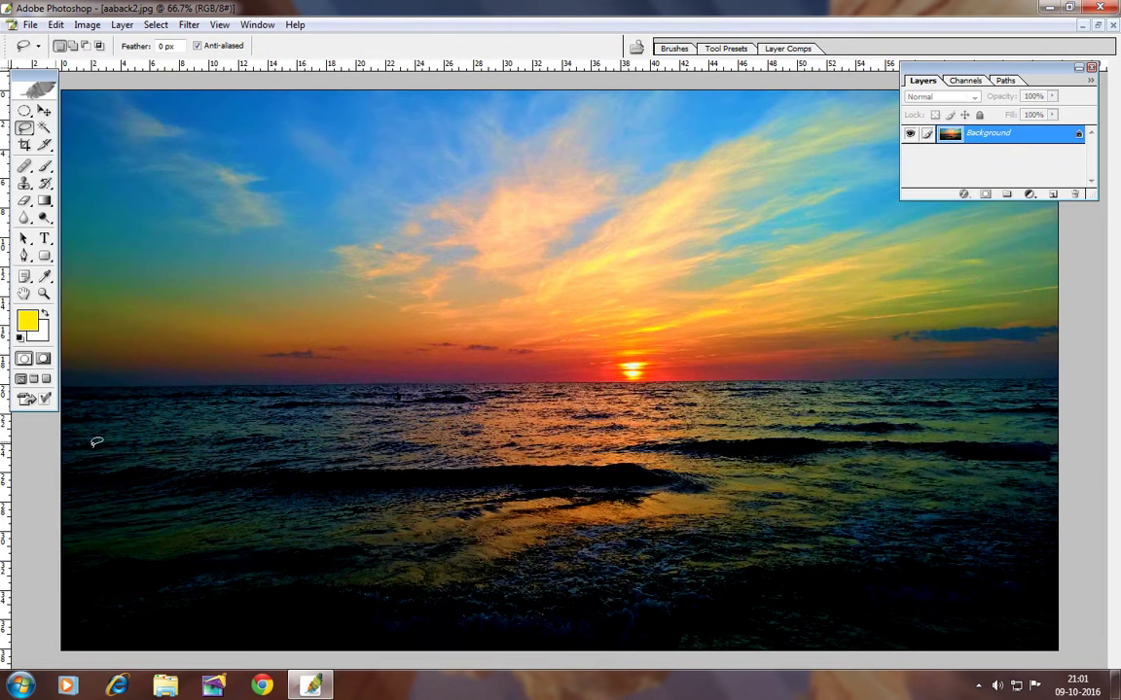
pyautogui.moveTo(95, 443); pyautogui.dragTo(681, 454)
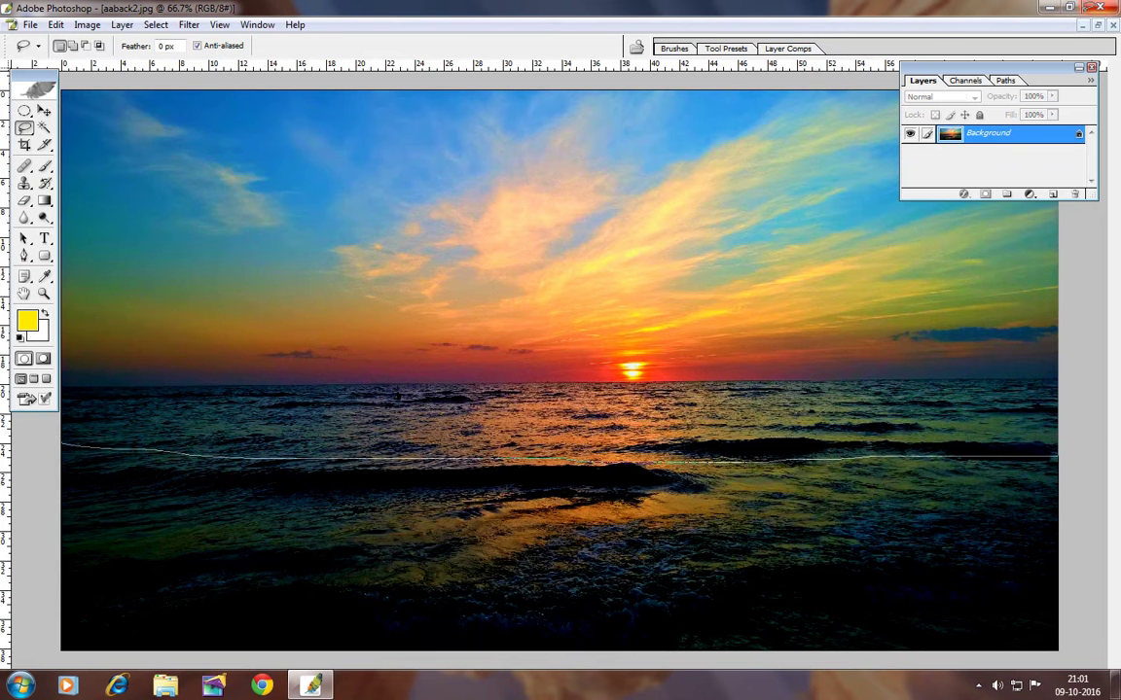
pyautogui.moveTo(4, 335); pyautogui.dragTo(3, 365)
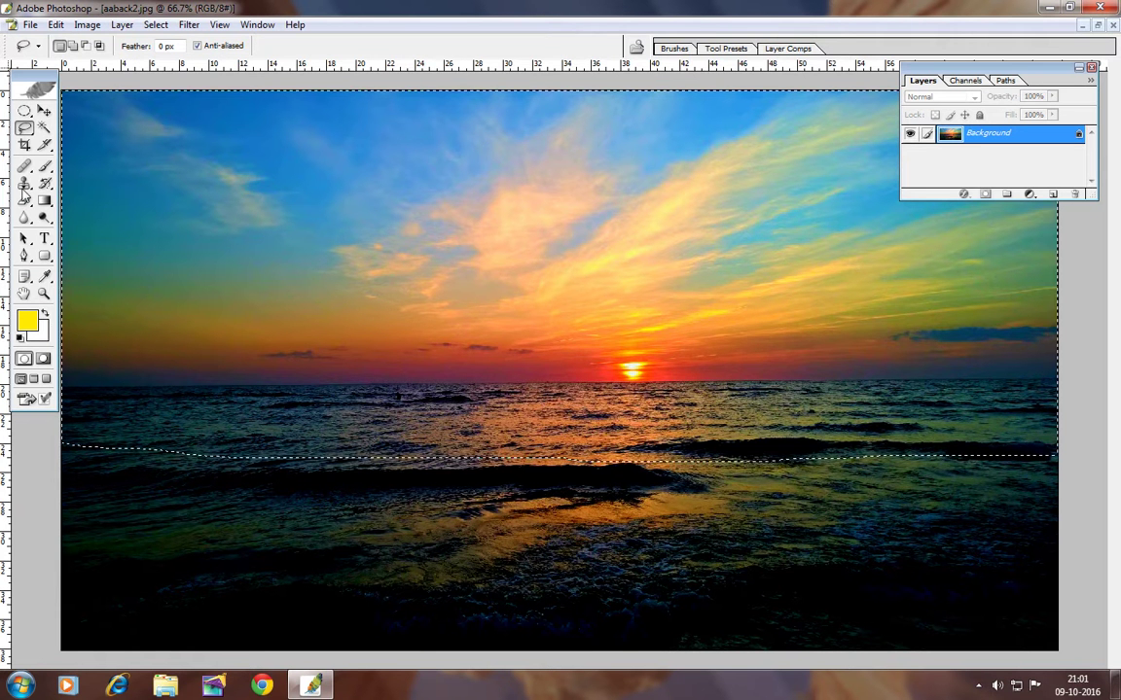
pyautogui.click(156, 24)
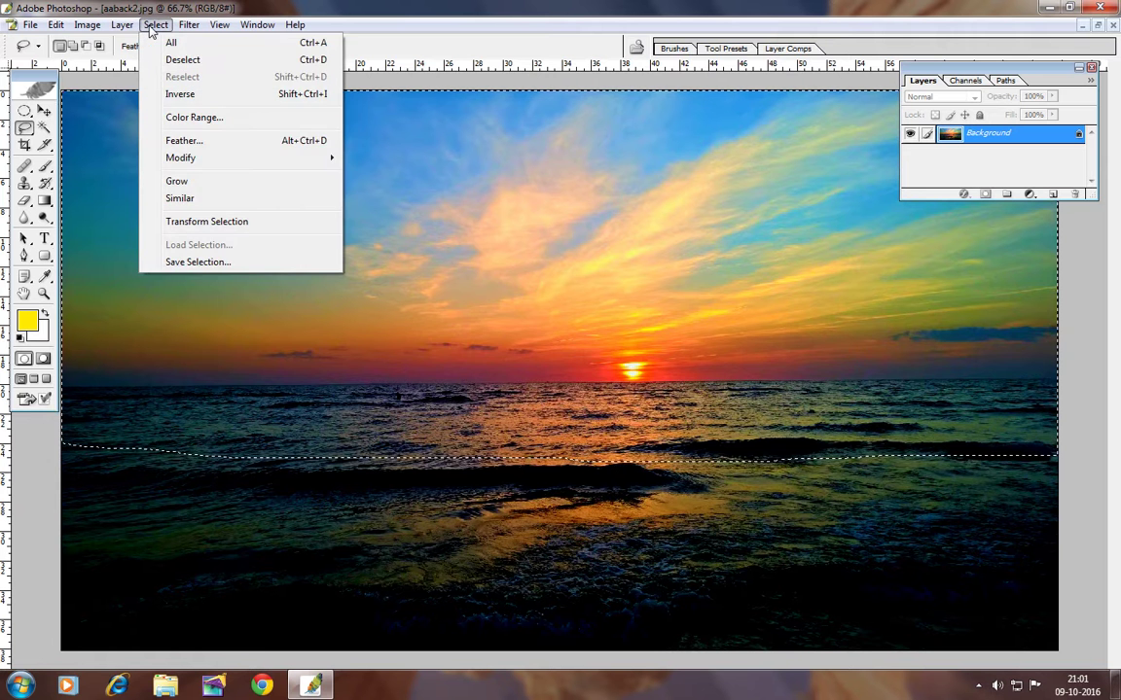
pyautogui.click(183, 141)
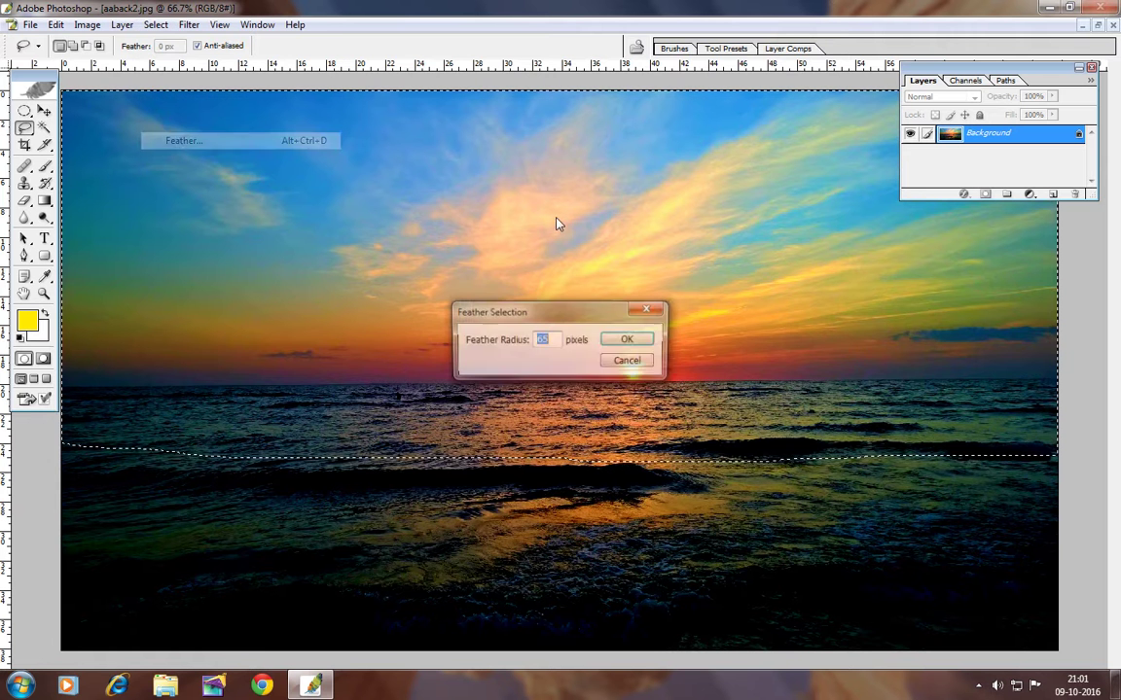
pyautogui.click(627, 340)
# Step: Copy the feathered sunset sky and bring the aa-back2 composite back, maximized
pyautogui.click(56, 25)
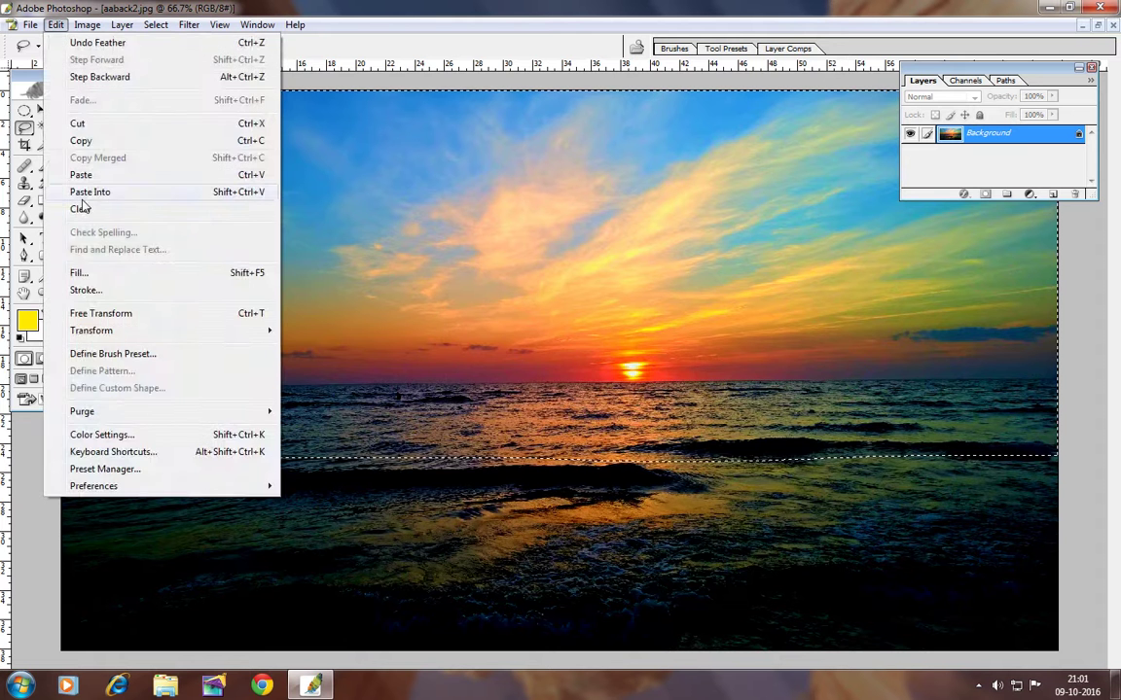
pyautogui.click(78, 140)
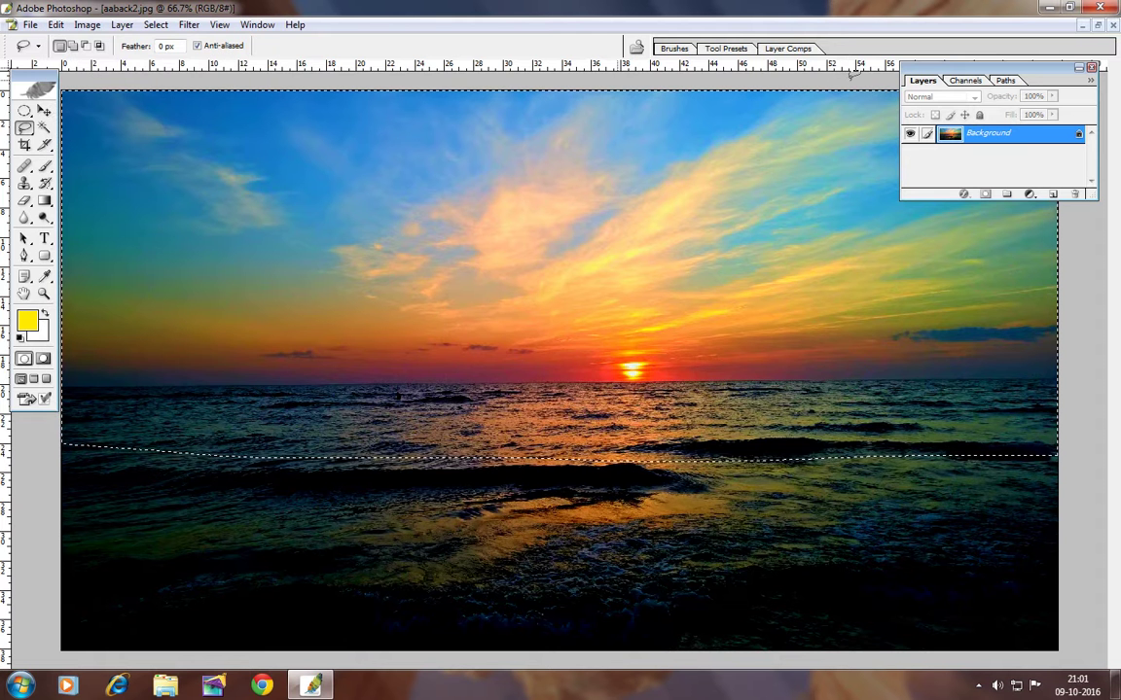
pyautogui.click(1098, 24)
pyautogui.moveTo(713, 82); pyautogui.dragTo(589, 444)
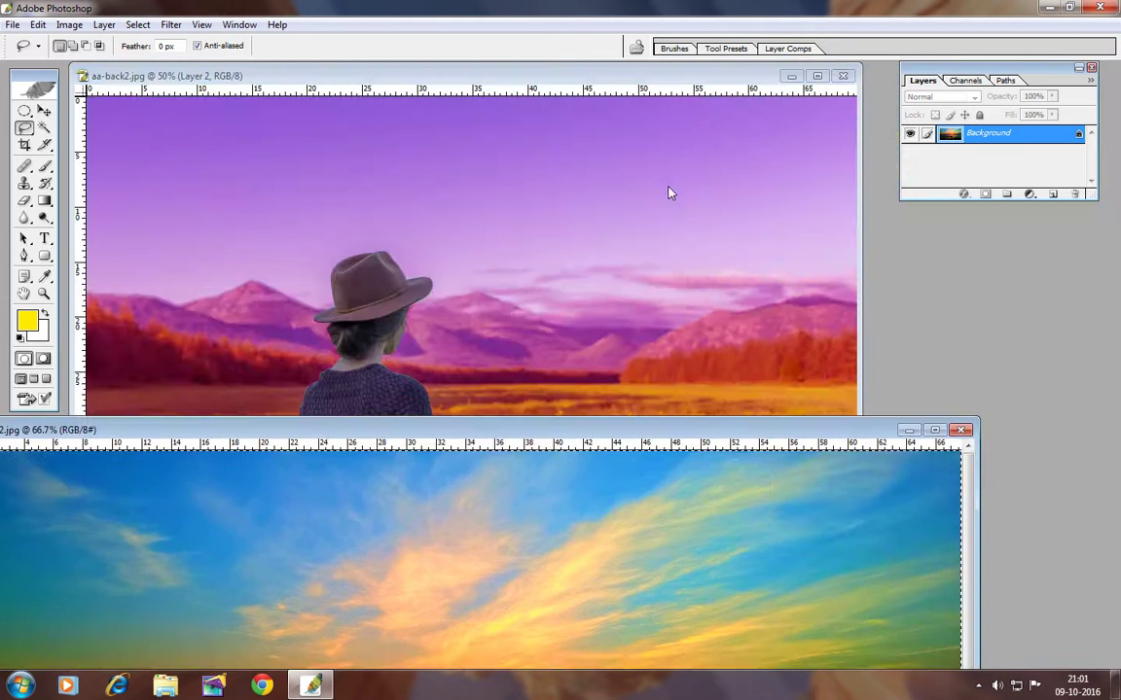
pyautogui.click(710, 93)
pyautogui.doubleClick(735, 76)
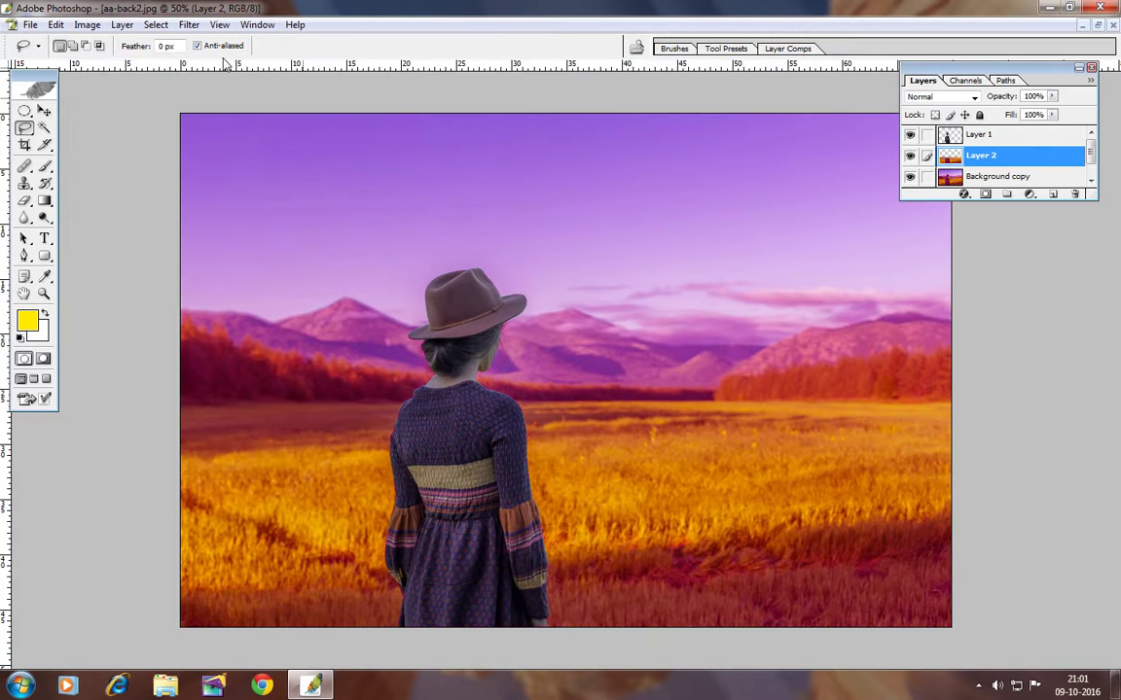
# Step: Paste the sunset sky as Layer 3 and move it up over the purple sky
pyautogui.click(56, 24)
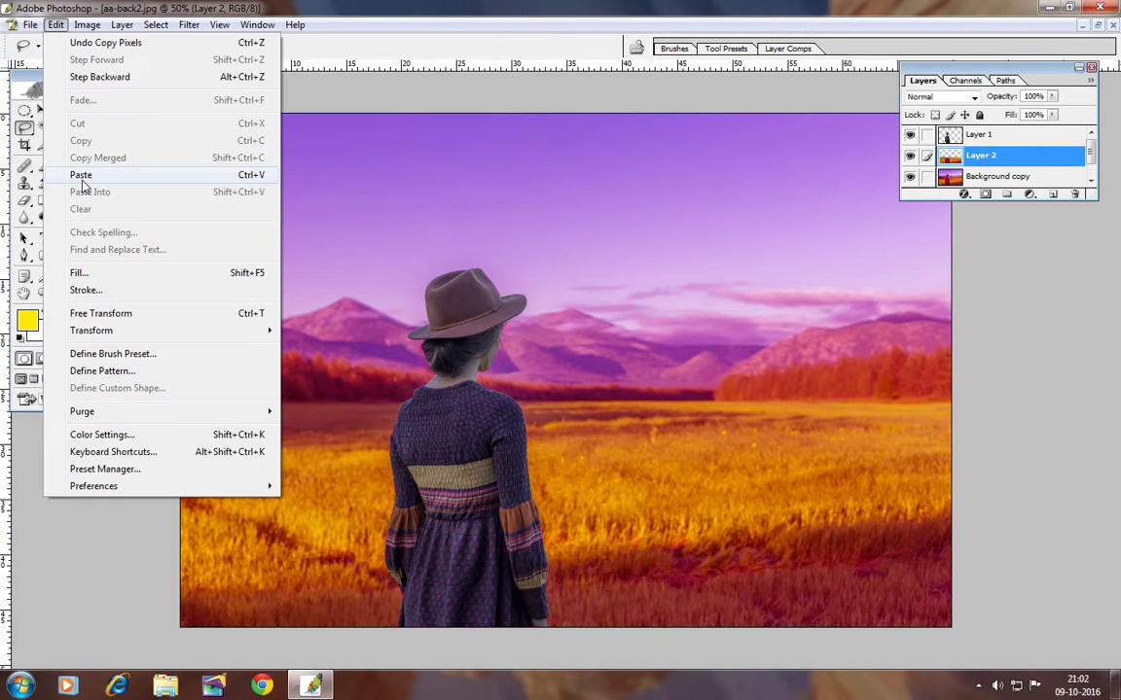
pyautogui.click(81, 175)
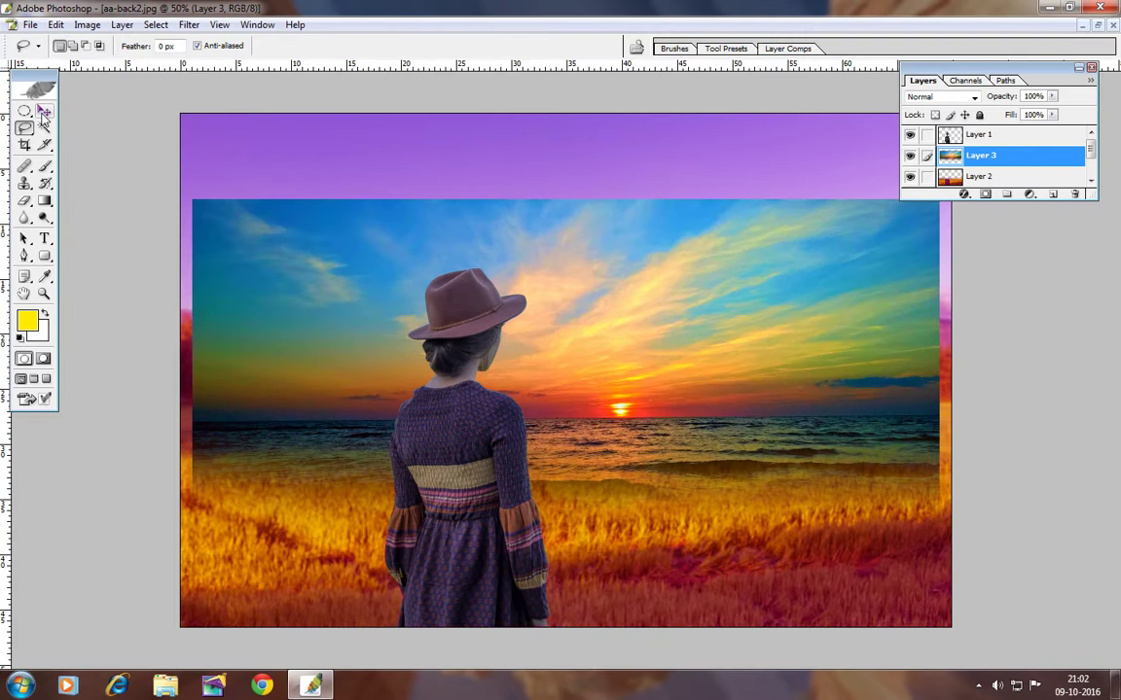
pyautogui.click(44, 112)
pyautogui.moveTo(586, 295); pyautogui.dragTo(572, 210)
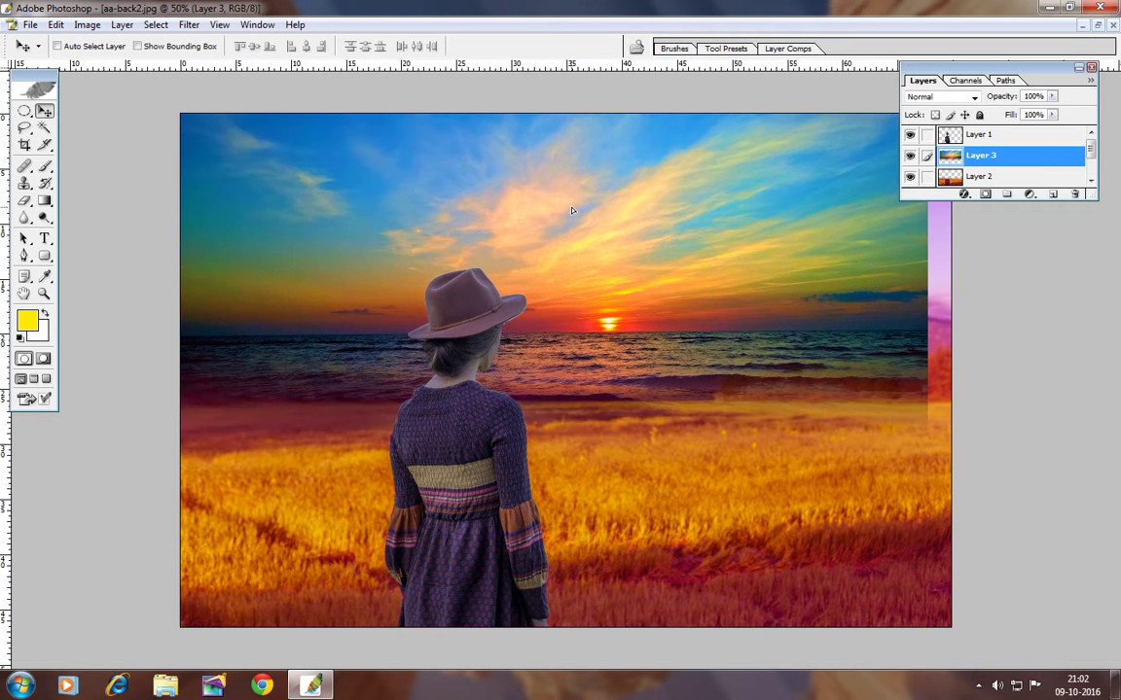
pyautogui.click(55, 24)
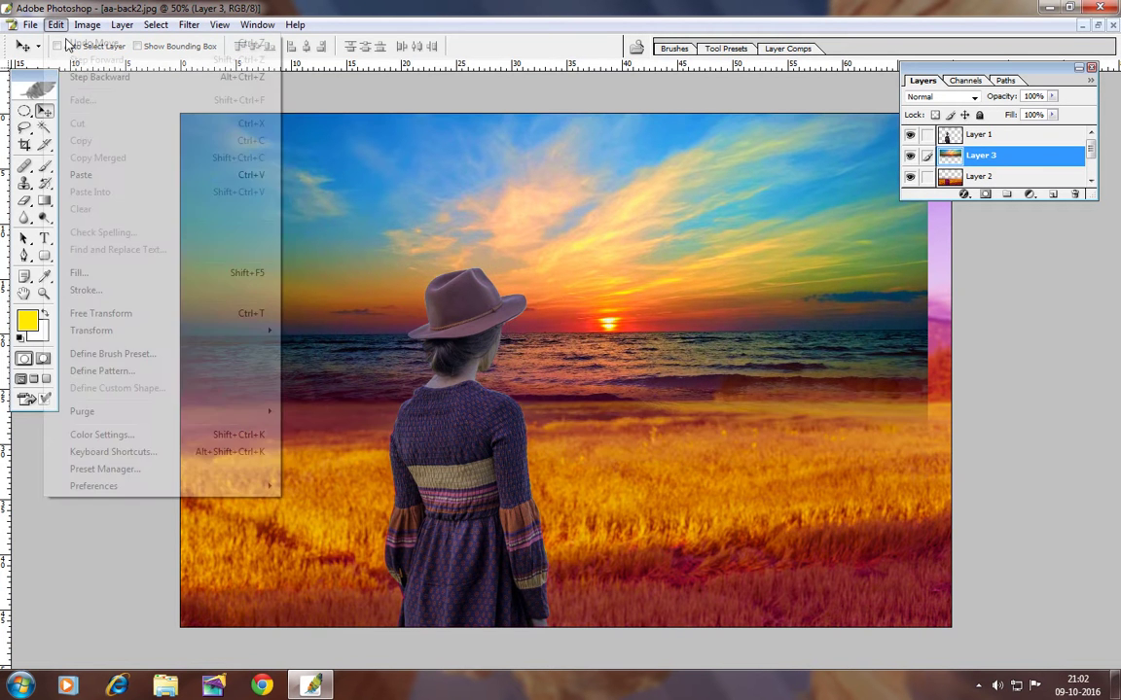
pyautogui.click(58, 81)
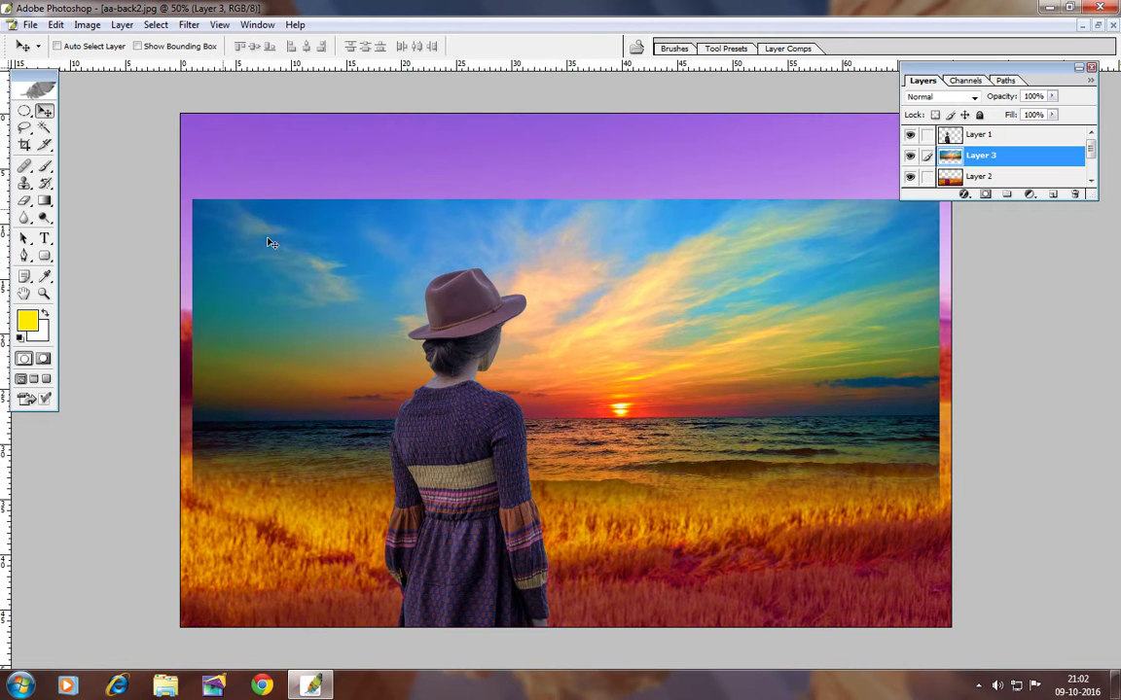
pyautogui.moveTo(271, 244); pyautogui.dragTo(260, 156)
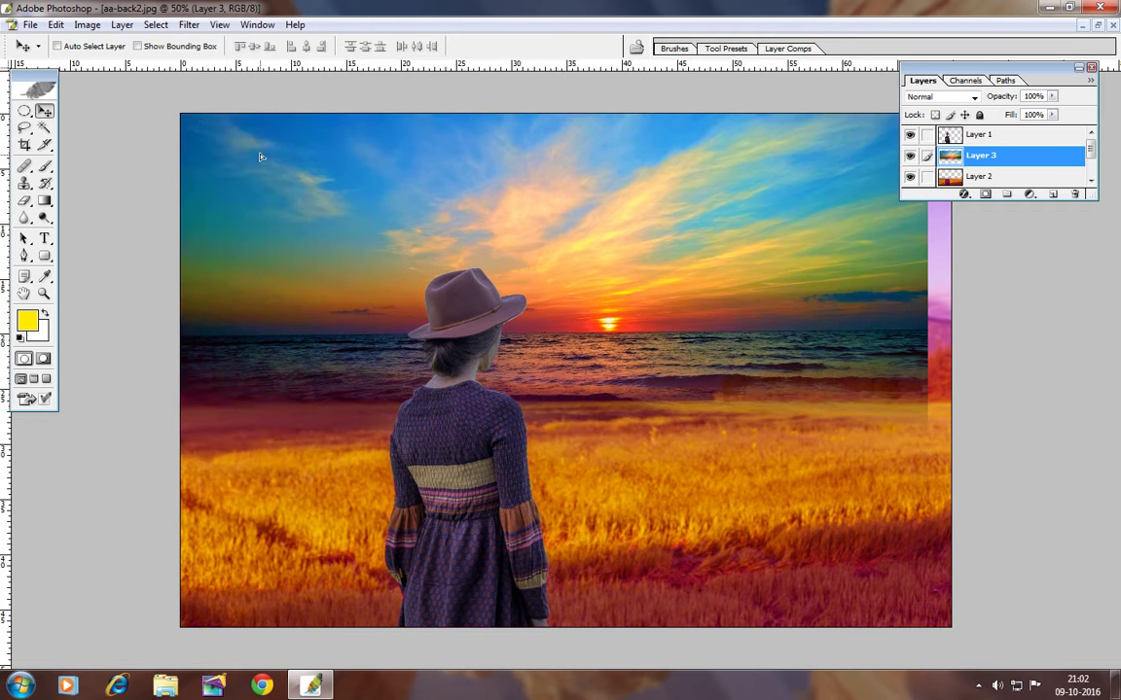
# Step: Free Transform the sunset layer to about 126.4% and apply the scaling
pyautogui.click(58, 26)
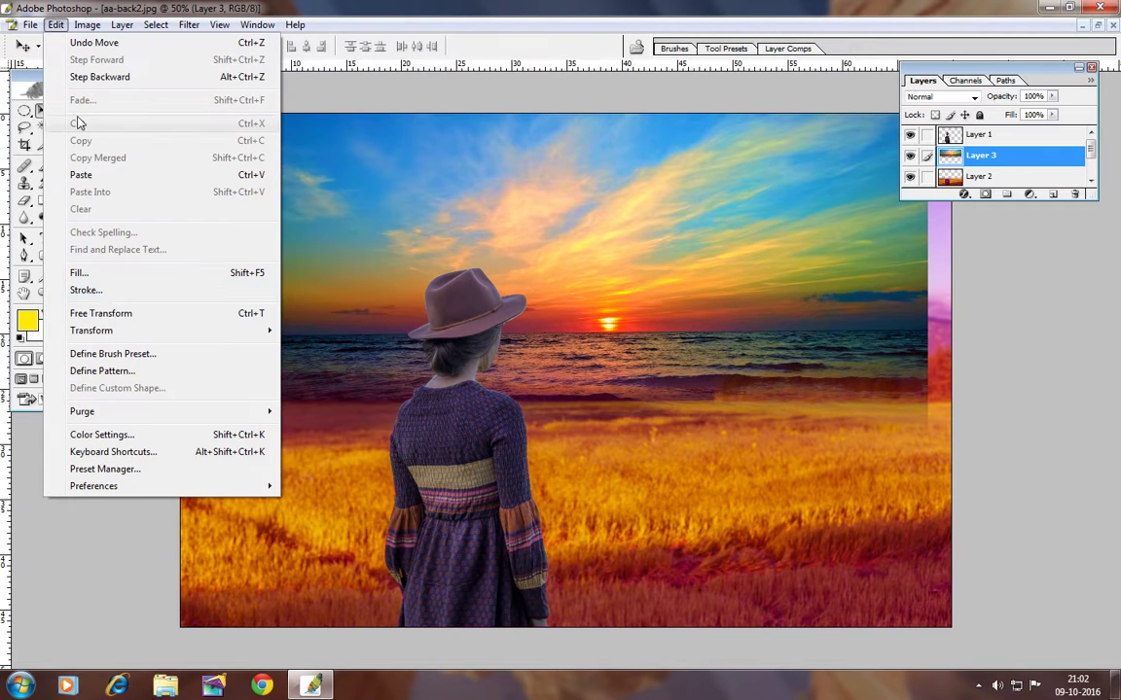
pyautogui.click(101, 313)
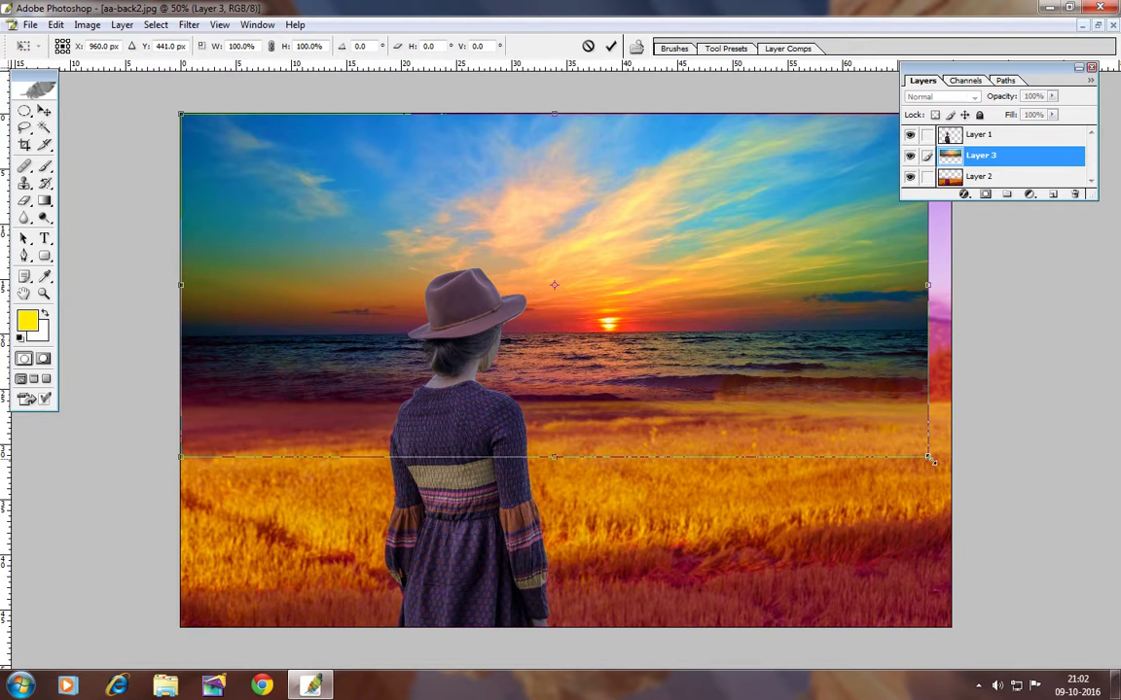
pyautogui.moveTo(931, 460); pyautogui.dragTo(976, 483)
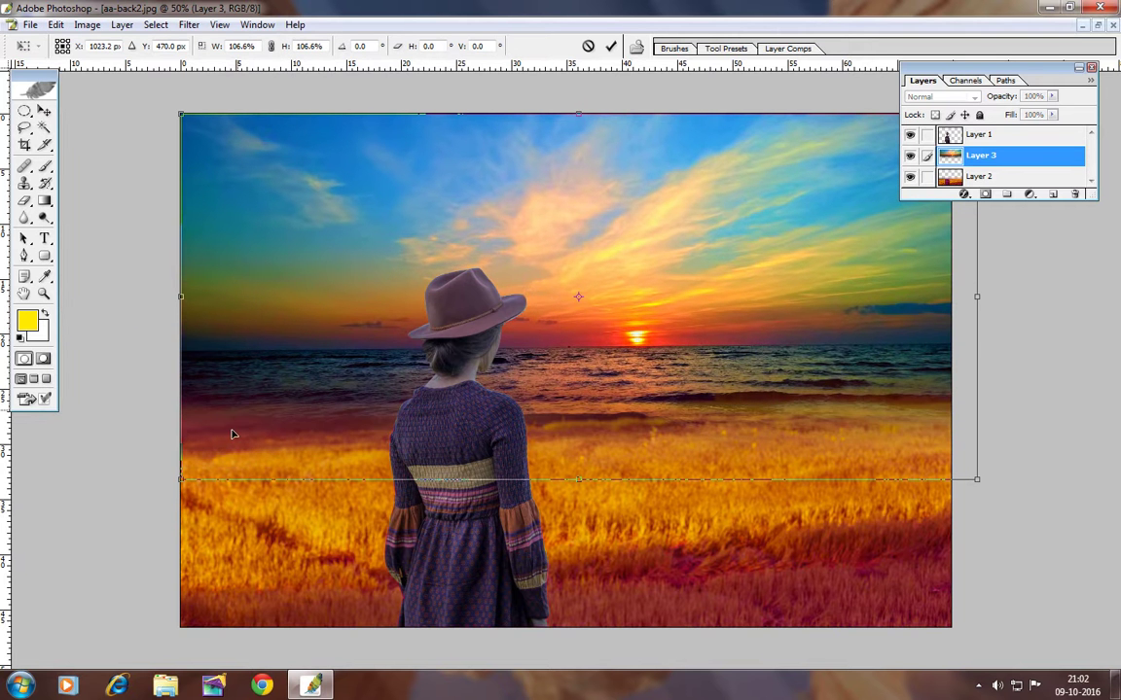
pyautogui.moveTo(179, 479); pyautogui.dragTo(27, 538)
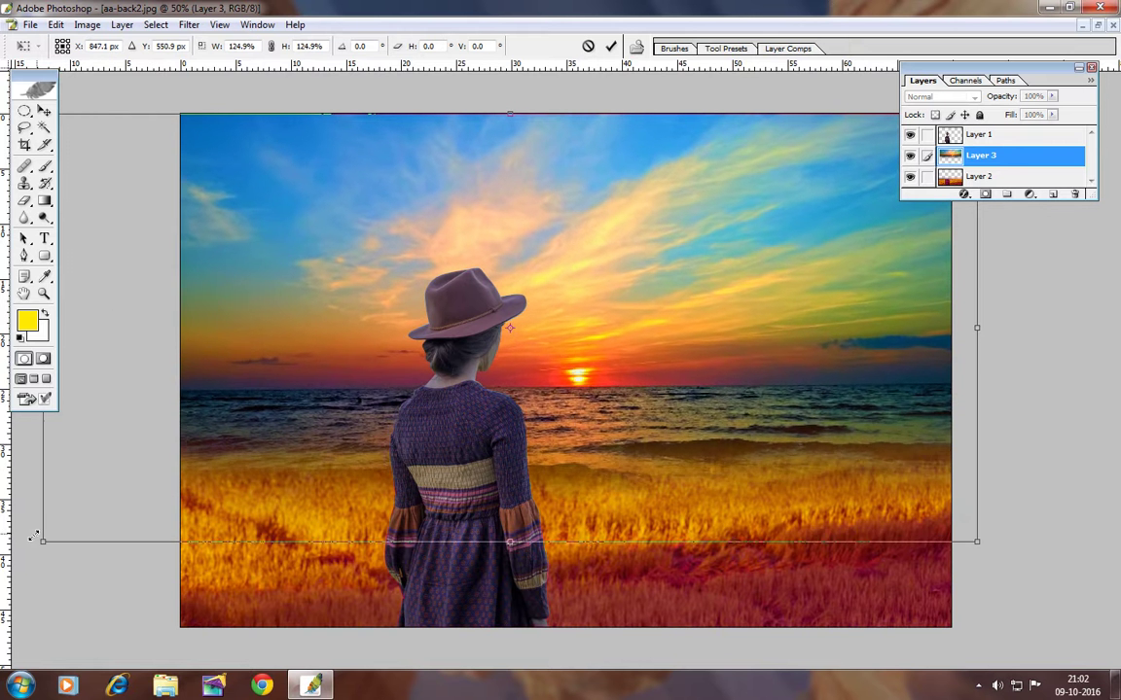
pyautogui.moveTo(34, 536); pyautogui.dragTo(33, 536)
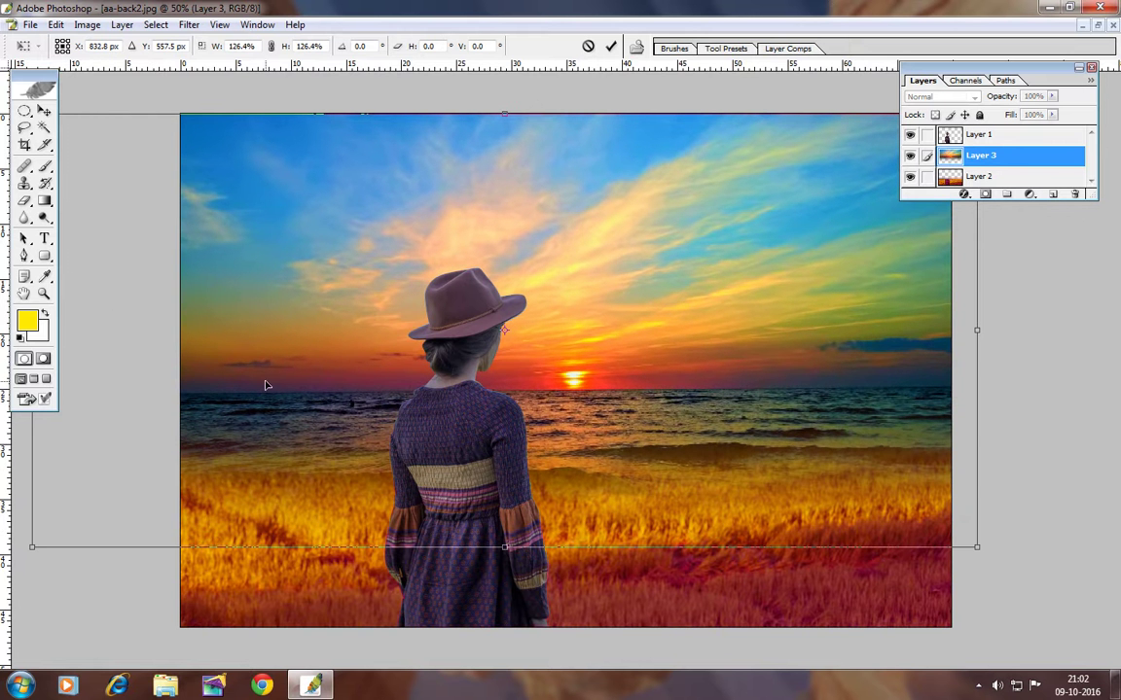
pyautogui.click(46, 112)
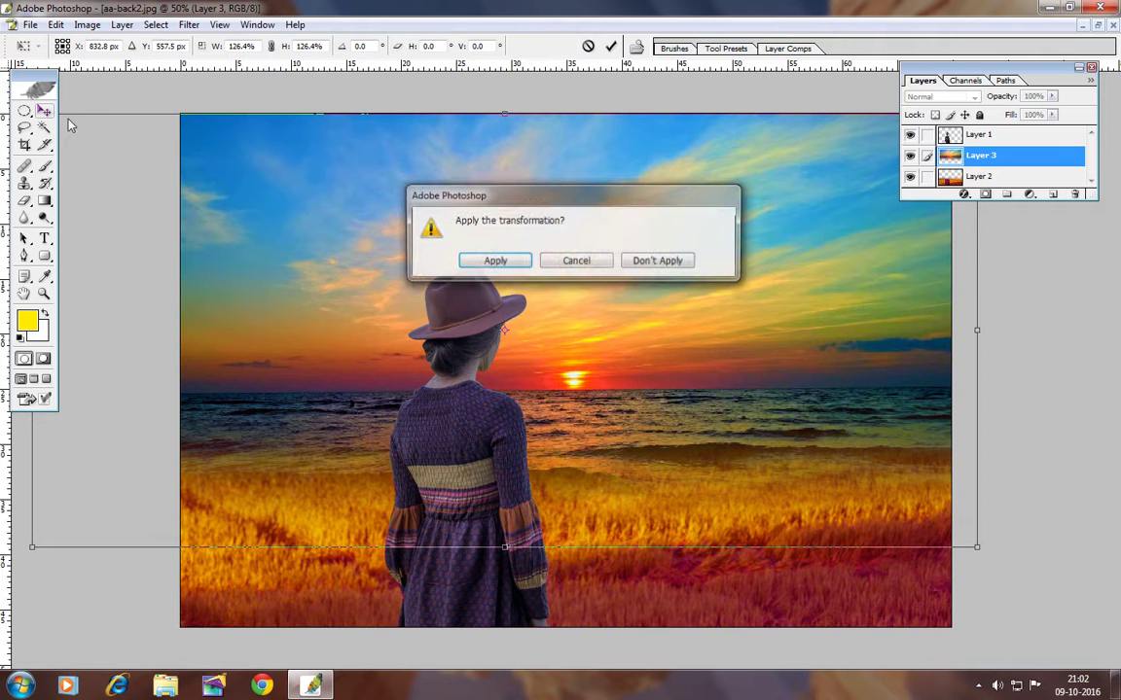
pyautogui.click(491, 261)
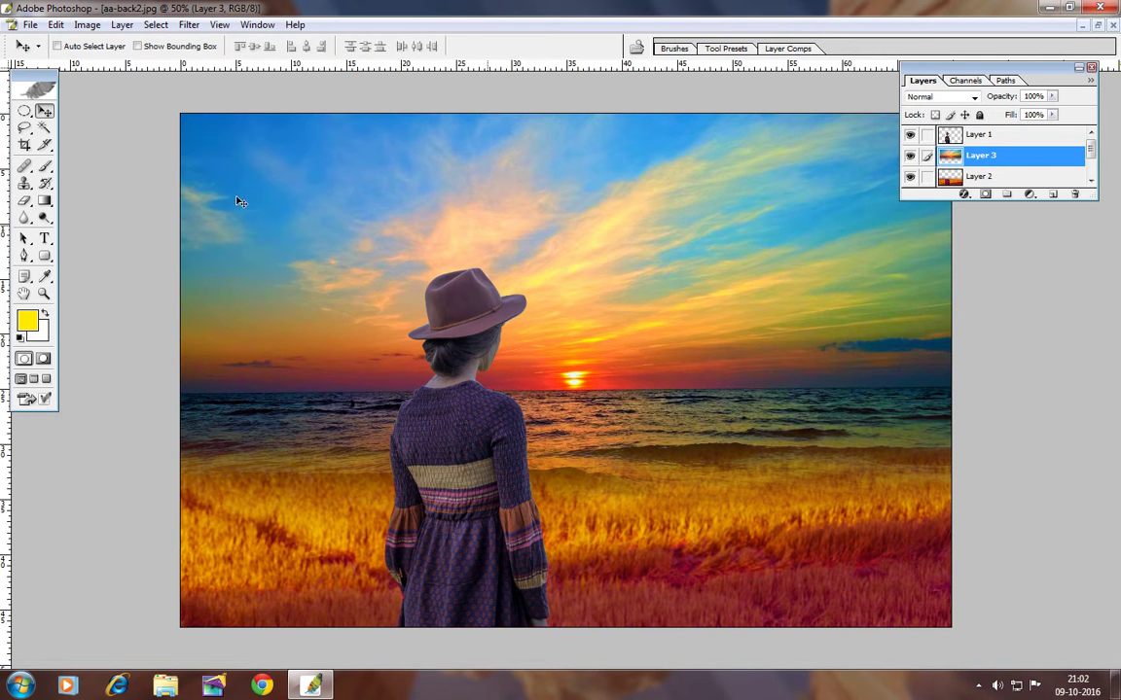
# Step: Lasso a feathered selection around the horizon and near field on Layer 3
pyautogui.click(24, 127)
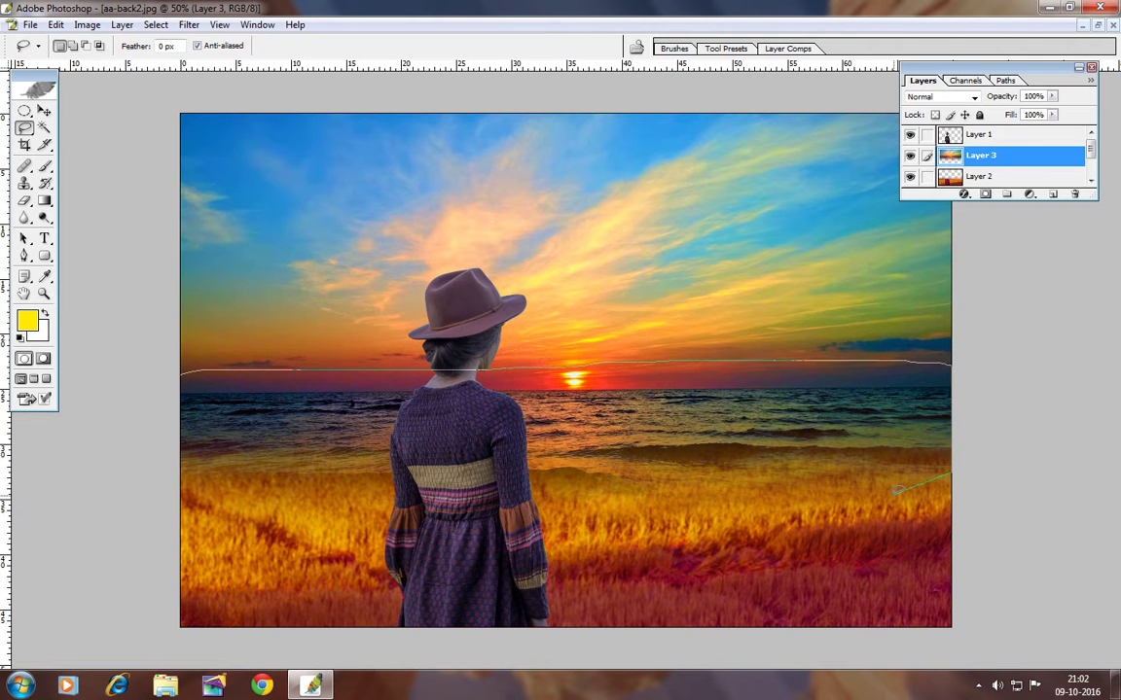
pyautogui.moveTo(895, 492); pyautogui.dragTo(295, 404)
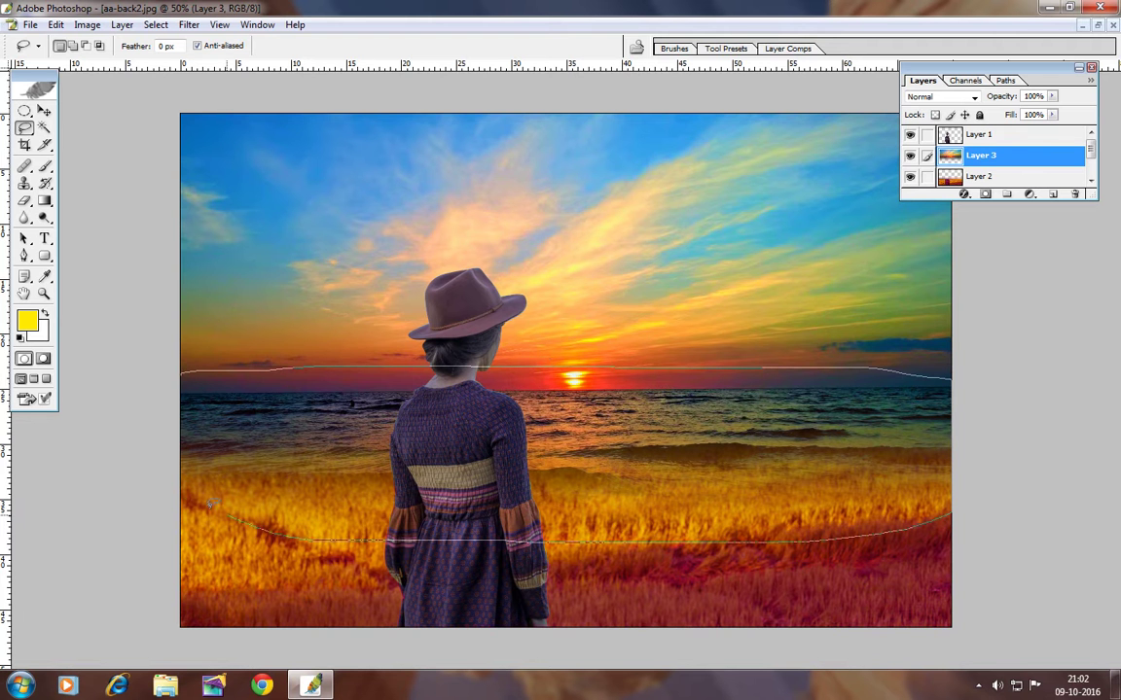
pyautogui.moveTo(209, 501); pyautogui.dragTo(195, 491)
pyautogui.click(121, 25)
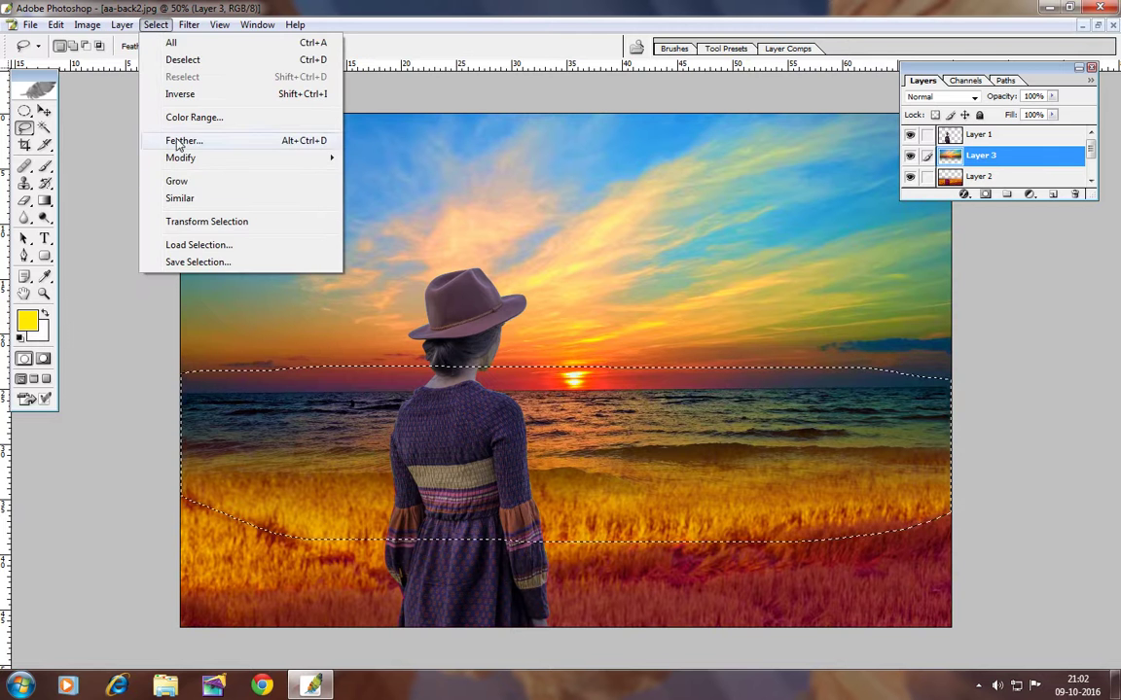
pyautogui.click(179, 142)
pyautogui.click(636, 339)
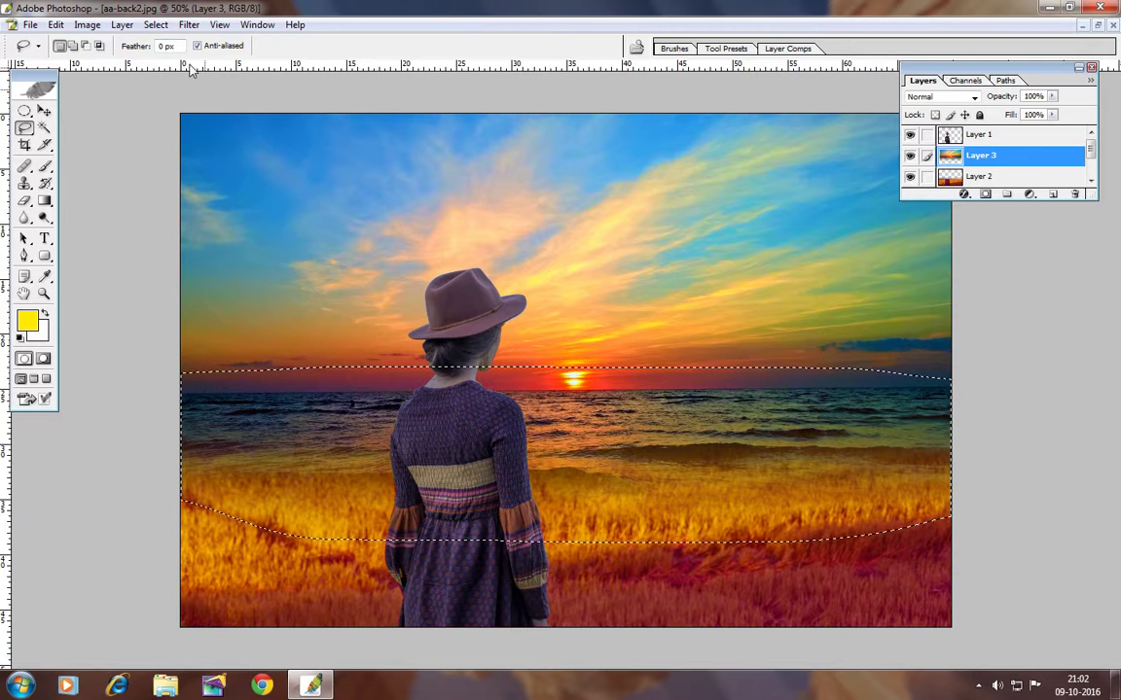
# Step: Blur the horizon selection with an 11.5-pixel Gaussian Blur, then deselect
pyautogui.click(189, 25)
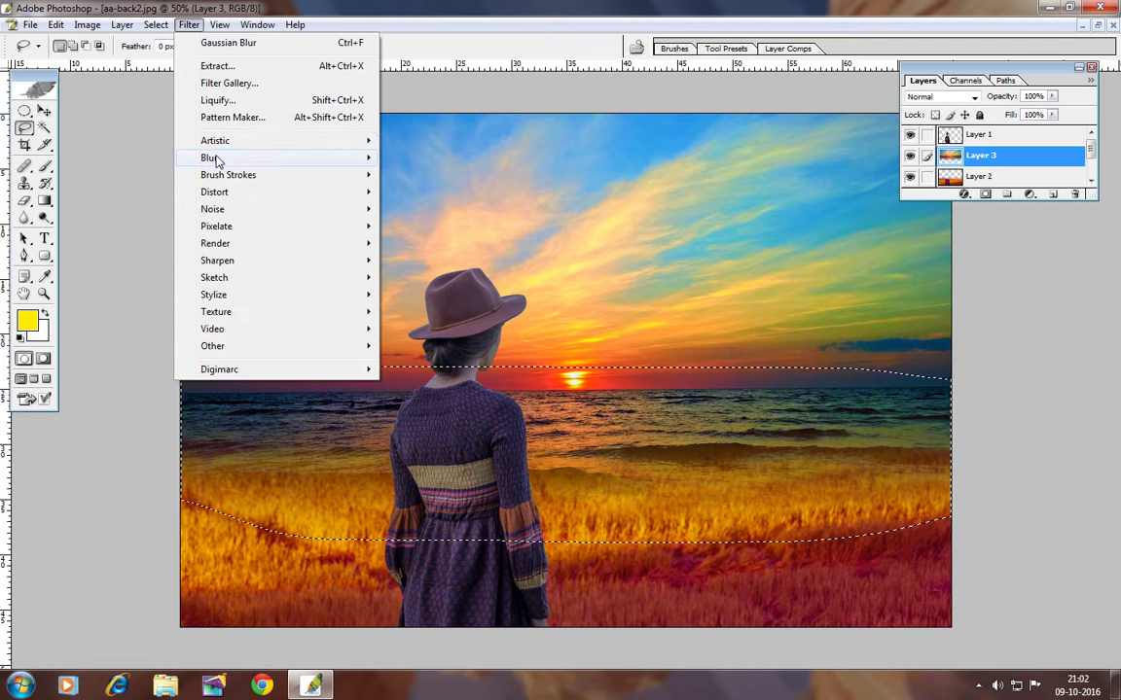
pyautogui.moveTo(210, 158)
pyautogui.click(438, 212)
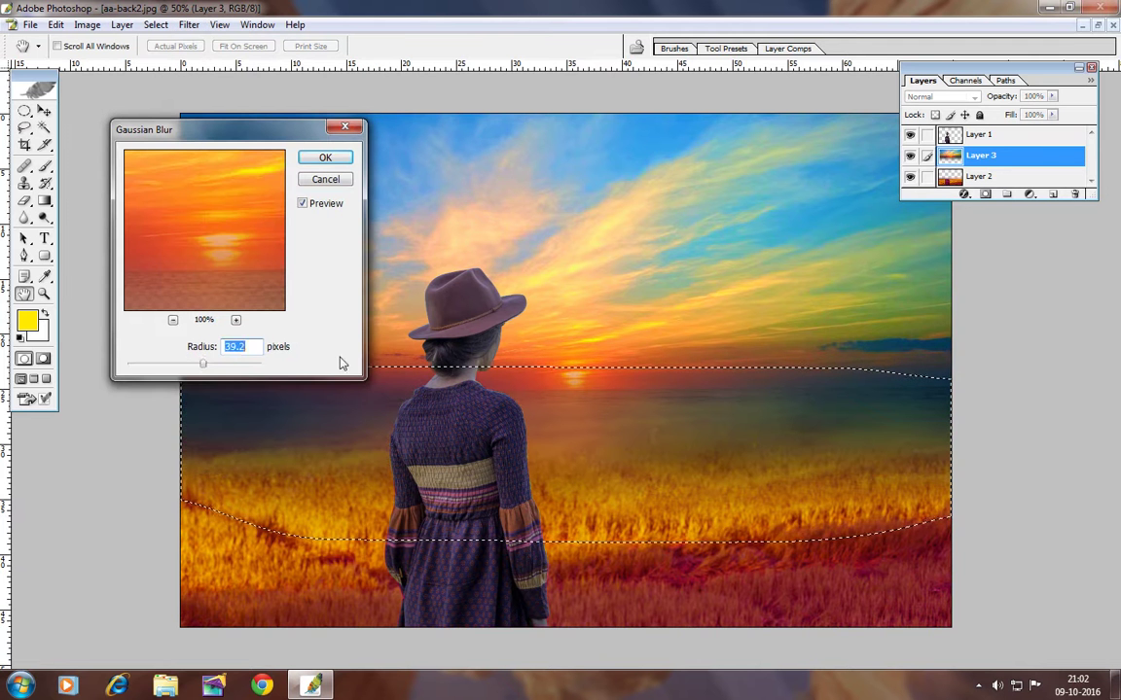
pyautogui.moveTo(203, 364); pyautogui.dragTo(183, 367)
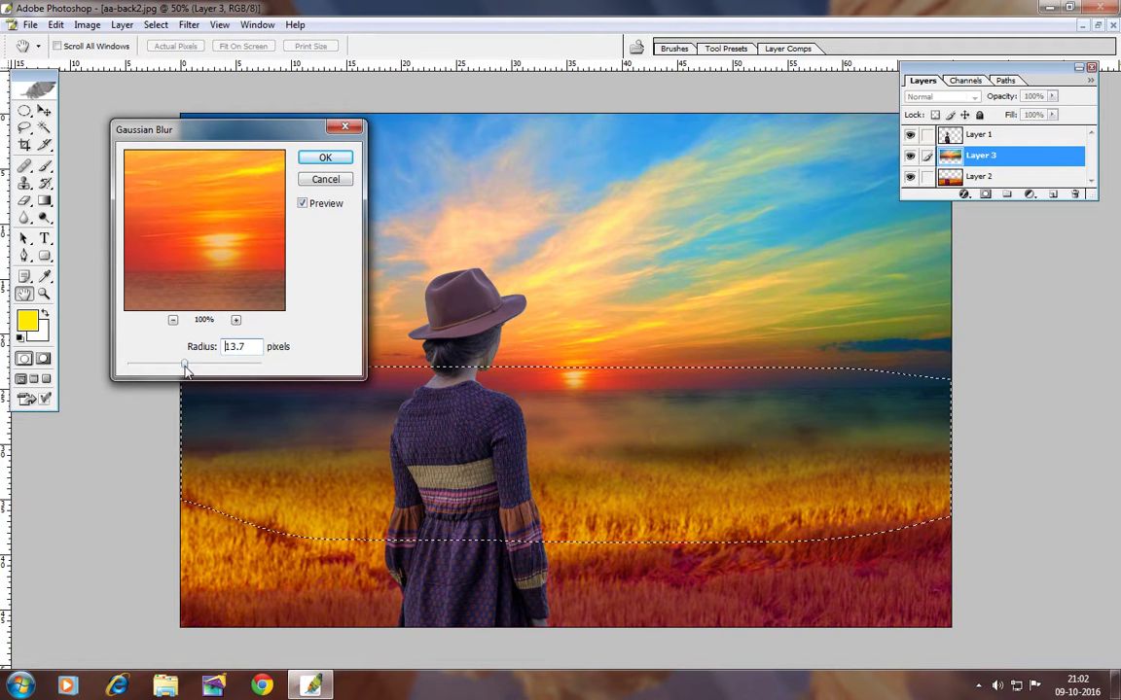
pyautogui.click(325, 158)
pyautogui.click(155, 25)
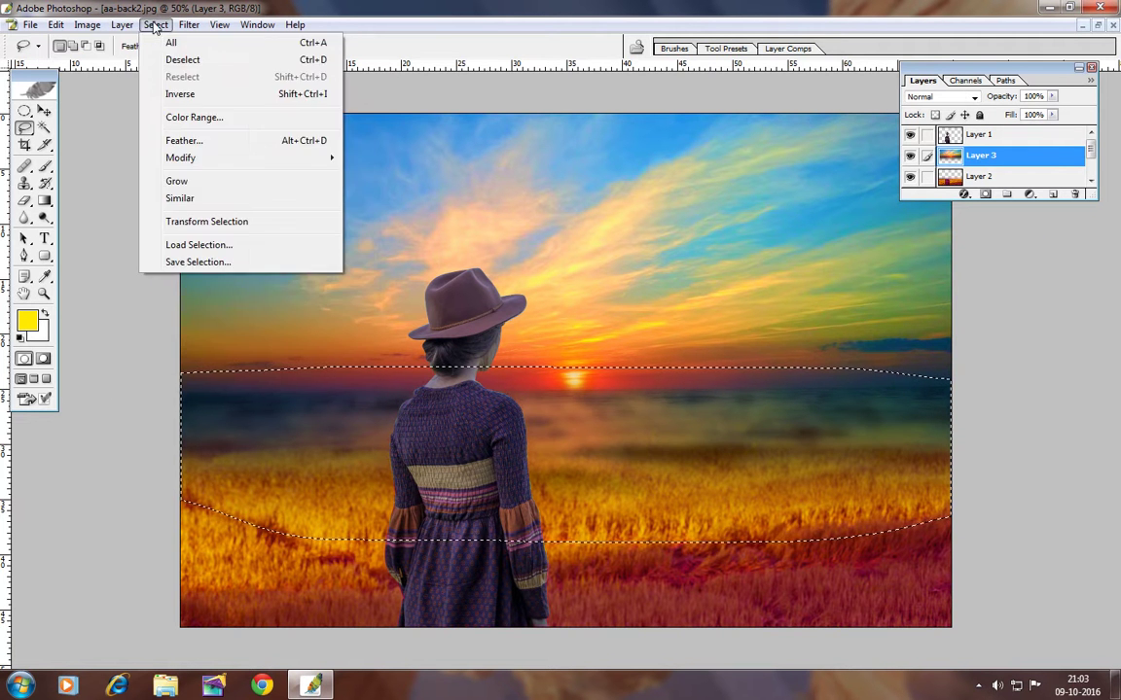
pyautogui.click(179, 60)
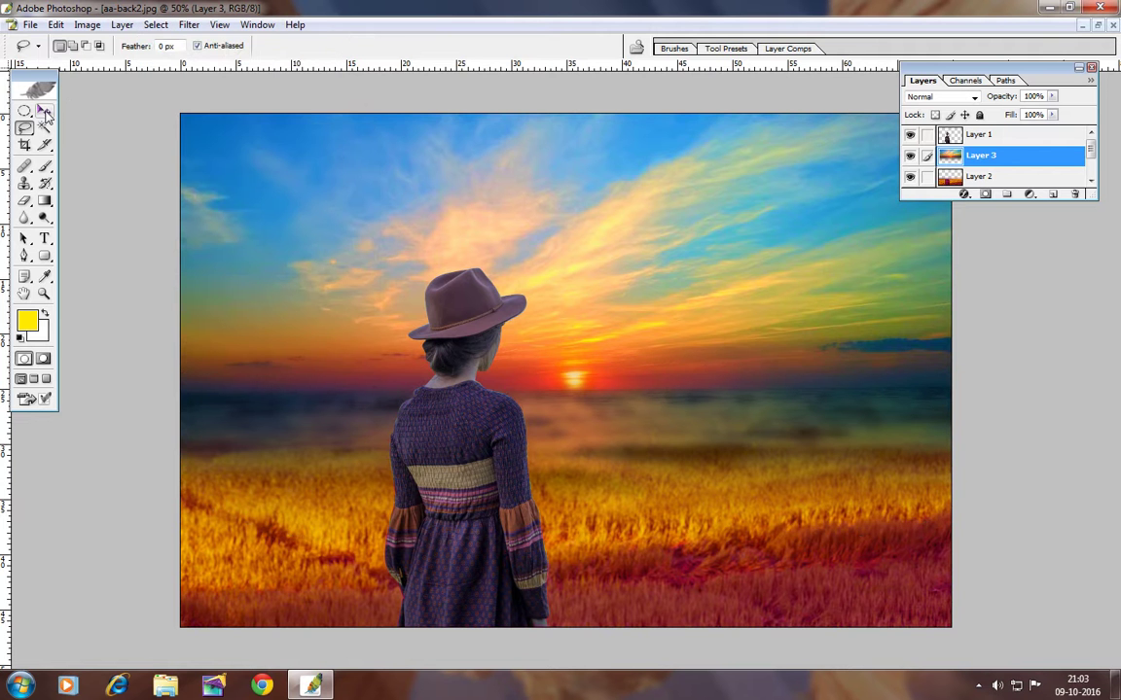
# Step: Undo a trial upward move of the sky layer and make Layer 2 active
pyautogui.press('v')
pyautogui.moveTo(550, 304); pyautogui.dragTo(552, 254)
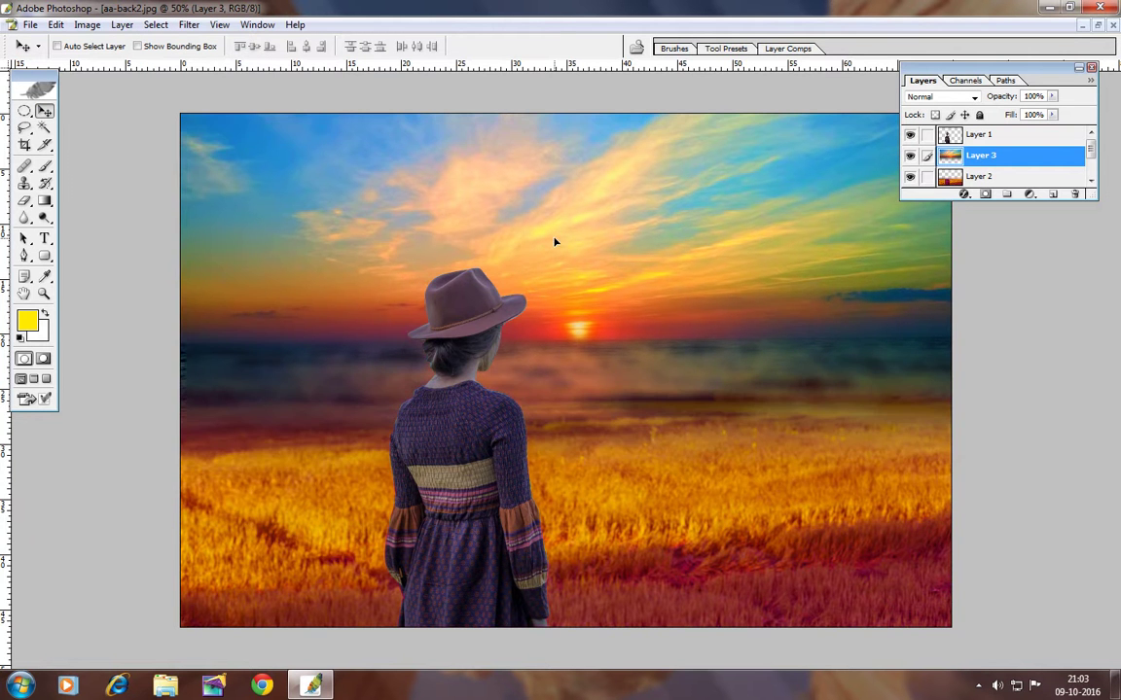
pyautogui.hotkey('ctrl', 'z')
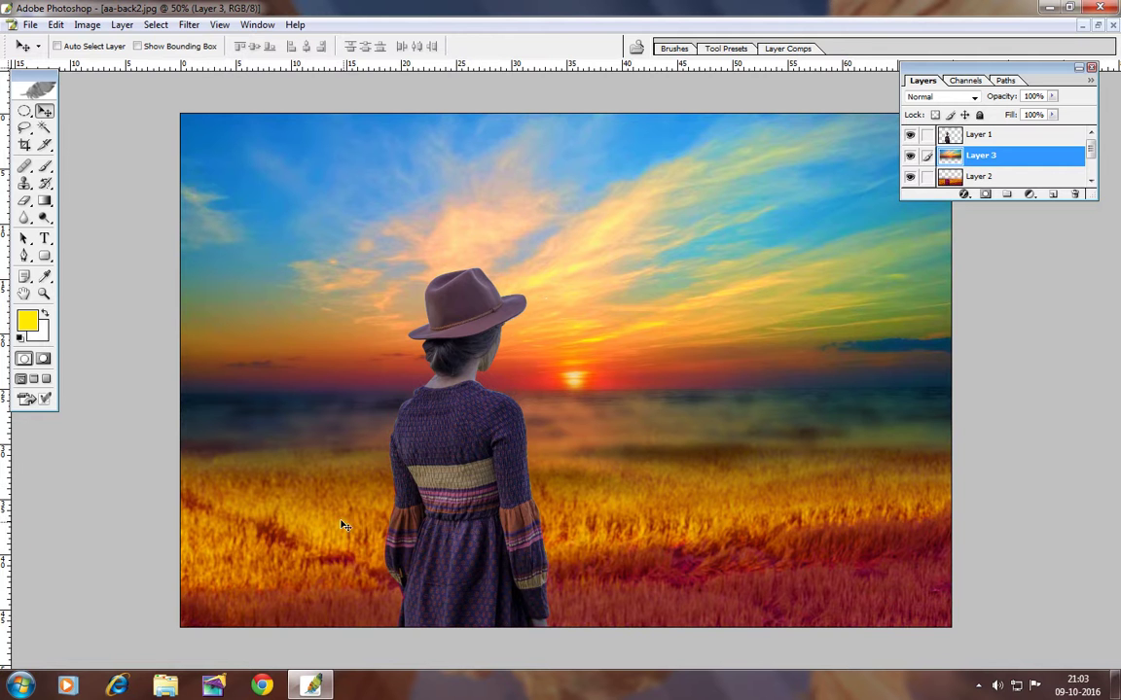
pyautogui.rightClick(341, 525)
pyautogui.click(368, 532)
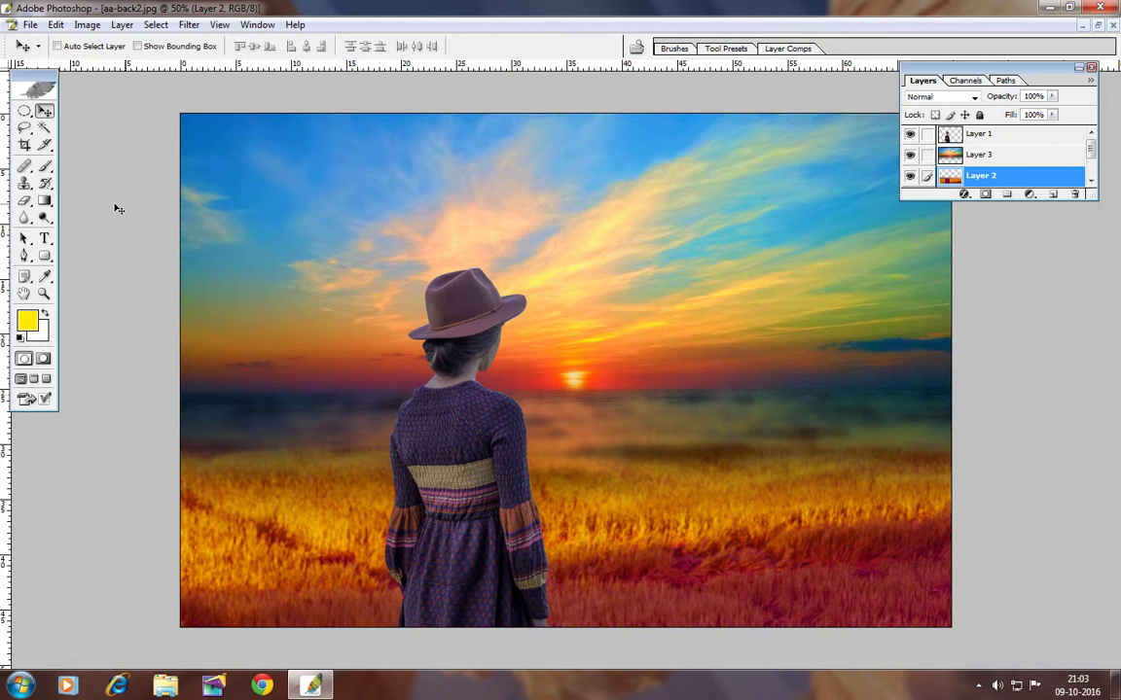
# Step: Lasso a band across the field below the horizon and feather it 65 pixels
pyautogui.click(24, 127)
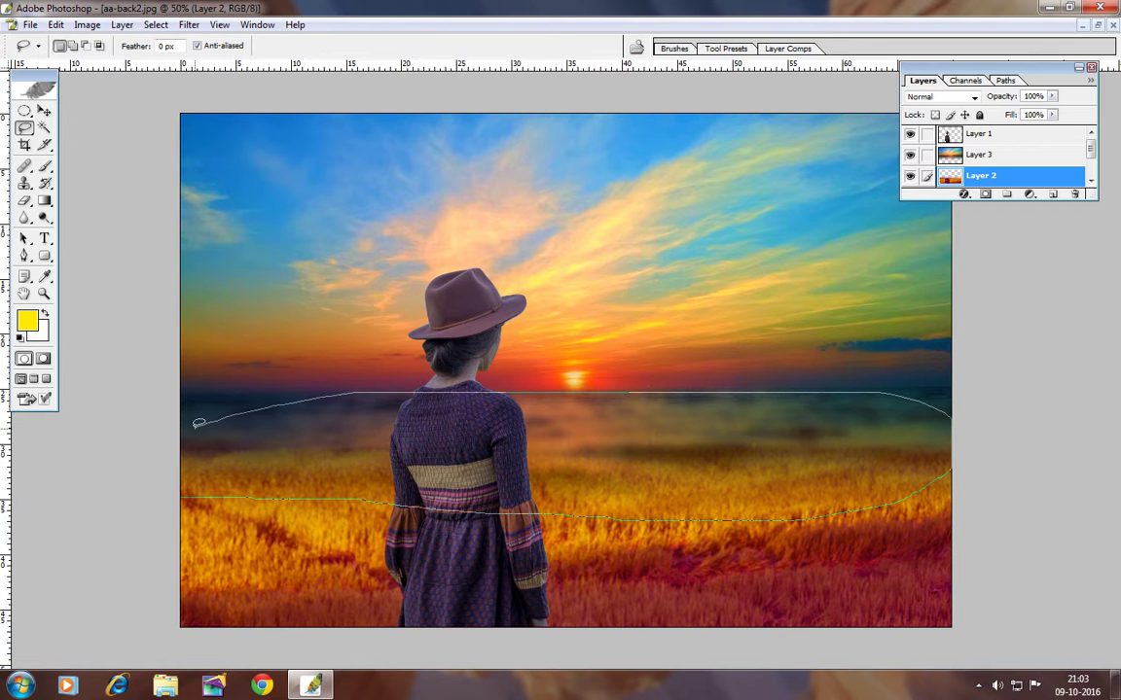
pyautogui.moveTo(198, 423); pyautogui.dragTo(182, 428)
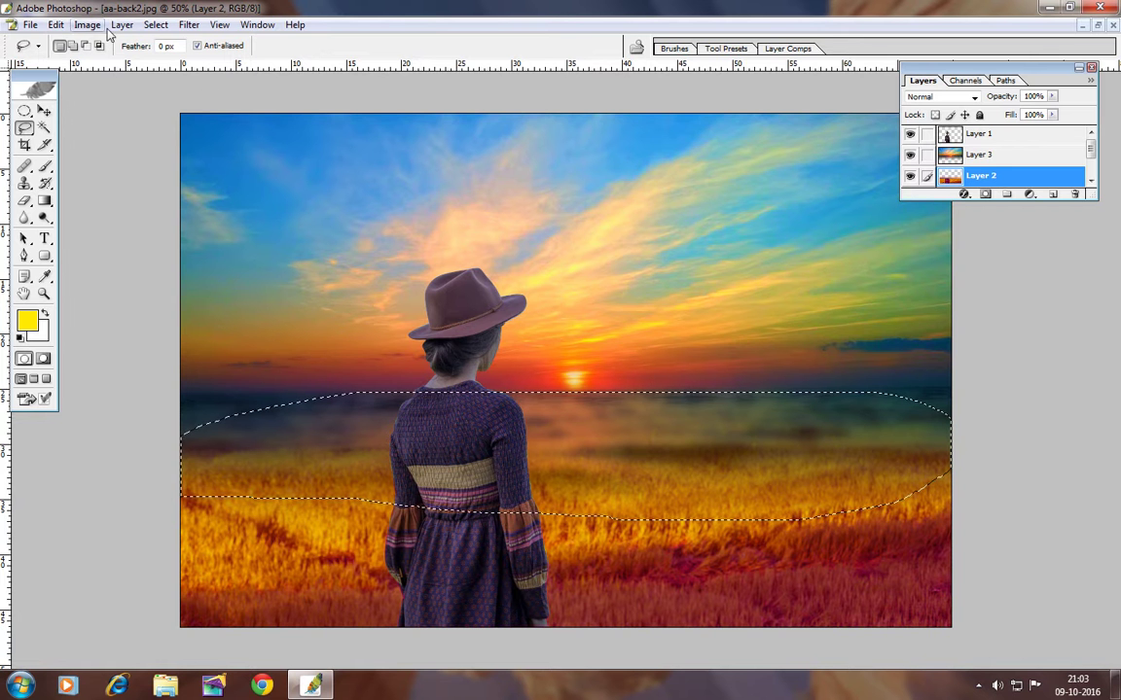
pyautogui.click(156, 25)
pyautogui.click(182, 141)
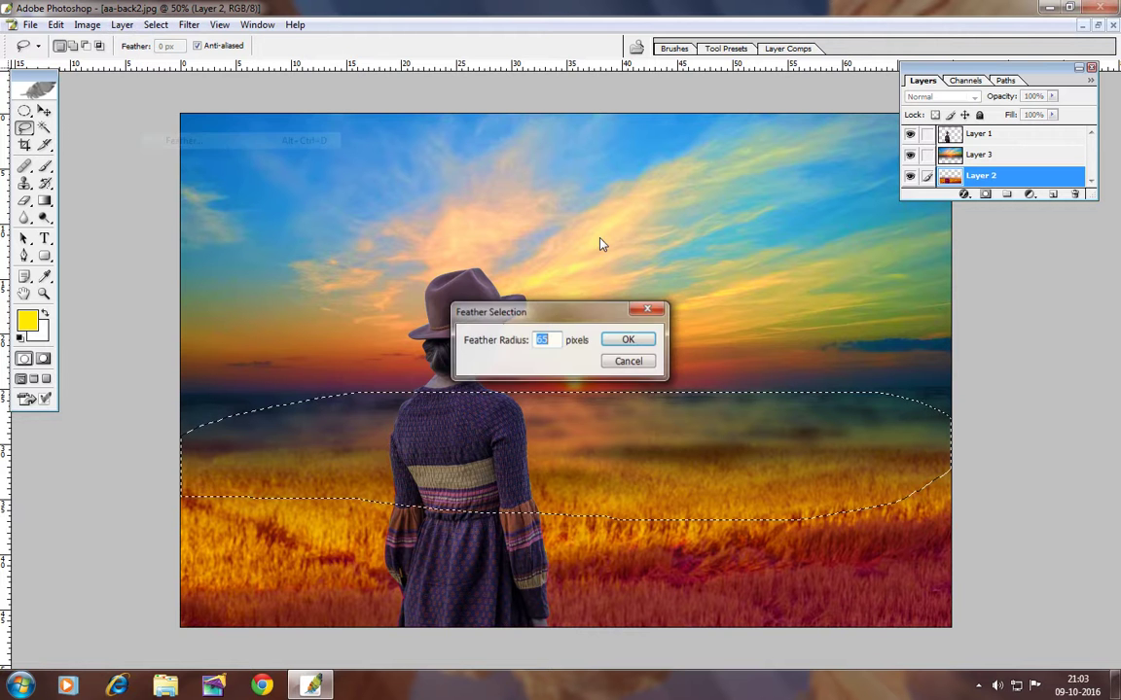
pyautogui.click(628, 340)
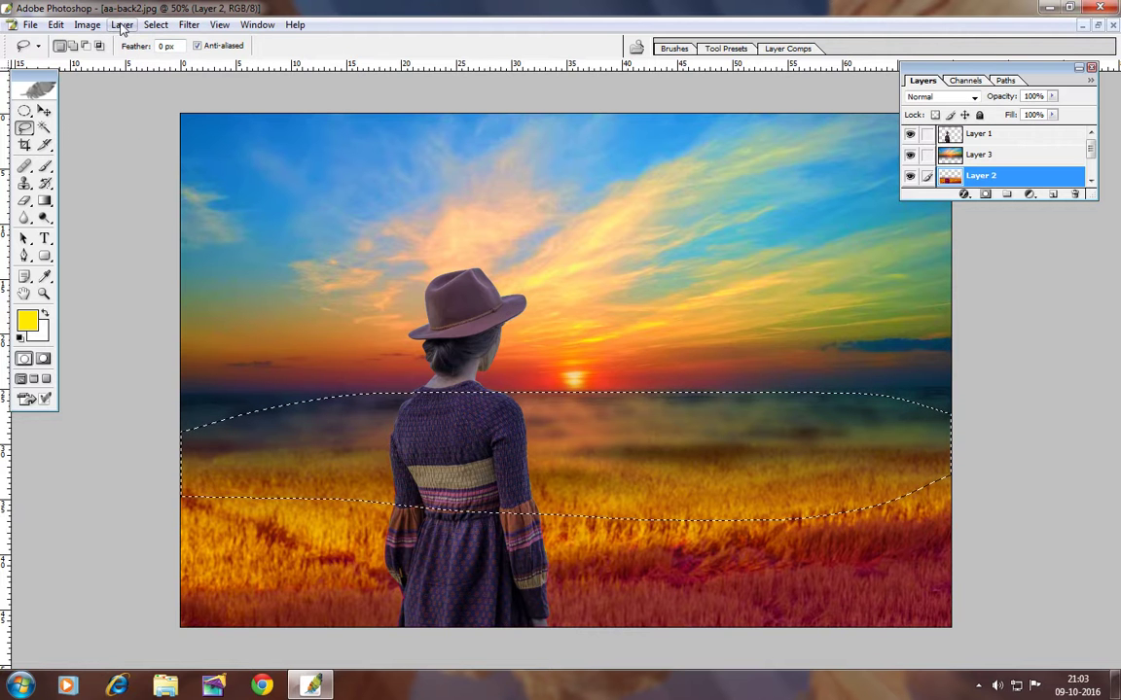
# Step: Apply a 26.4-pixel Gaussian Blur to the field band and deselect
pyautogui.click(189, 24)
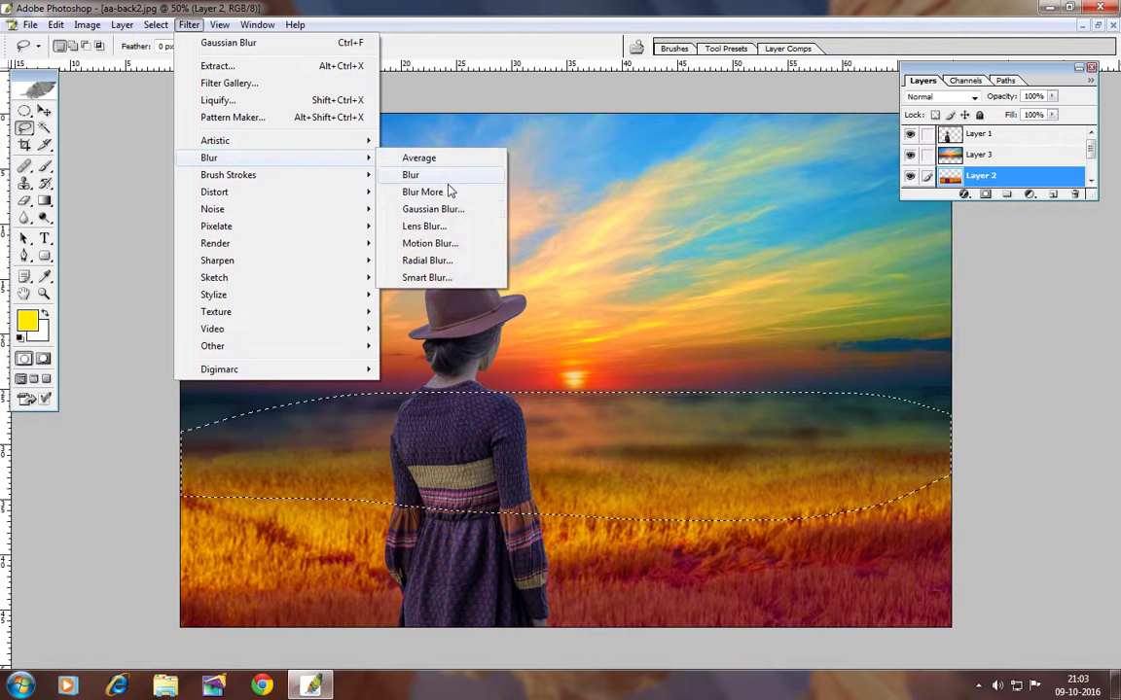
pyautogui.click(443, 209)
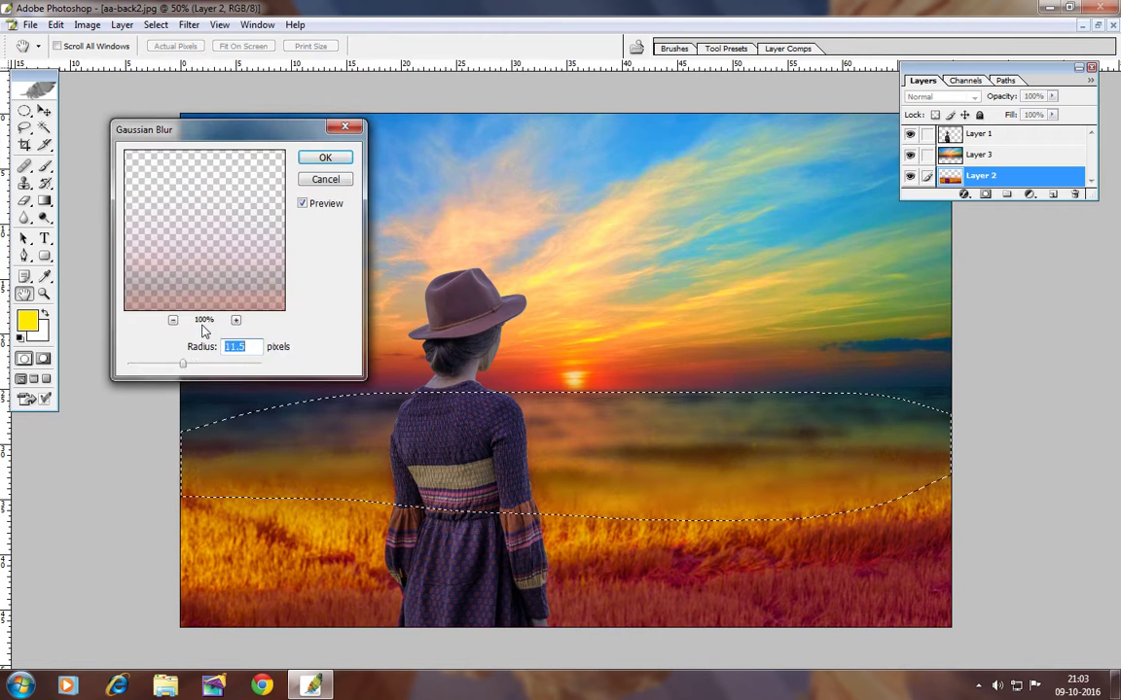
pyautogui.moveTo(183, 364); pyautogui.dragTo(194, 366)
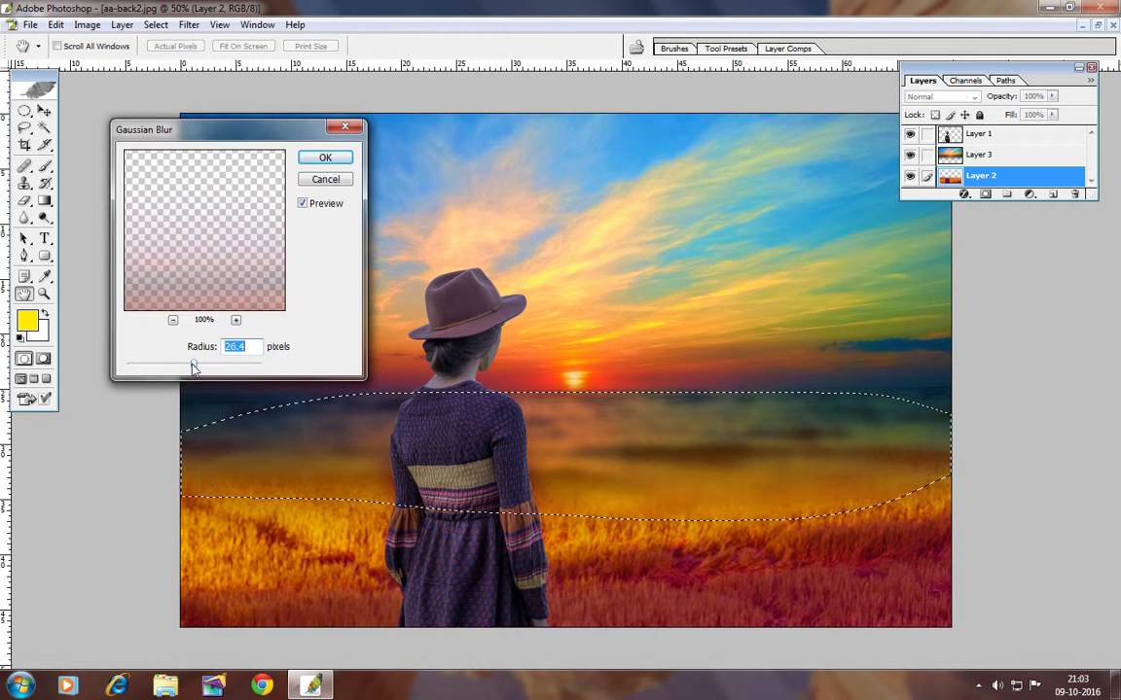
pyautogui.click(325, 157)
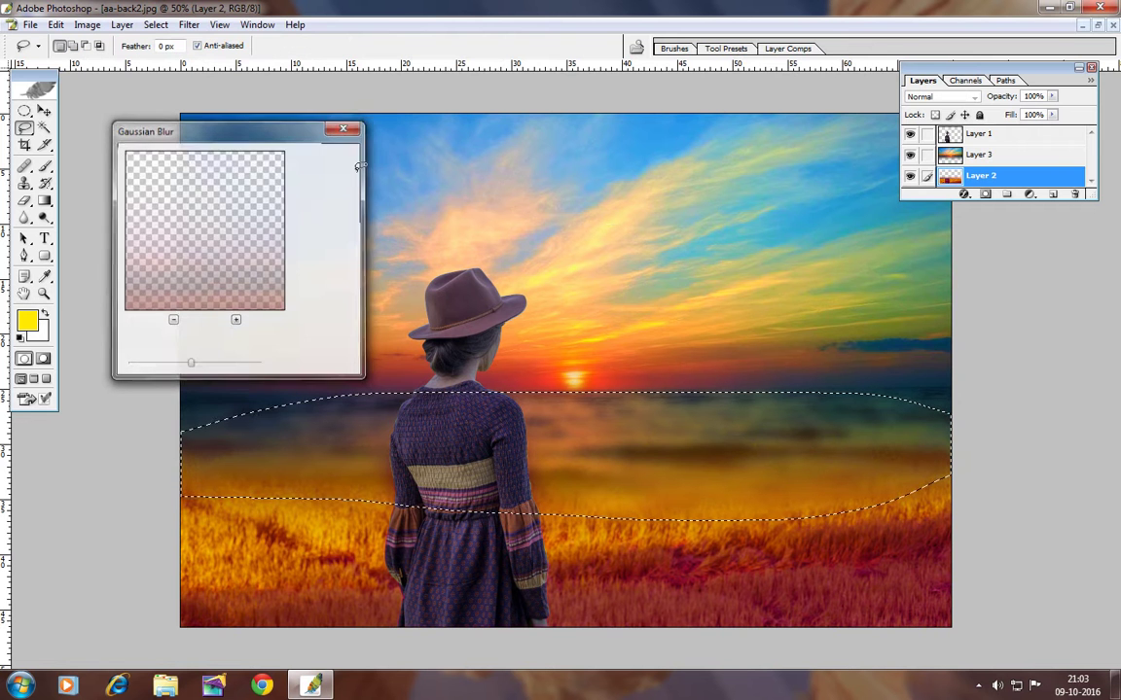
pyautogui.hotkey('ctrl', 'd')
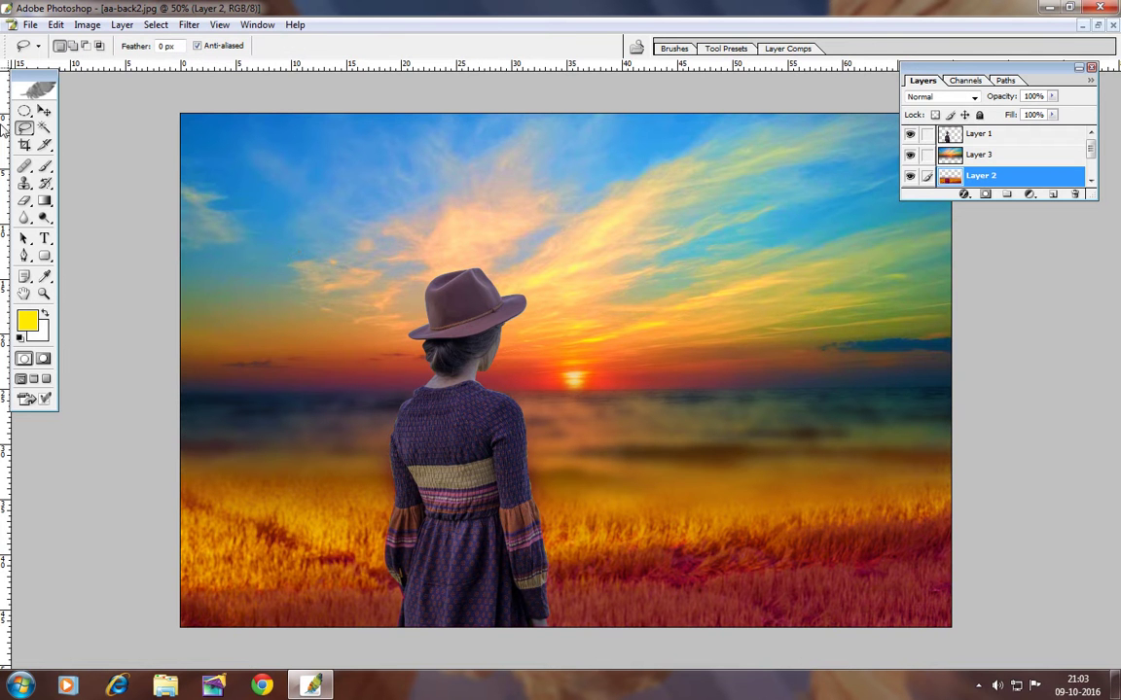
pyautogui.click(42, 113)
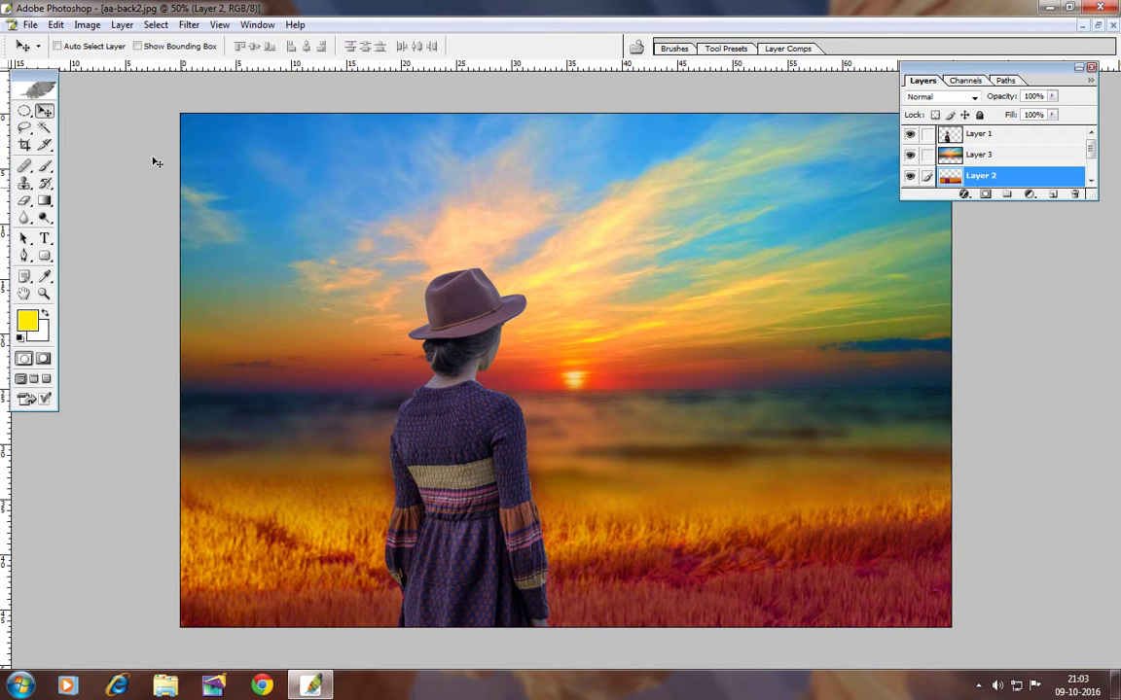
# Step: Lasso a large oval around the whole scene, discarding an initial sky selection
pyautogui.click(24, 127)
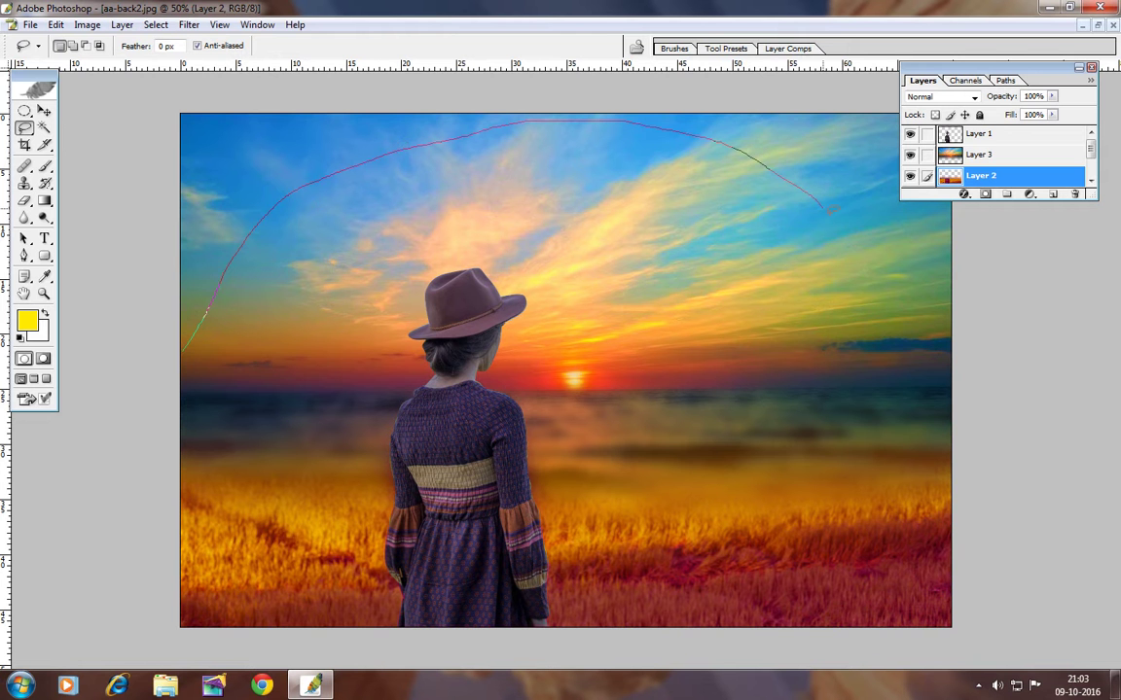
pyautogui.moveTo(924, 387); pyautogui.dragTo(919, 401)
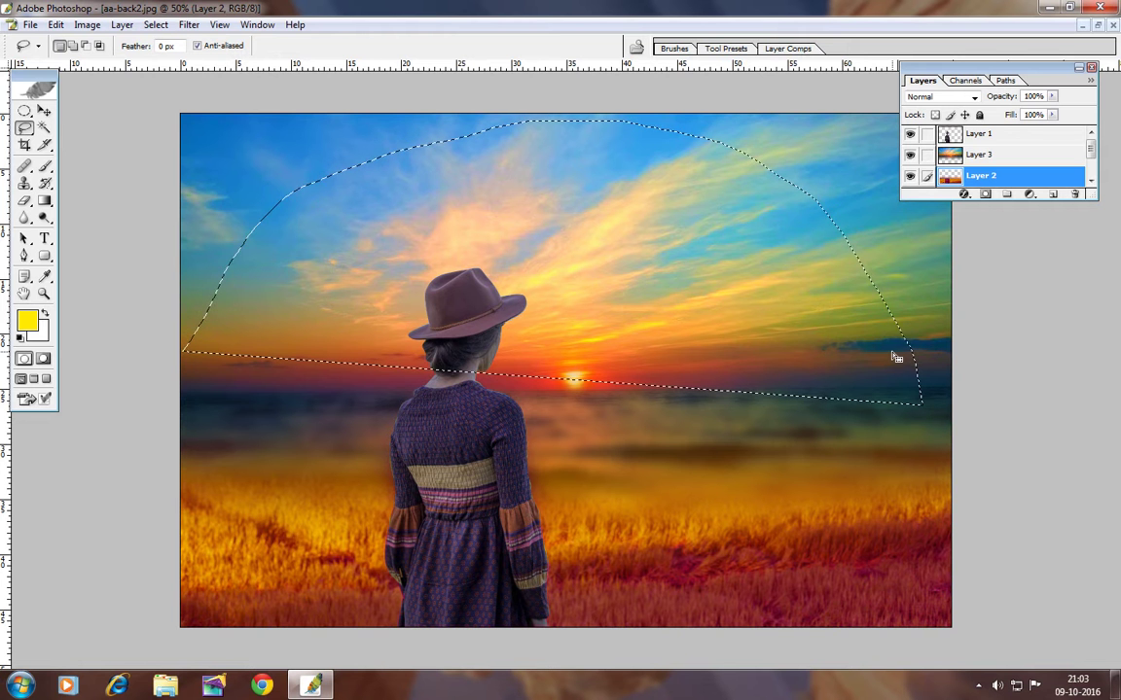
pyautogui.hotkey('ctrl', 'd')
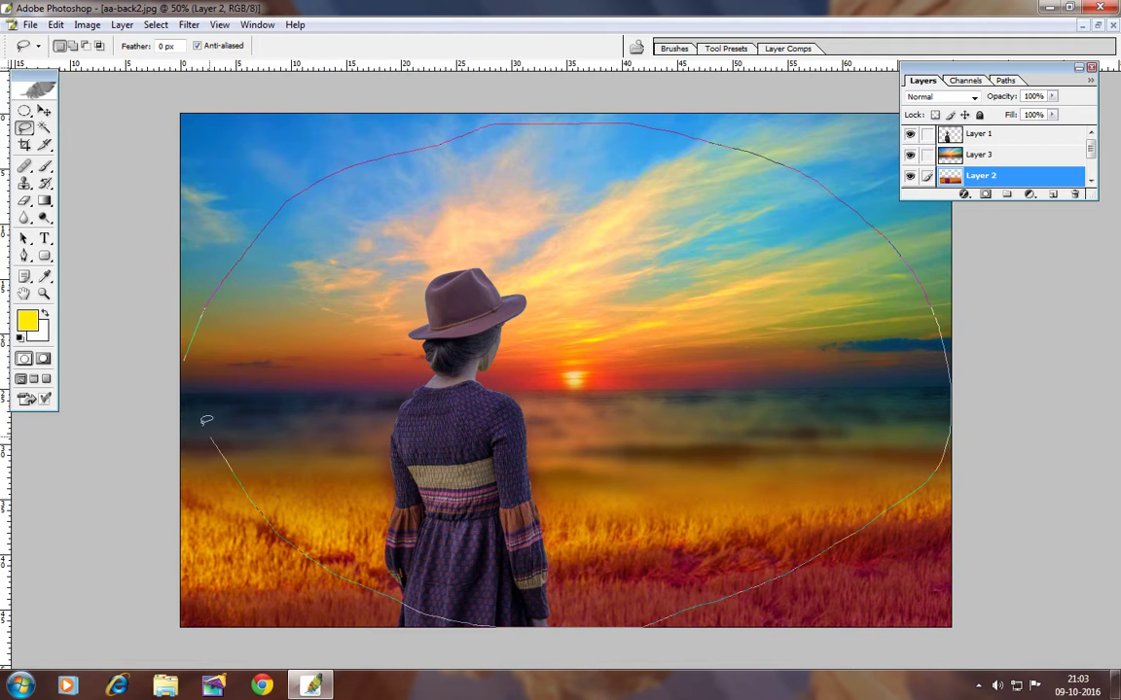
pyautogui.moveTo(185, 358); pyautogui.dragTo(186, 356)
# Step: Feather the oval selection by 150 pixels and invert it
pyautogui.click(154, 24)
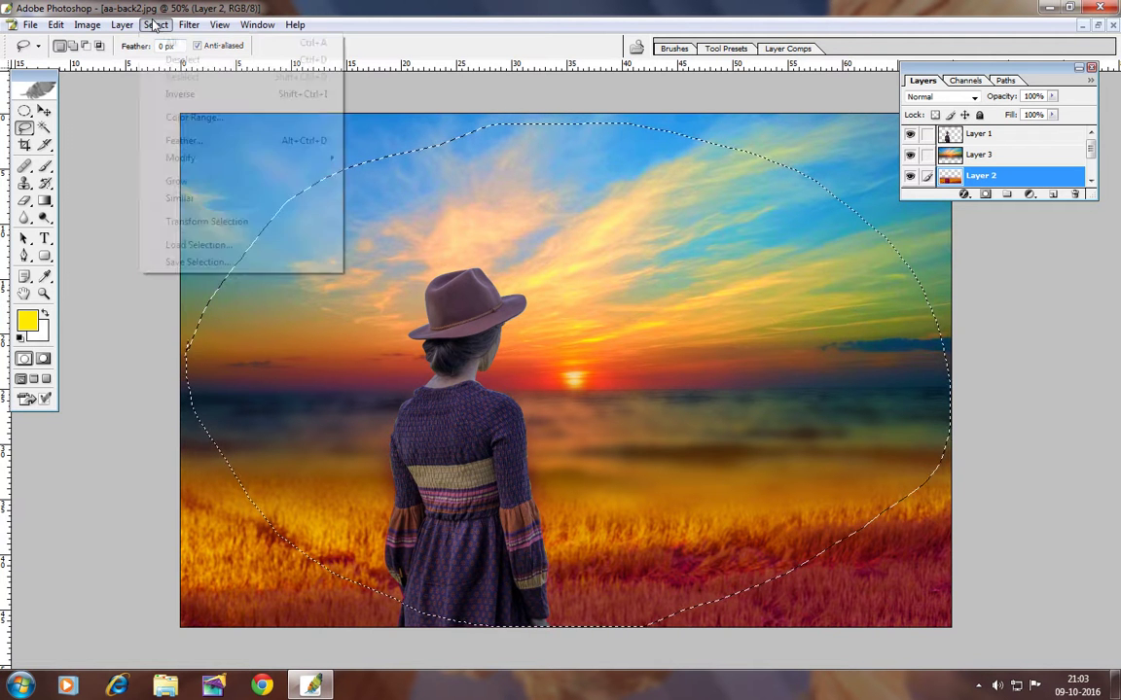
pyautogui.click(189, 140)
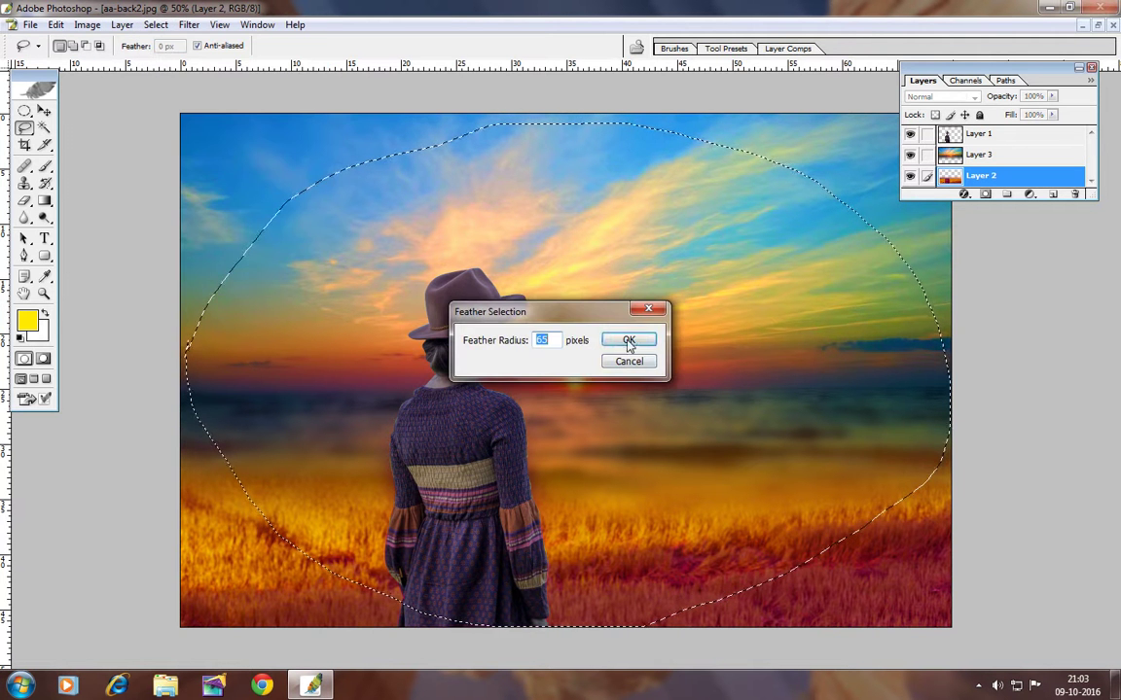
pyautogui.write('1')
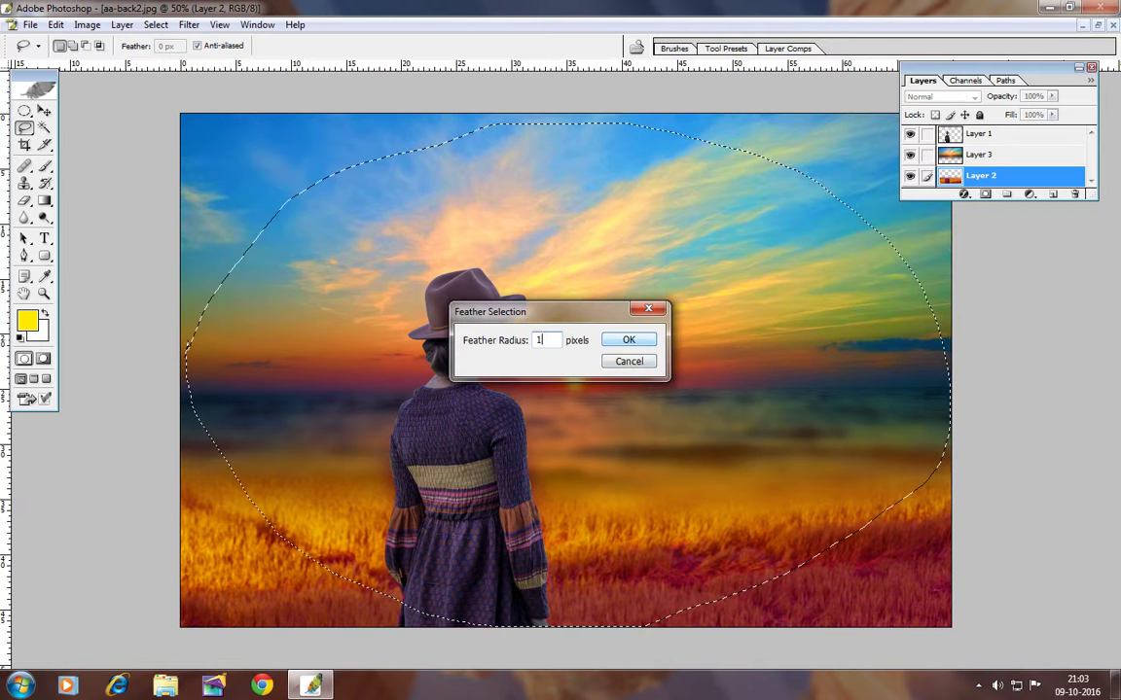
pyautogui.write('50')
pyautogui.click(634, 340)
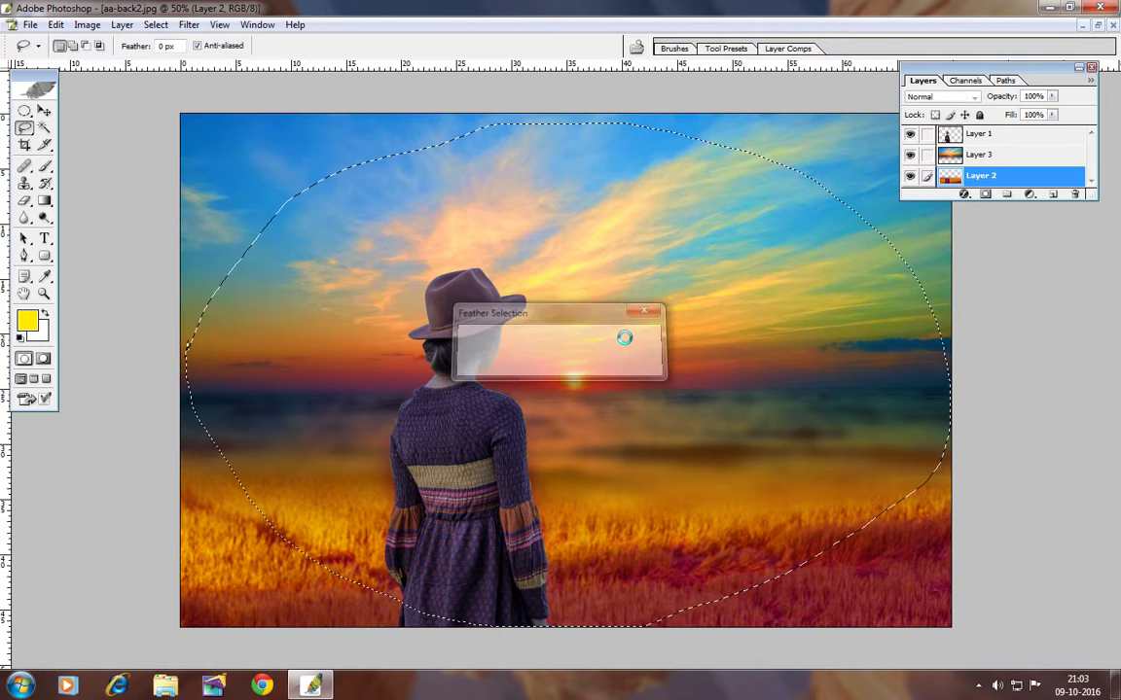
pyautogui.click(87, 25)
pyautogui.moveTo(122, 24)
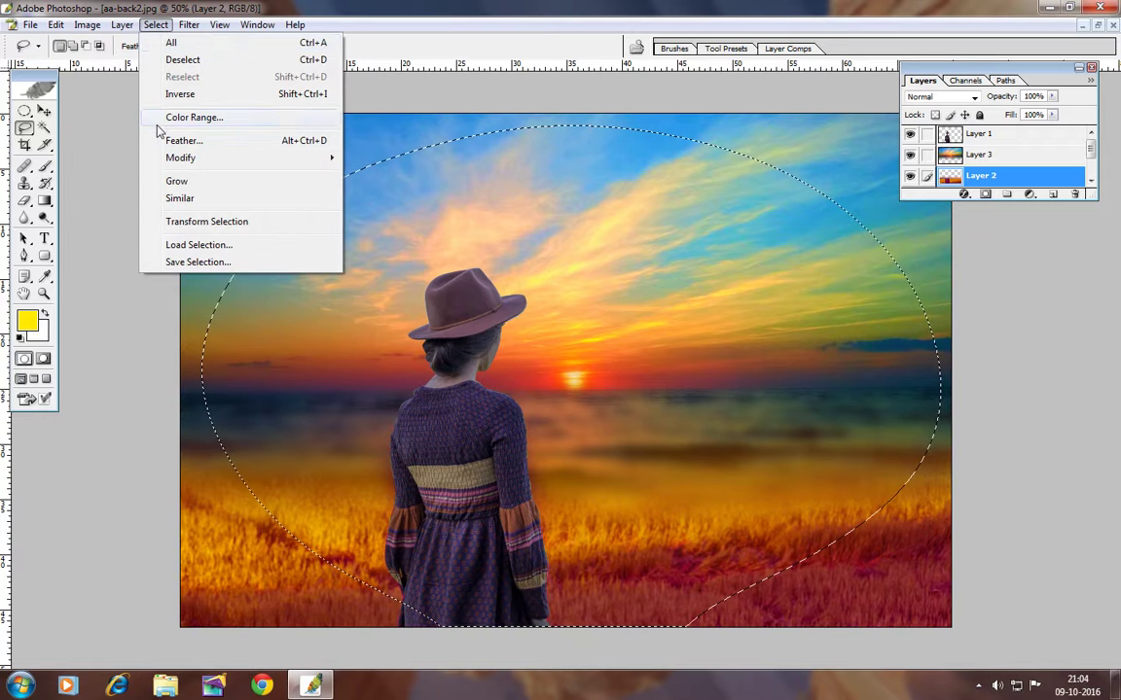
pyautogui.click(175, 95)
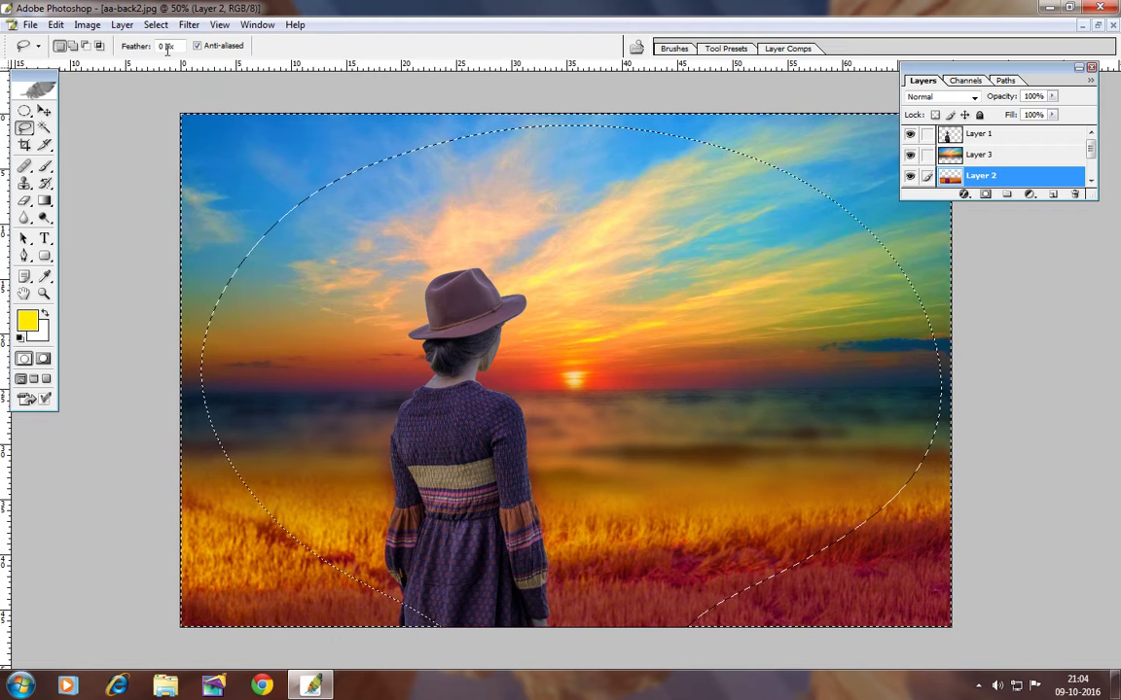
pyautogui.click(122, 25)
pyautogui.moveTo(142, 43)
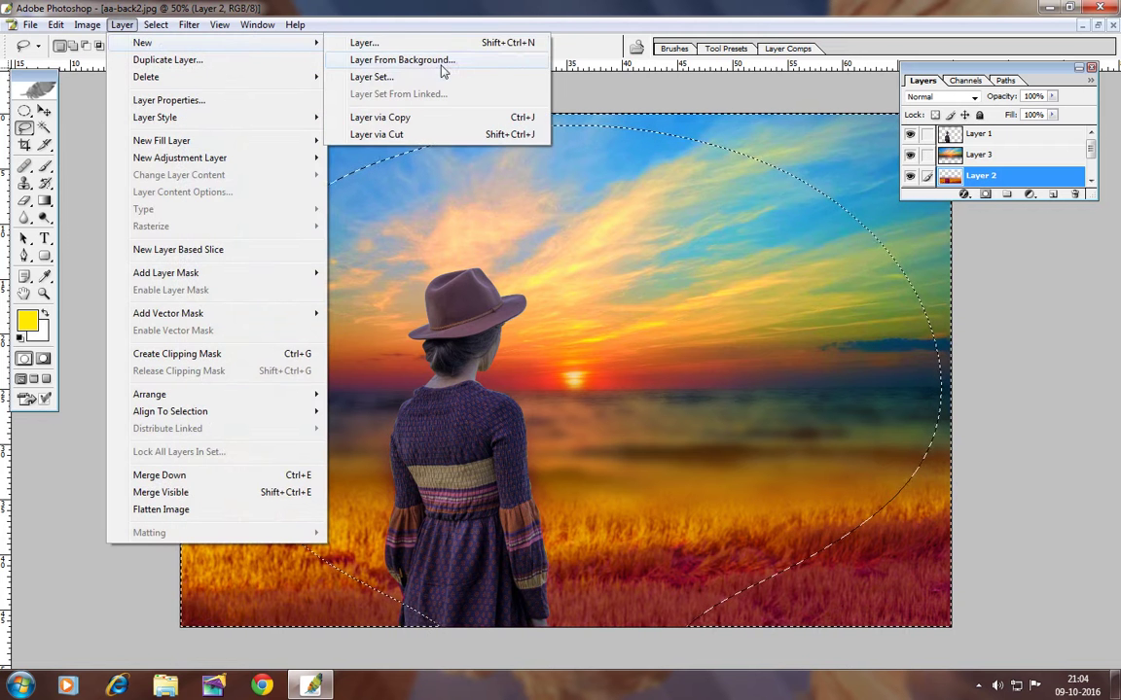
# Step: Create Layer 4 and set the foreground colour to dark red
pyautogui.click(379, 45)
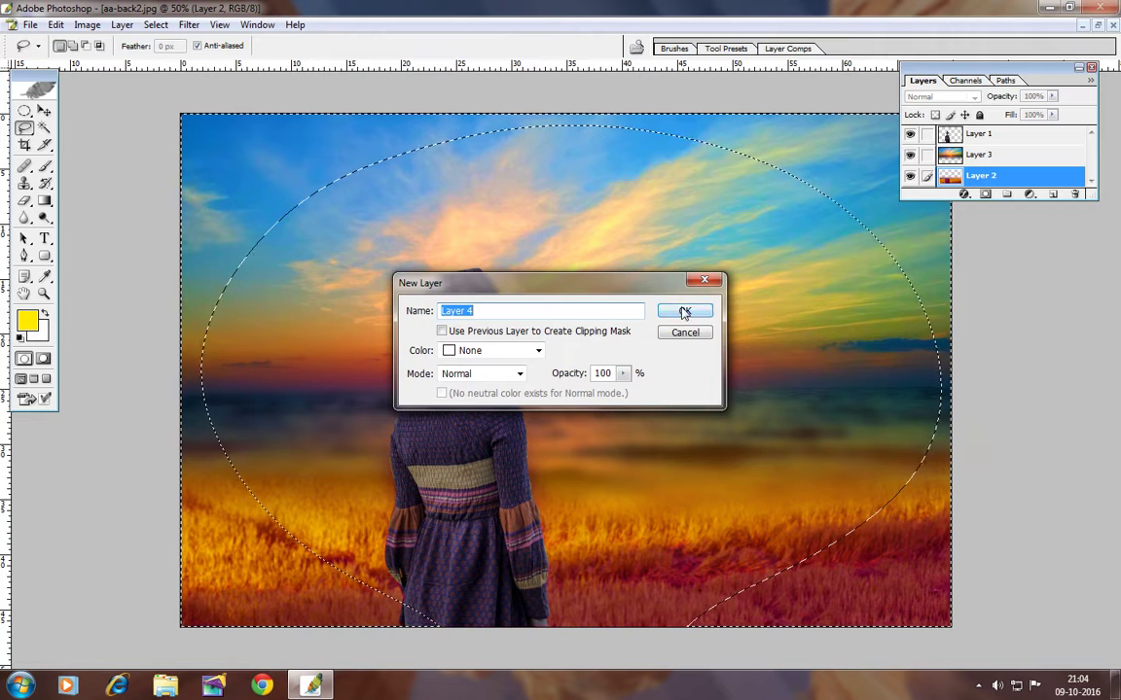
pyautogui.click(684, 312)
pyautogui.click(28, 324)
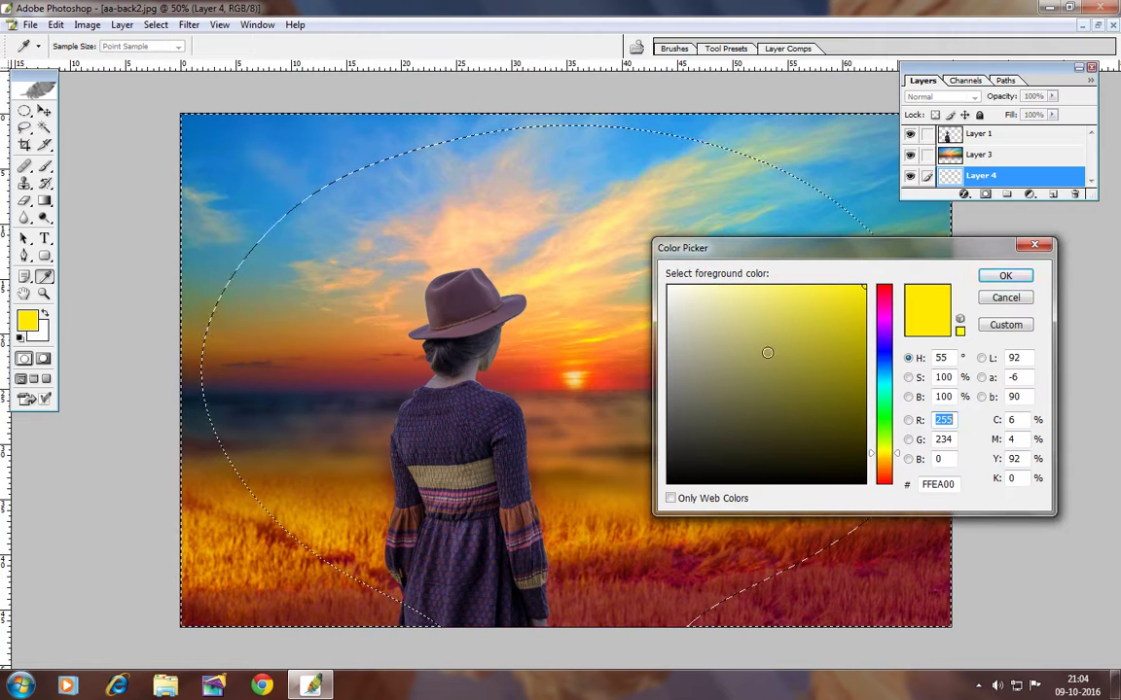
pyautogui.click(218, 167)
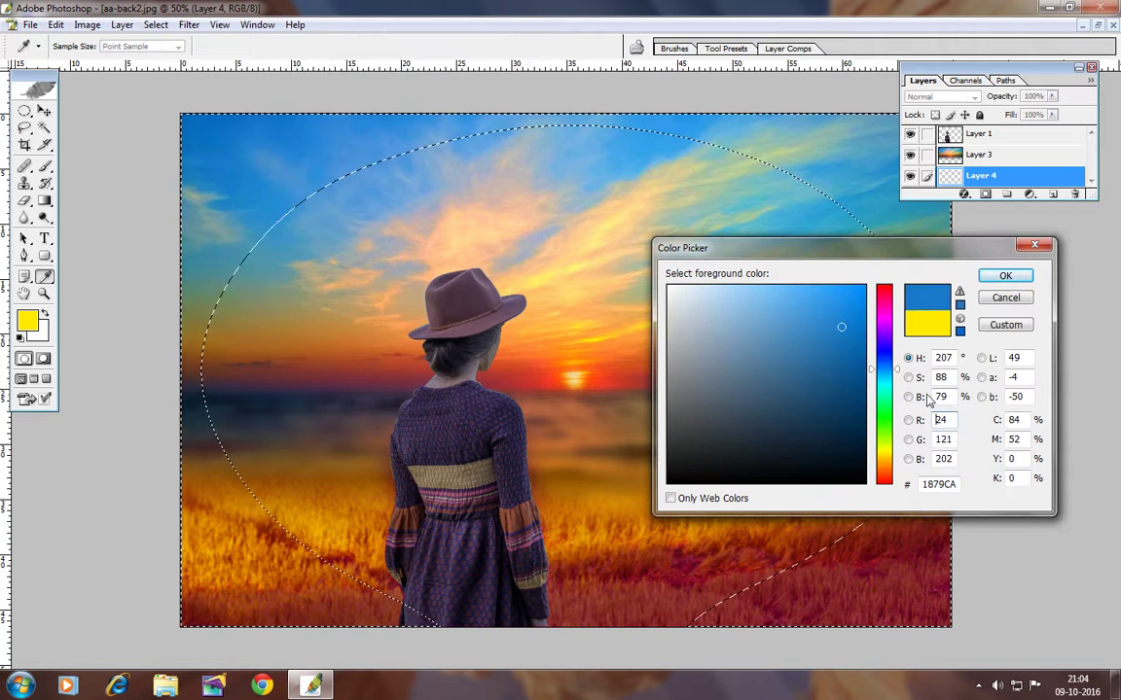
pyautogui.moveTo(888, 456); pyautogui.dragTo(891, 483)
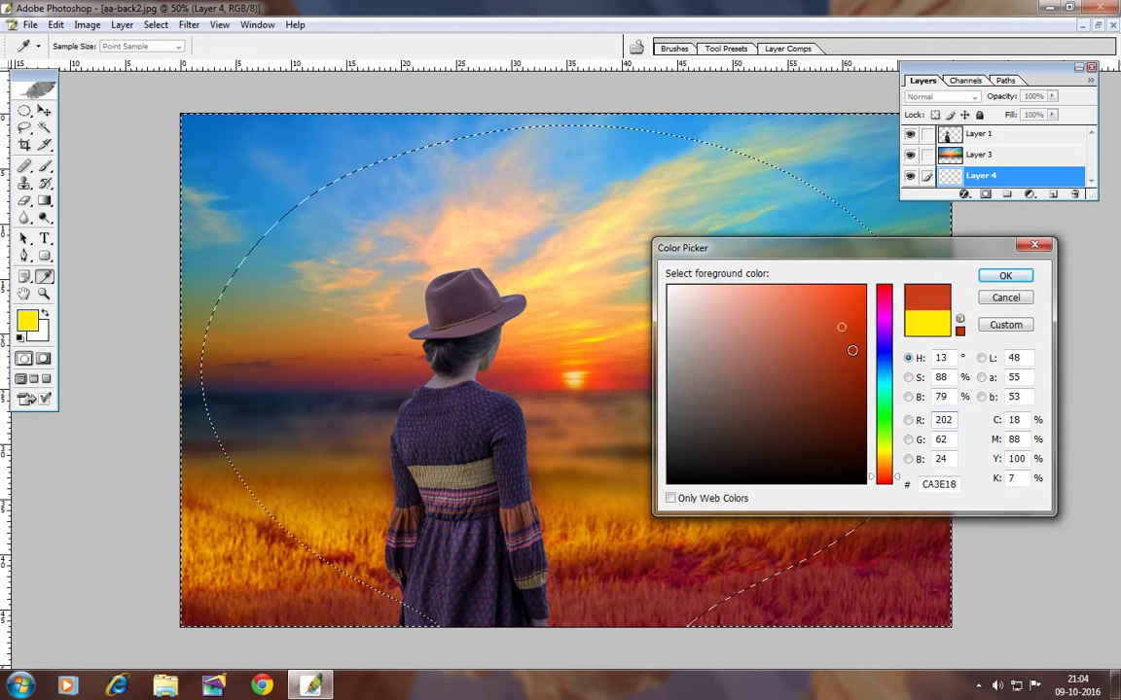
pyautogui.click(855, 383)
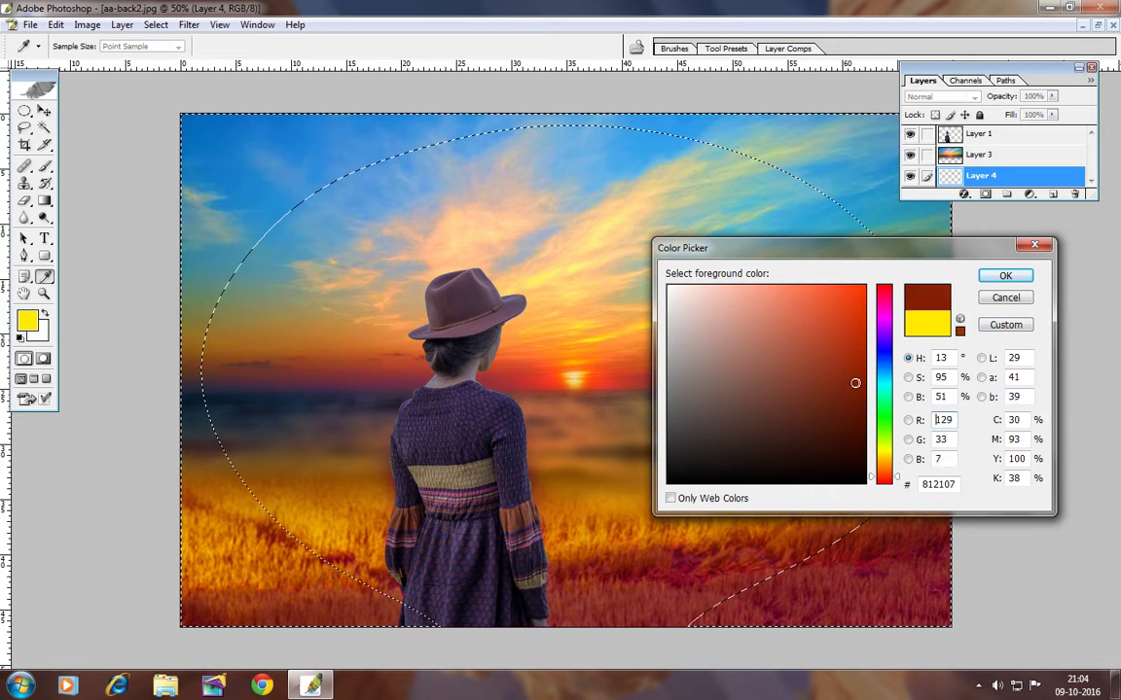
pyautogui.click(1023, 278)
# Step: Fill the inverted oval selection with the dark red foreground colour
pyautogui.click(57, 25)
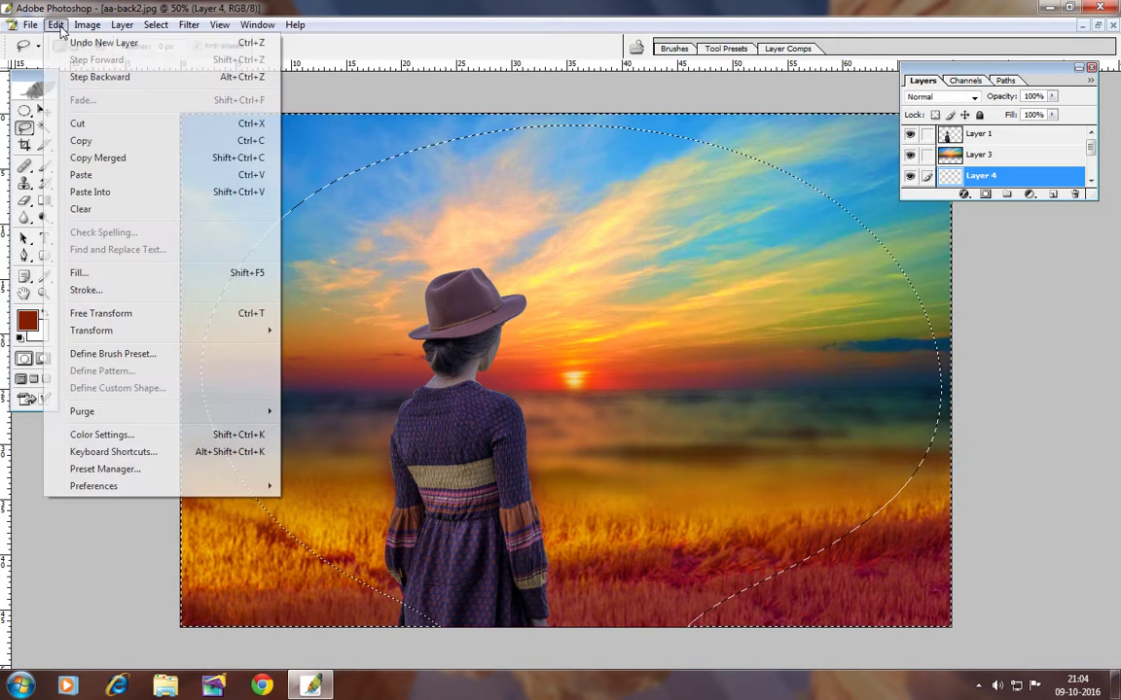
pyautogui.click(126, 273)
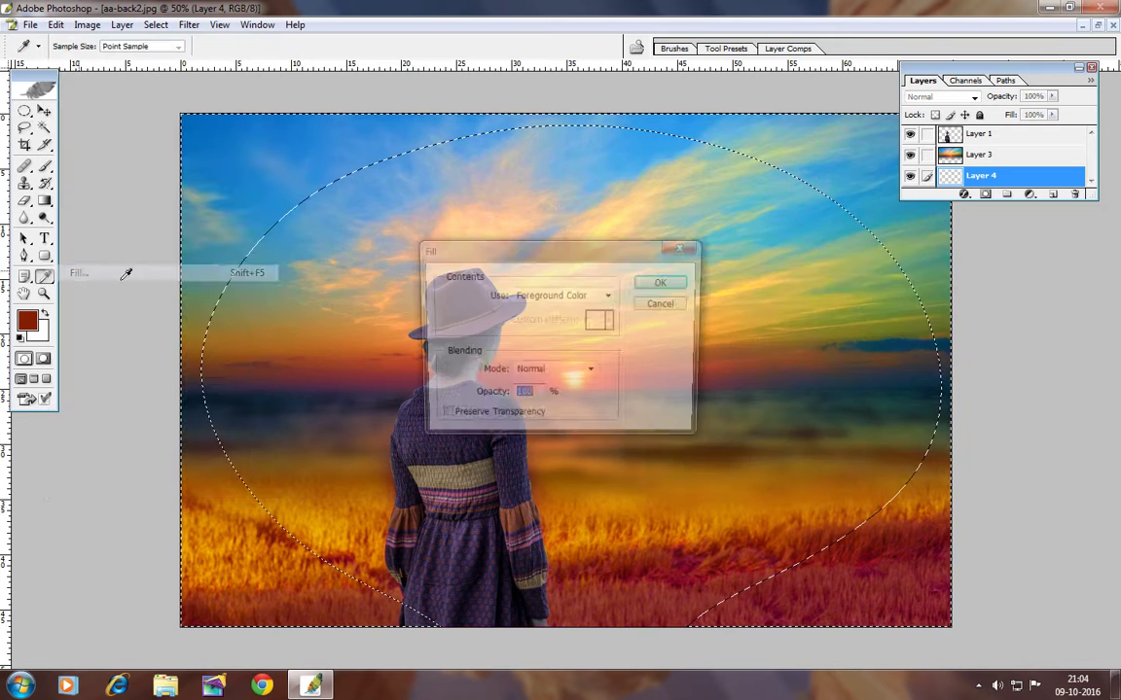
pyautogui.click(659, 282)
pyautogui.press('l')
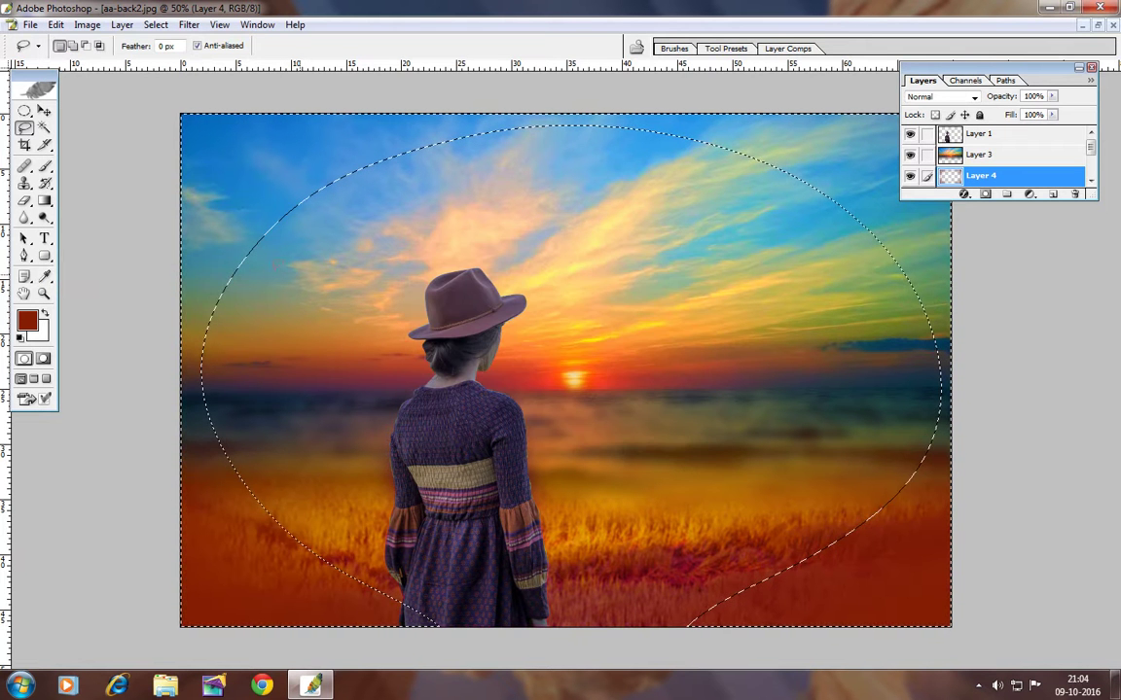
pyautogui.click(44, 111)
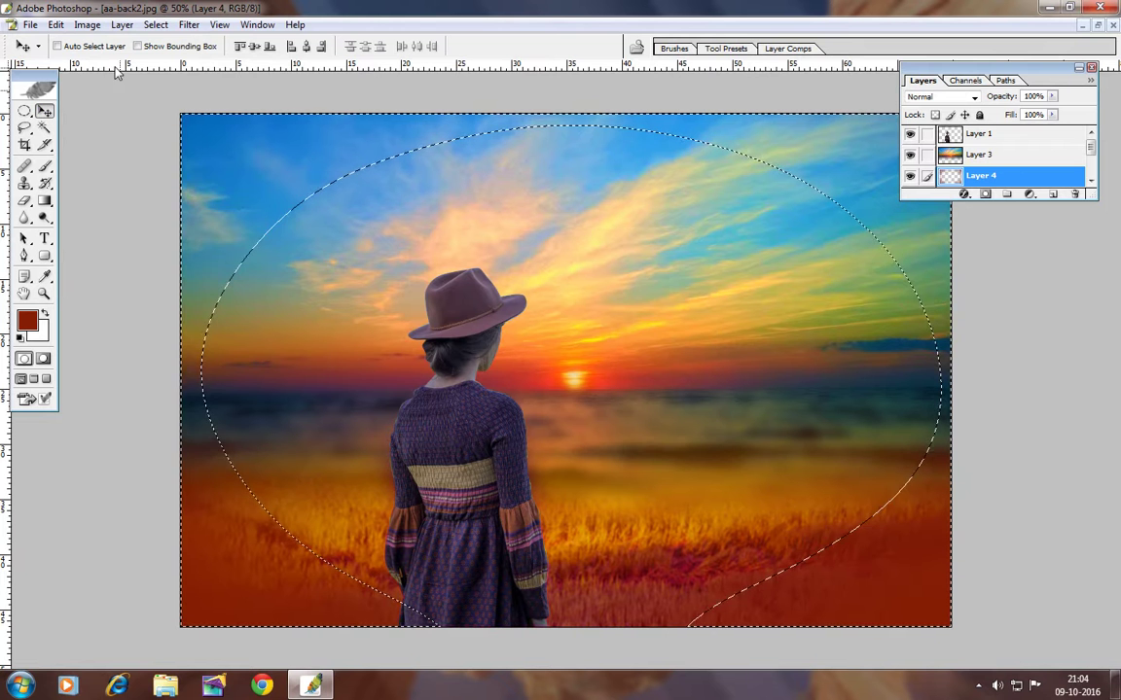
pyautogui.click(156, 24)
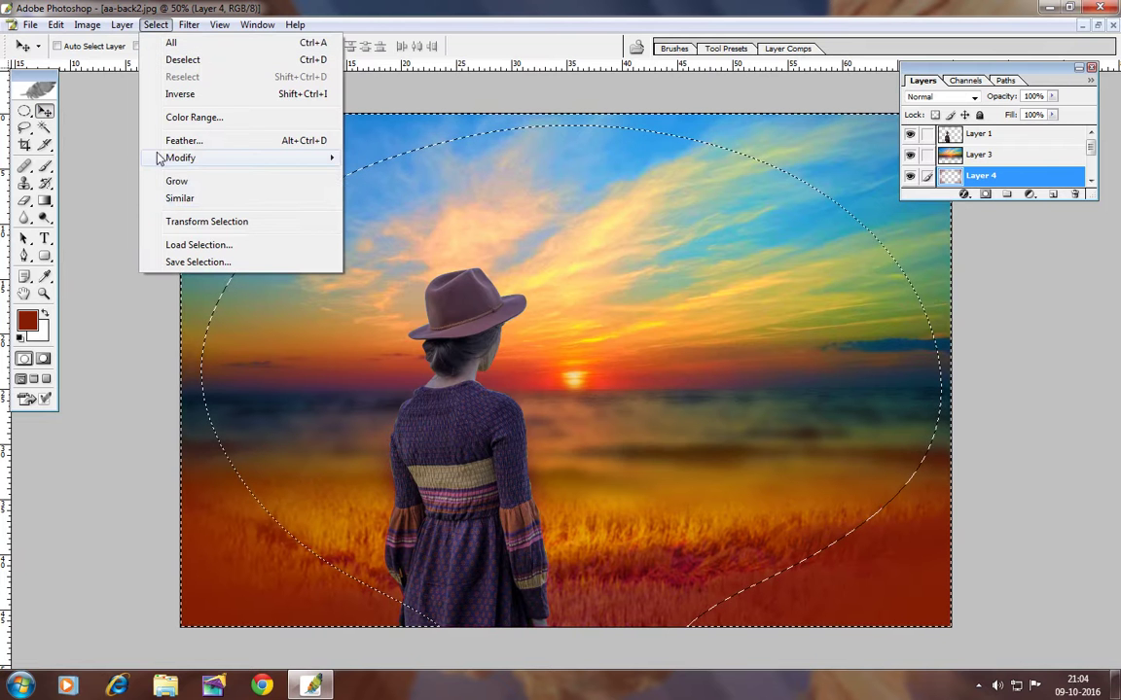
# Step: Deselect and move Layer 4 above Layer 3 in the layer stack
pyautogui.click(252, 60)
pyautogui.moveTo(989, 176); pyautogui.dragTo(1012, 162)
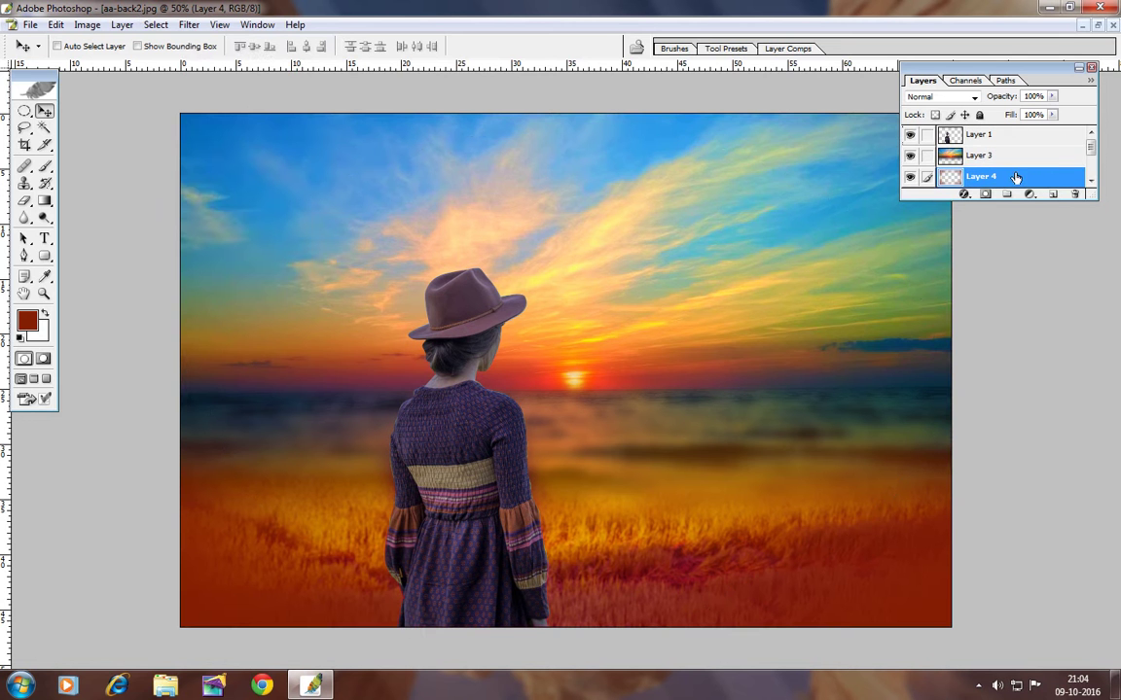
pyautogui.moveTo(1016, 178); pyautogui.dragTo(1017, 129)
pyautogui.moveTo(1024, 177); pyautogui.dragTo(1019, 146)
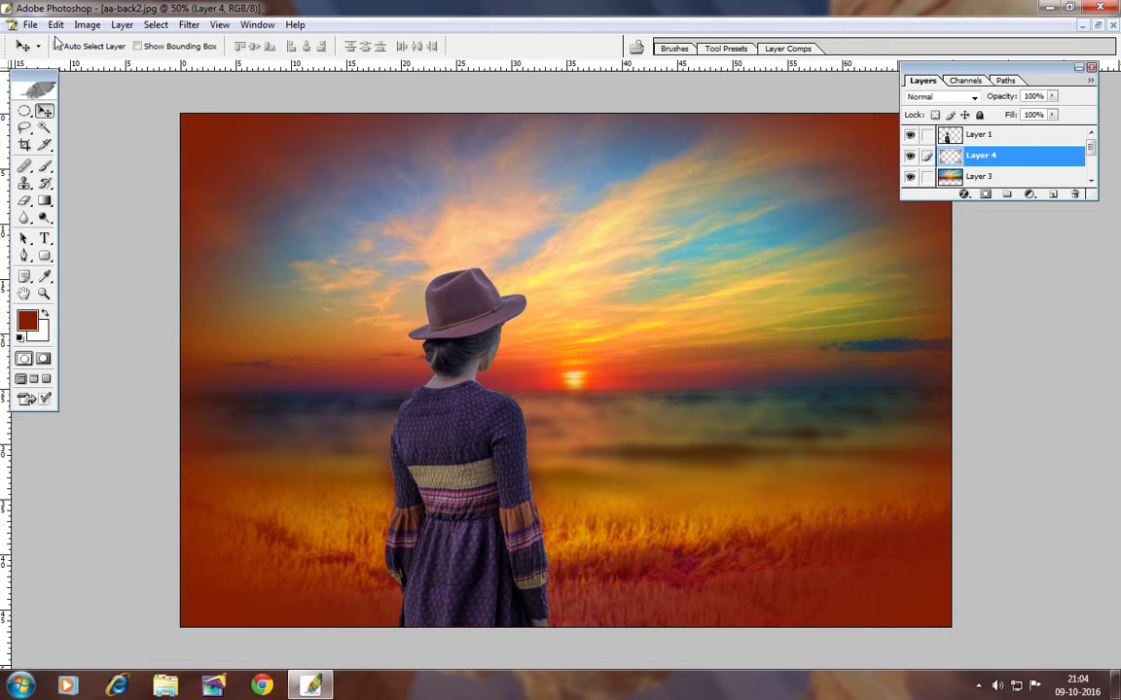
# Step: Darken Layer 4 with Brightness/Contrast at brightness -100 and contrast -9
pyautogui.click(86, 25)
pyautogui.moveTo(122, 66)
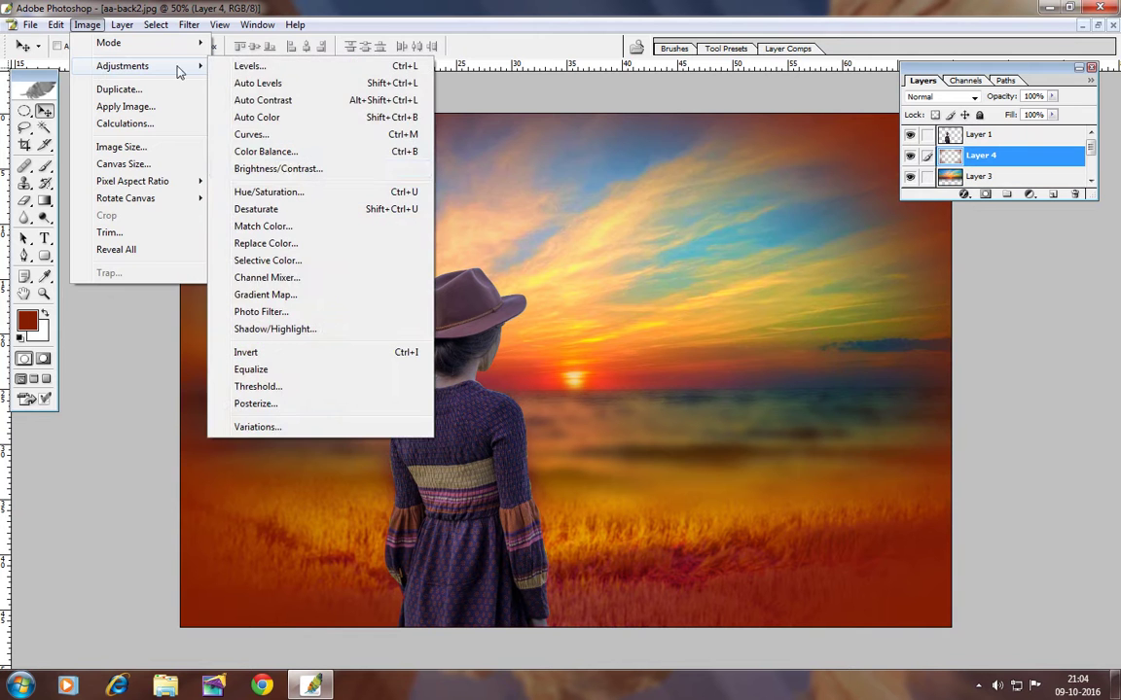
pyautogui.click(287, 170)
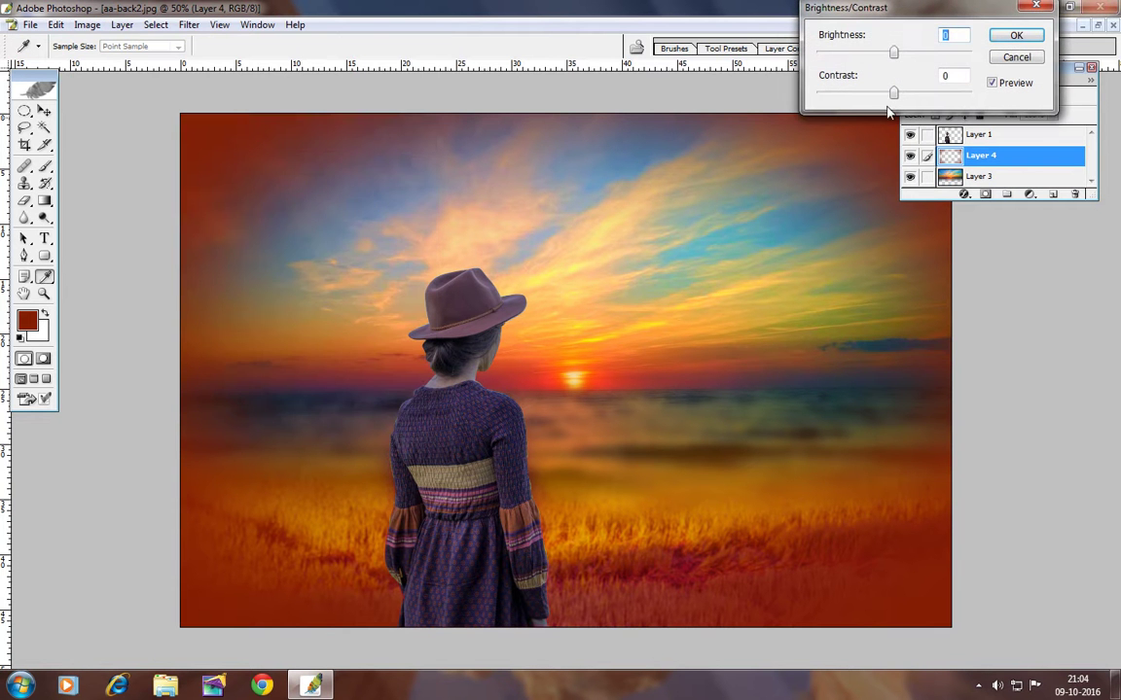
pyautogui.moveTo(897, 57)
pyautogui.mouseDown()
pyautogui.moveTo(922, 50)
pyautogui.moveTo(861, 49)
pyautogui.mouseUp()
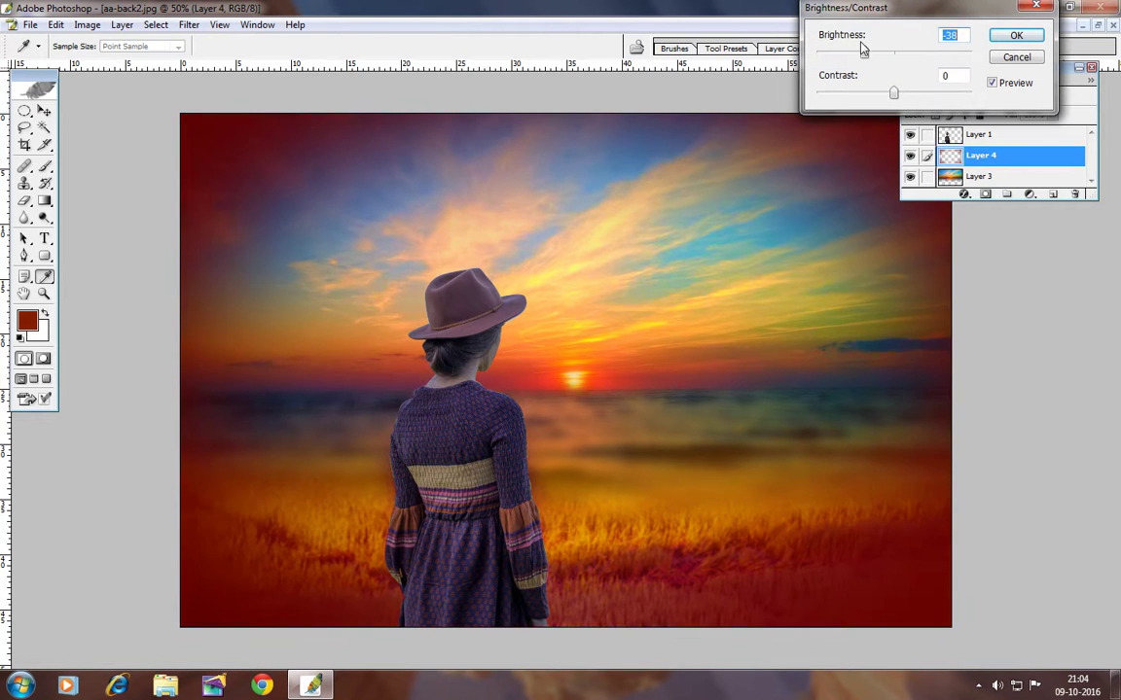
pyautogui.click(887, 94)
pyautogui.click(1012, 36)
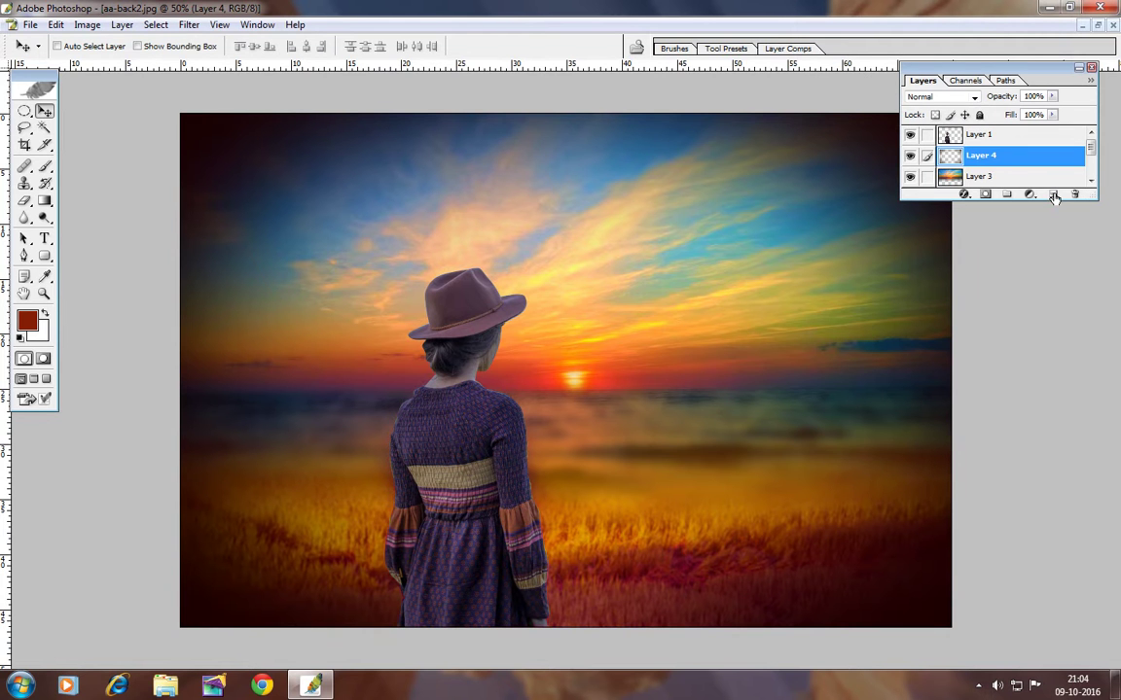
# Step: Add a new empty Layer 5 above Layer 4 via Layer > New > Layer
pyautogui.click(155, 24)
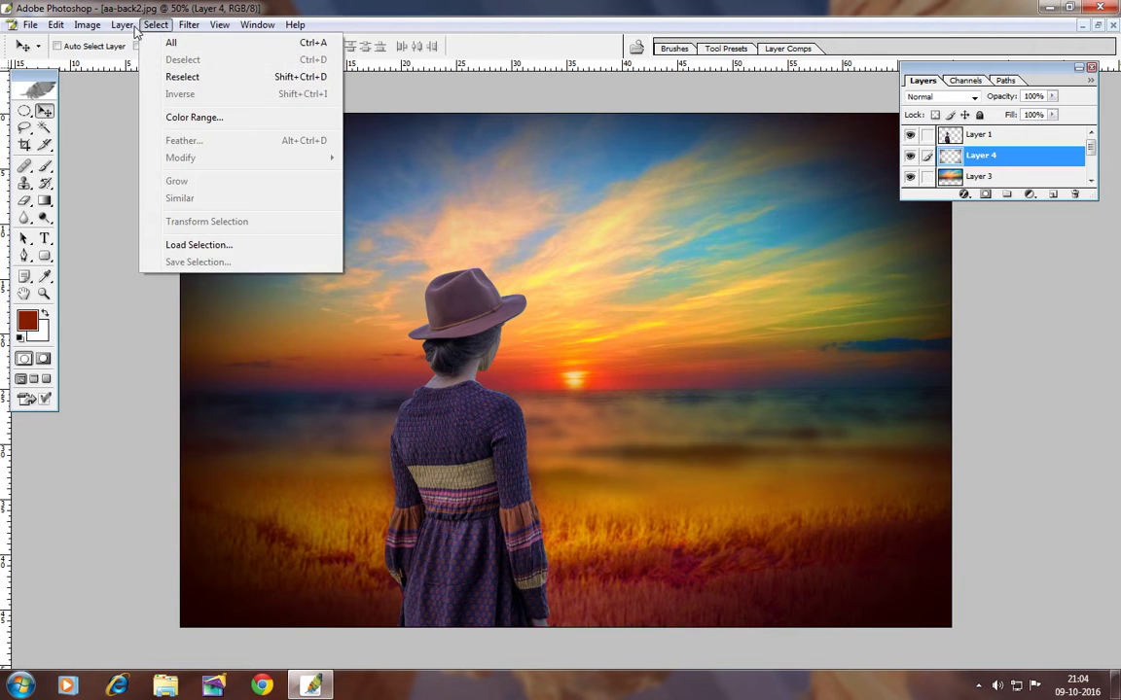
pyautogui.click(362, 43)
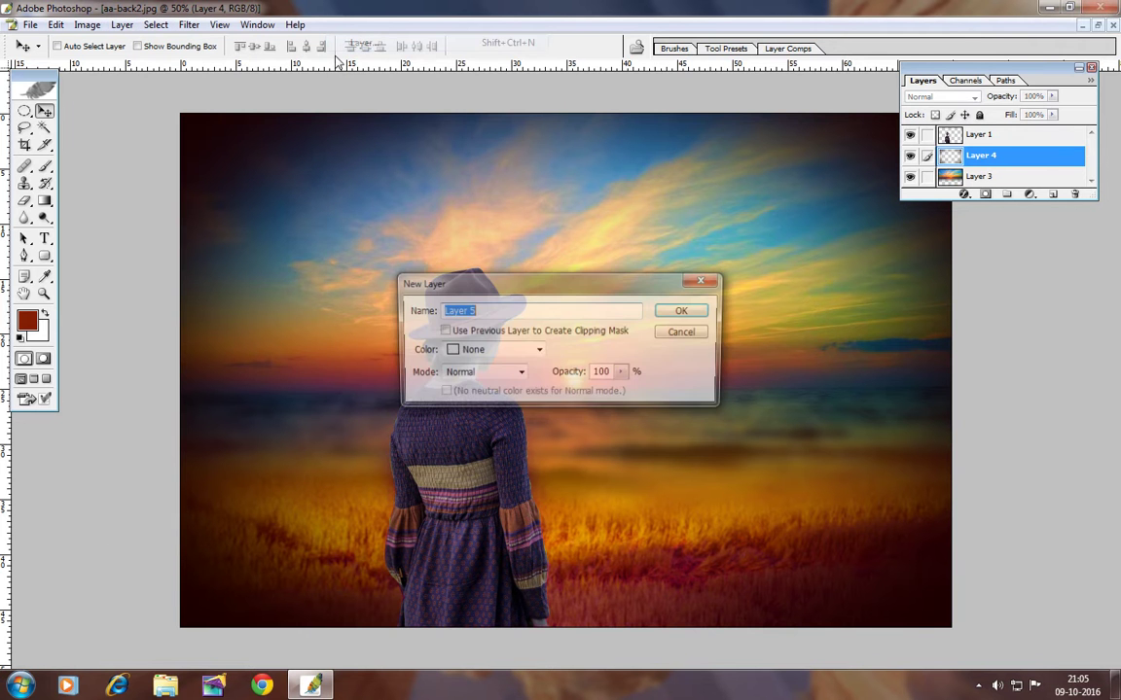
pyautogui.click(684, 311)
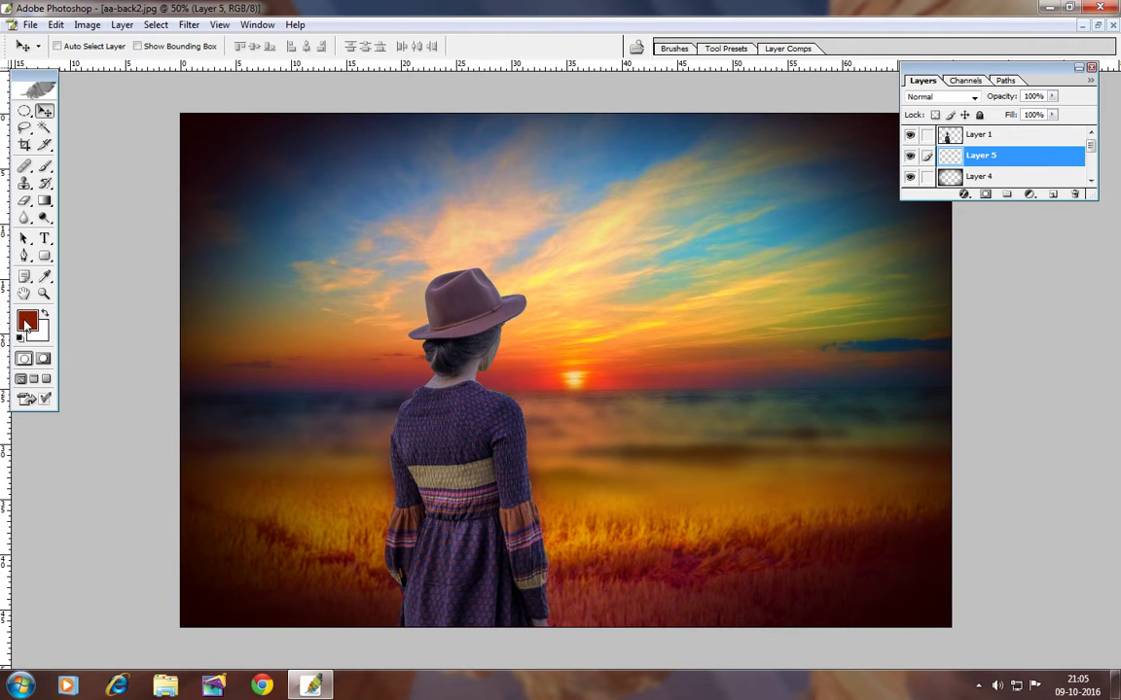
# Step: Set the foreground colour to bright golden yellow FFD800 in the Color Picker
pyautogui.click(30, 327)
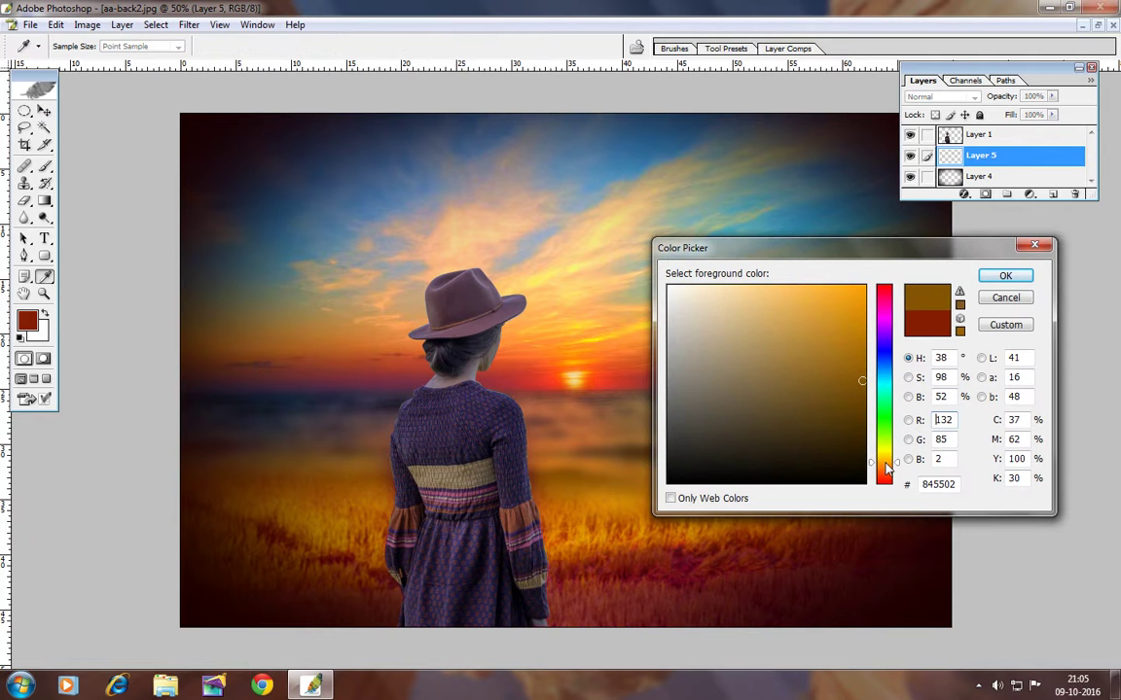
pyautogui.moveTo(879, 448); pyautogui.dragTo(883, 459)
pyautogui.moveTo(845, 351); pyautogui.dragTo(871, 283)
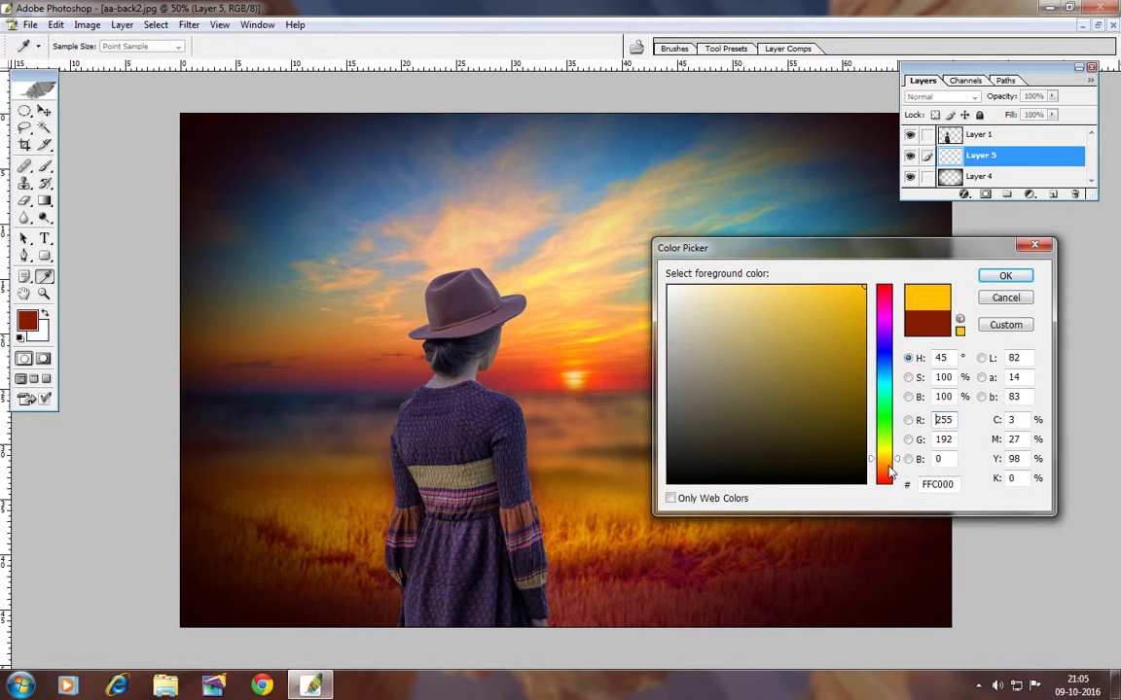
pyautogui.moveTo(897, 461); pyautogui.dragTo(895, 456)
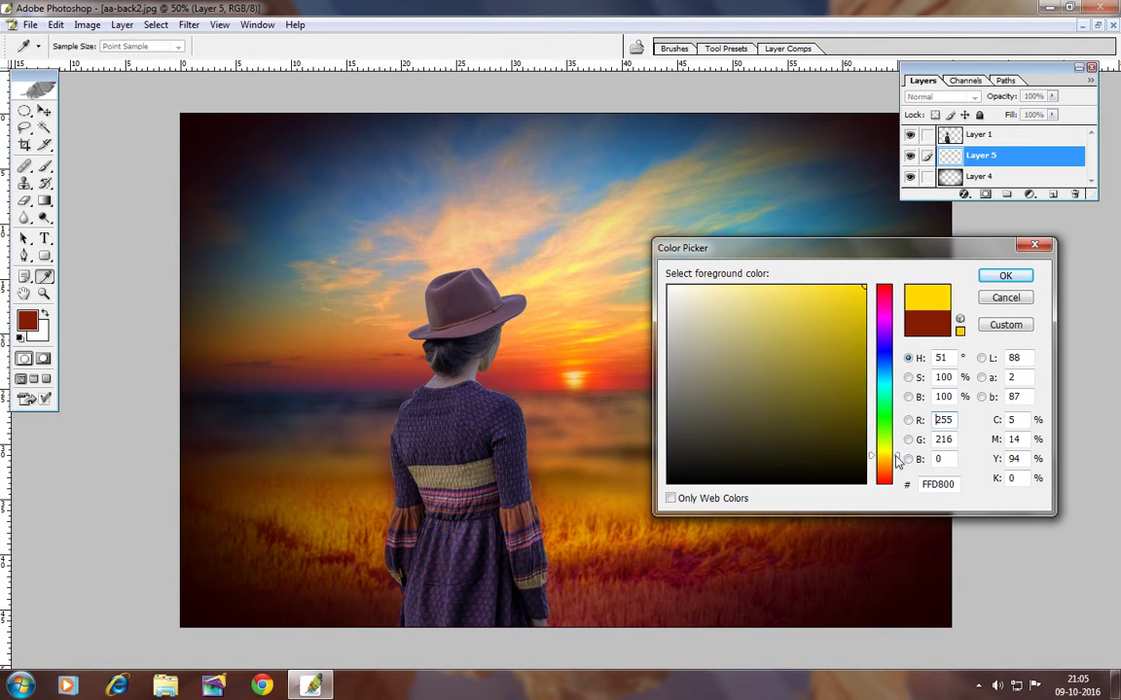
pyautogui.click(1002, 277)
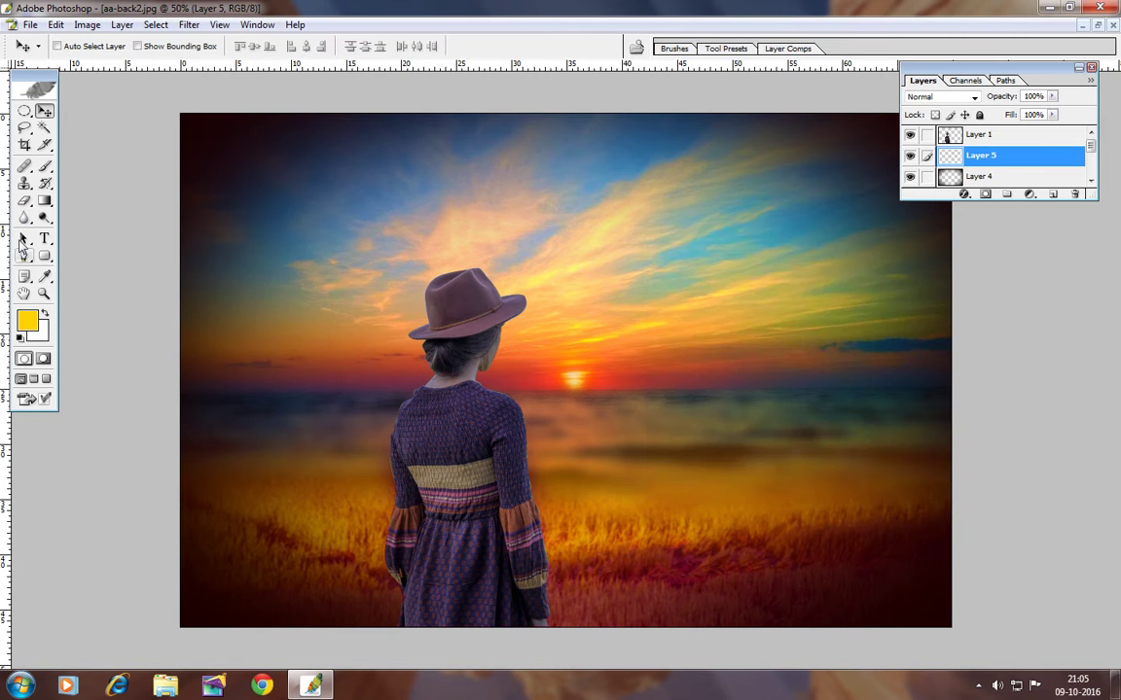
# Step: Choose a soft 322 px brush at 0% hardness, undoing a stray yellow dab
pyautogui.click(44, 167)
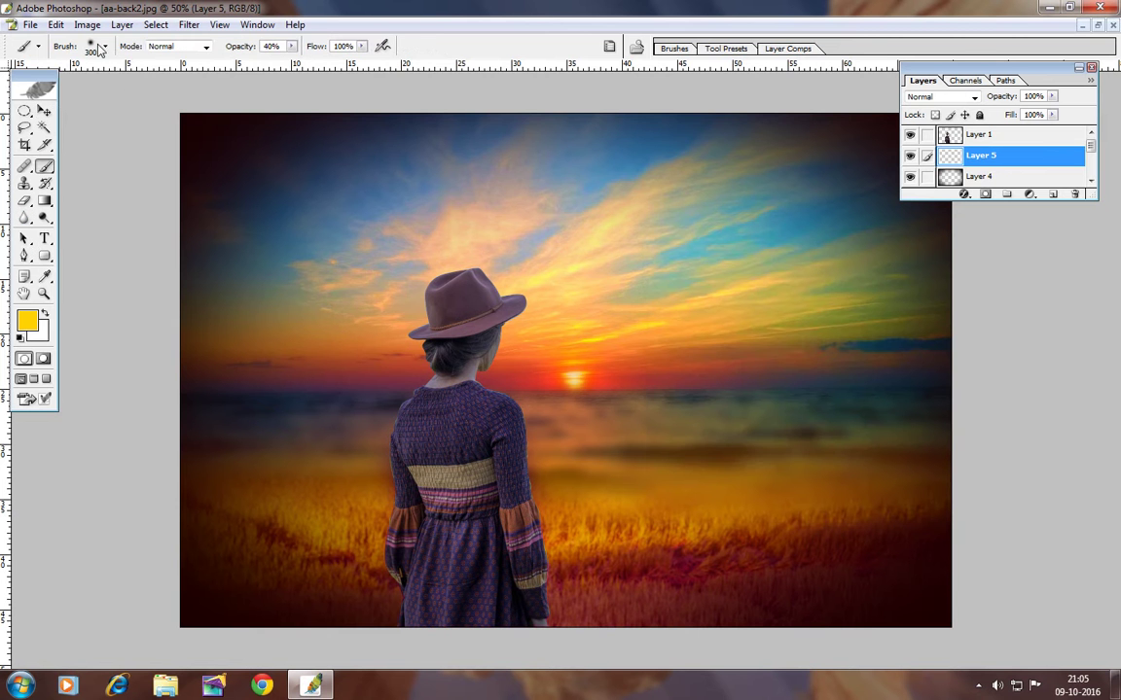
pyautogui.click(104, 47)
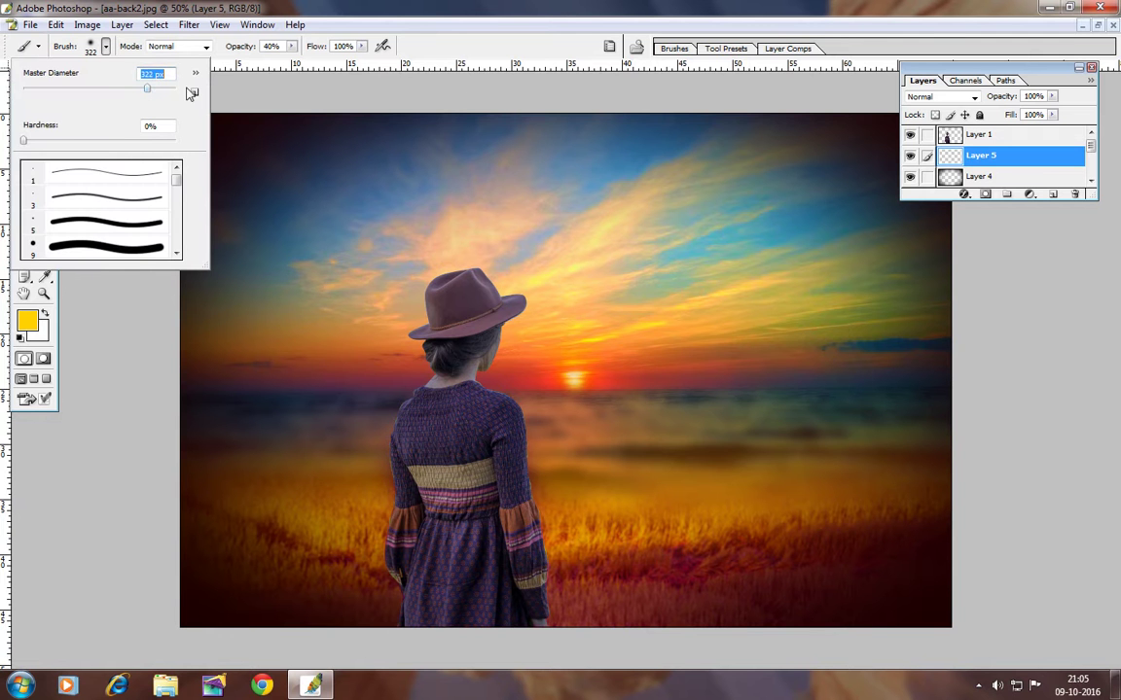
pyautogui.click(425, 103)
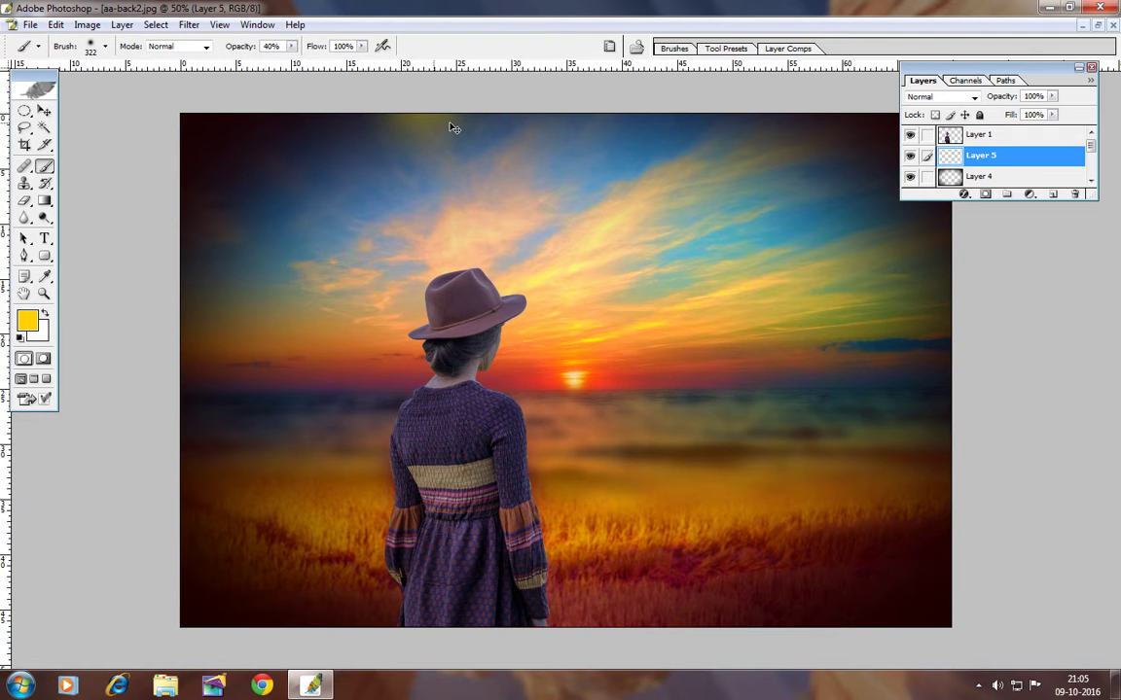
pyautogui.hotkey('ctrl', 'z')
pyautogui.click(974, 98)
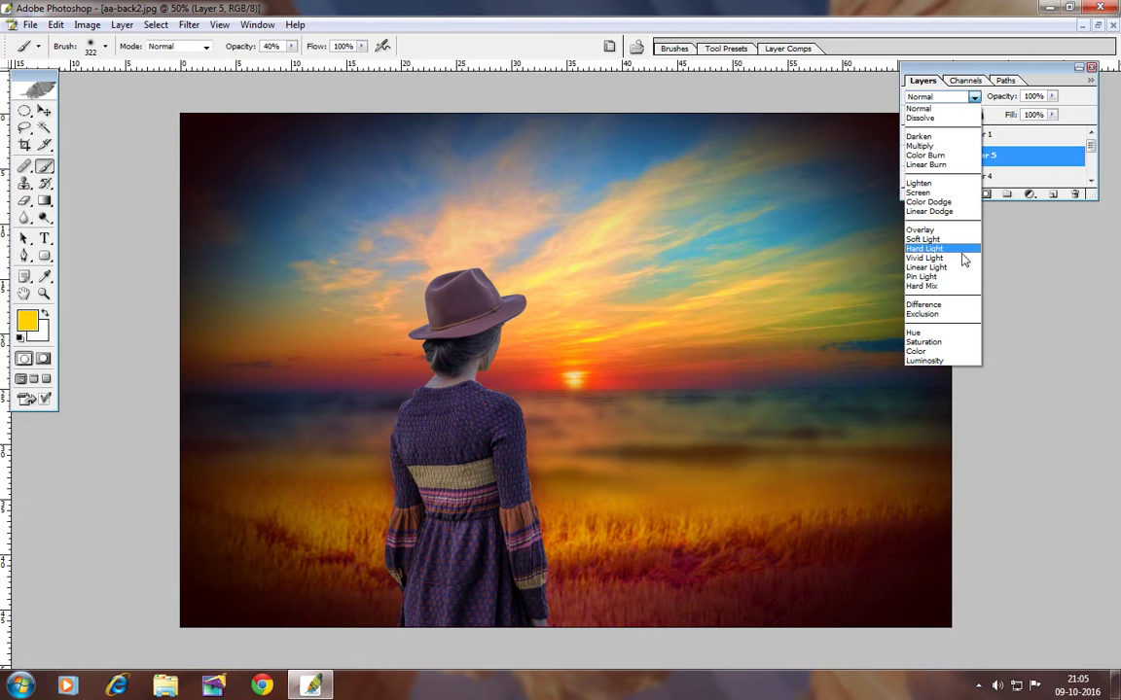
# Step: Set Layer 5 to Overlay and brush soft yellow across the sky around the woman
pyautogui.click(939, 231)
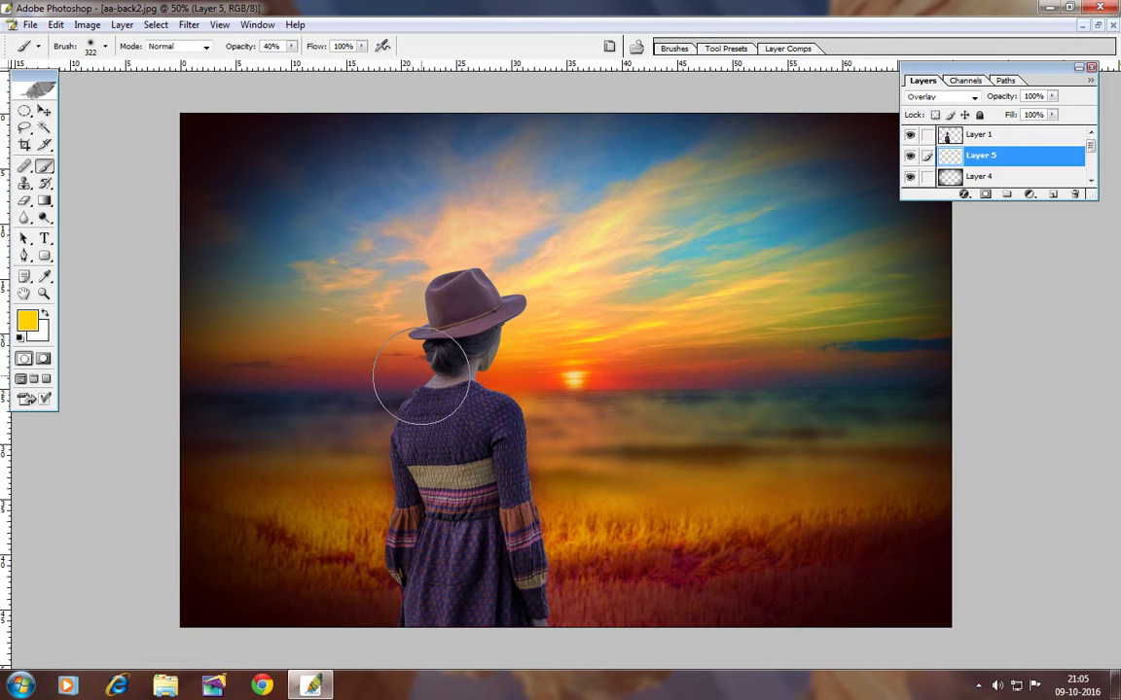
pyautogui.moveTo(362, 372)
pyautogui.mouseDown()
pyautogui.moveTo(554, 282)
pyautogui.moveTo(370, 300)
pyautogui.moveTo(656, 328)
pyautogui.moveTo(699, 356)
pyautogui.moveTo(584, 370)
pyautogui.moveTo(549, 389)
pyautogui.moveTo(534, 425)
pyautogui.moveTo(428, 379)
pyautogui.moveTo(387, 400)
pyautogui.moveTo(348, 384)
pyautogui.moveTo(292, 336)
pyautogui.moveTo(550, 282)
pyautogui.moveTo(494, 358)
pyautogui.moveTo(501, 345)
pyautogui.moveTo(400, 320)
pyautogui.moveTo(375, 262)
pyautogui.moveTo(385, 273)
pyautogui.moveTo(715, 276)
pyautogui.moveTo(552, 245)
pyautogui.moveTo(538, 213)
pyautogui.moveTo(400, 218)
pyautogui.moveTo(325, 191)
pyautogui.moveTo(320, 250)
pyautogui.moveTo(270, 232)
pyautogui.moveTo(538, 194)
pyautogui.moveTo(645, 154)
pyautogui.moveTo(645, 138)
pyautogui.moveTo(592, 194)
pyautogui.moveTo(500, 241)
pyautogui.moveTo(863, 242)
pyautogui.moveTo(745, 253)
pyautogui.moveTo(814, 223)
pyautogui.moveTo(680, 255)
pyautogui.moveTo(720, 220)
pyautogui.moveTo(843, 180)
pyautogui.moveTo(839, 218)
pyautogui.moveTo(781, 310)
pyautogui.moveTo(739, 282)
pyautogui.moveTo(675, 350)
pyautogui.moveTo(758, 345)
pyautogui.moveTo(465, 412)
pyautogui.moveTo(376, 412)
pyautogui.moveTo(406, 387)
pyautogui.moveTo(305, 393)
pyautogui.moveTo(406, 358)
pyautogui.moveTo(365, 283)
pyautogui.moveTo(361, 328)
pyautogui.moveTo(481, 400)
pyautogui.moveTo(475, 389)
pyautogui.mouseUp()
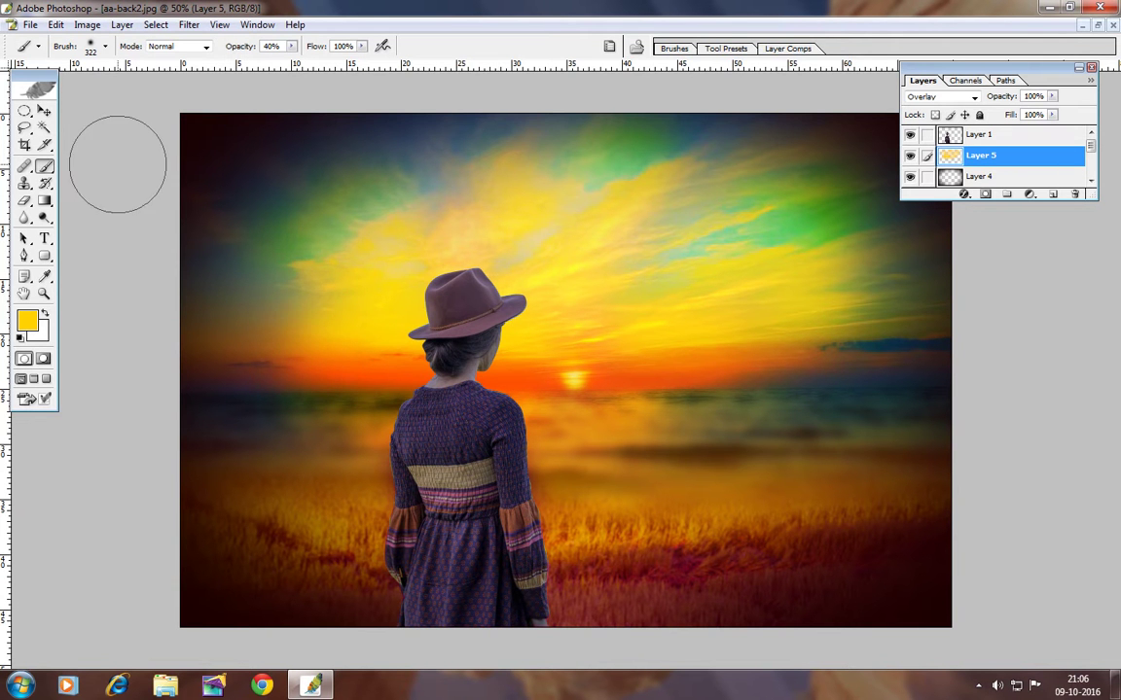
pyautogui.click(44, 114)
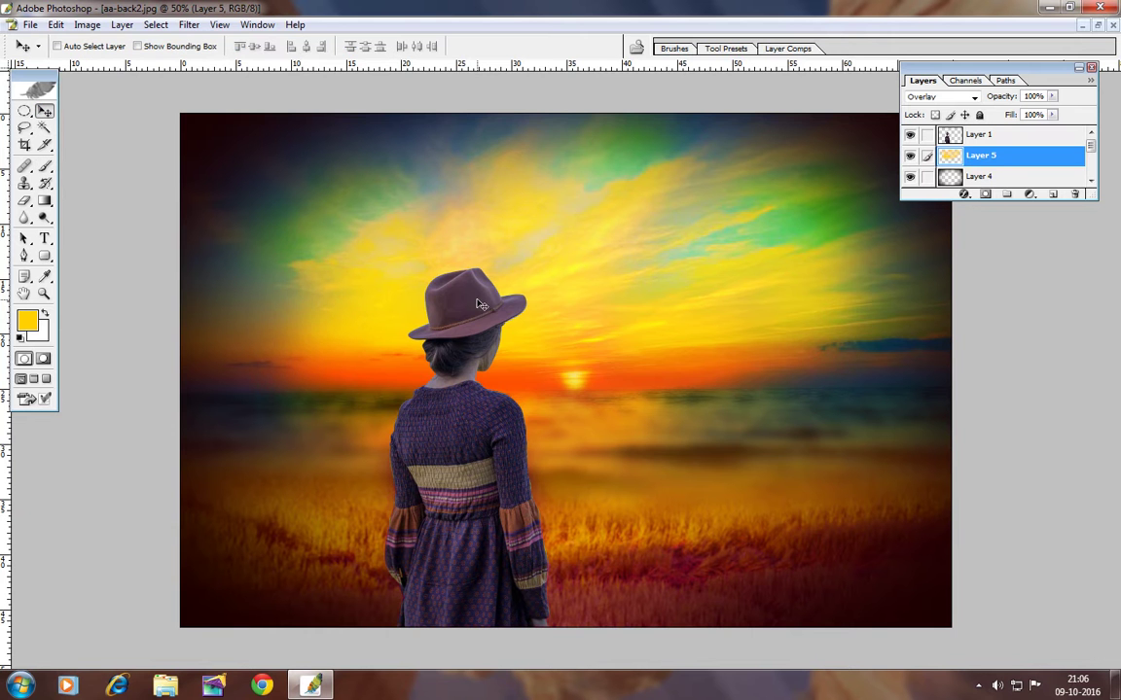
# Step: Select Layer 1 and push its Color Balance fully to red and yellow, plus some green
pyautogui.rightClick(479, 303)
pyautogui.click(507, 313)
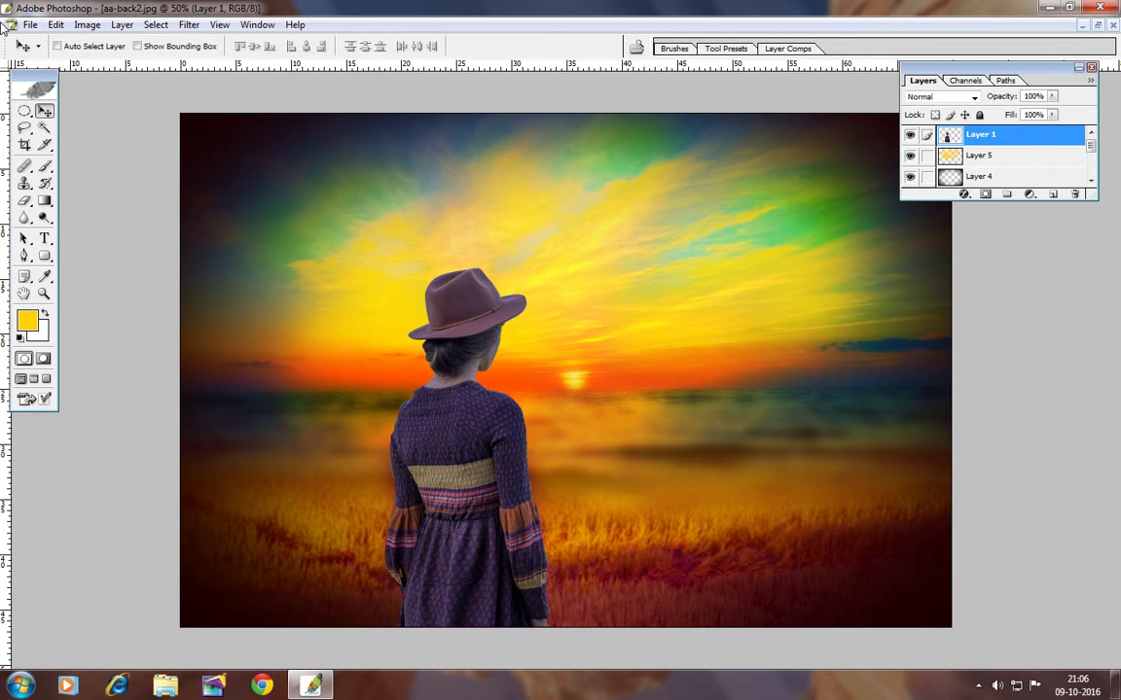
pyautogui.click(88, 25)
pyautogui.moveTo(122, 66)
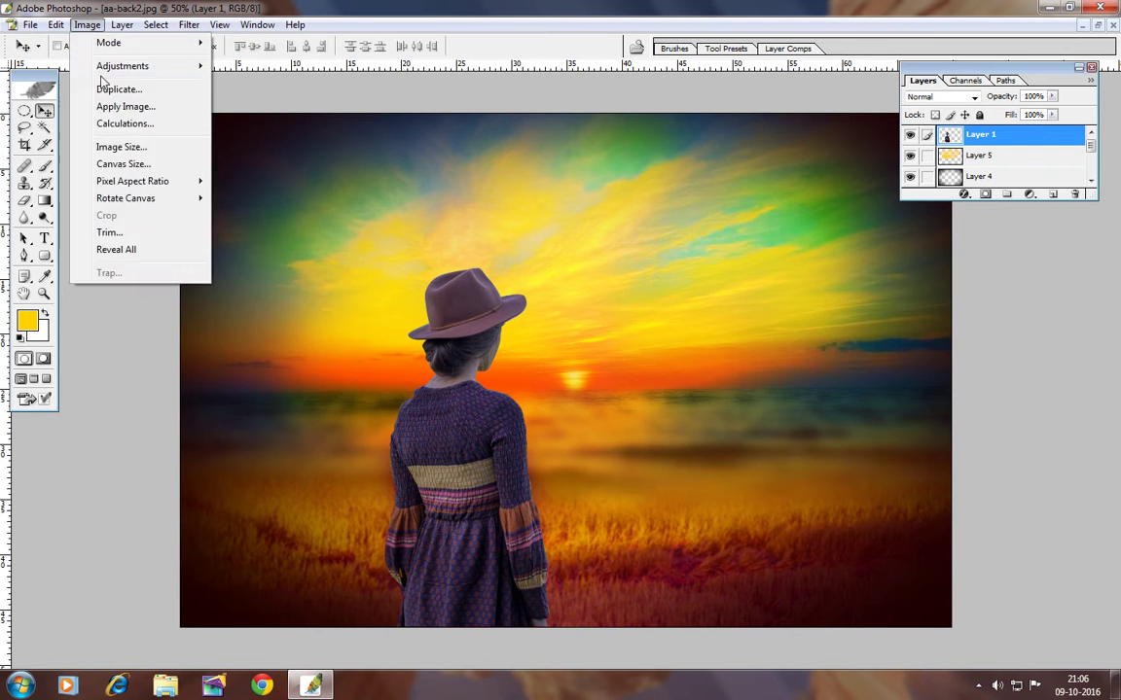
pyautogui.click(280, 151)
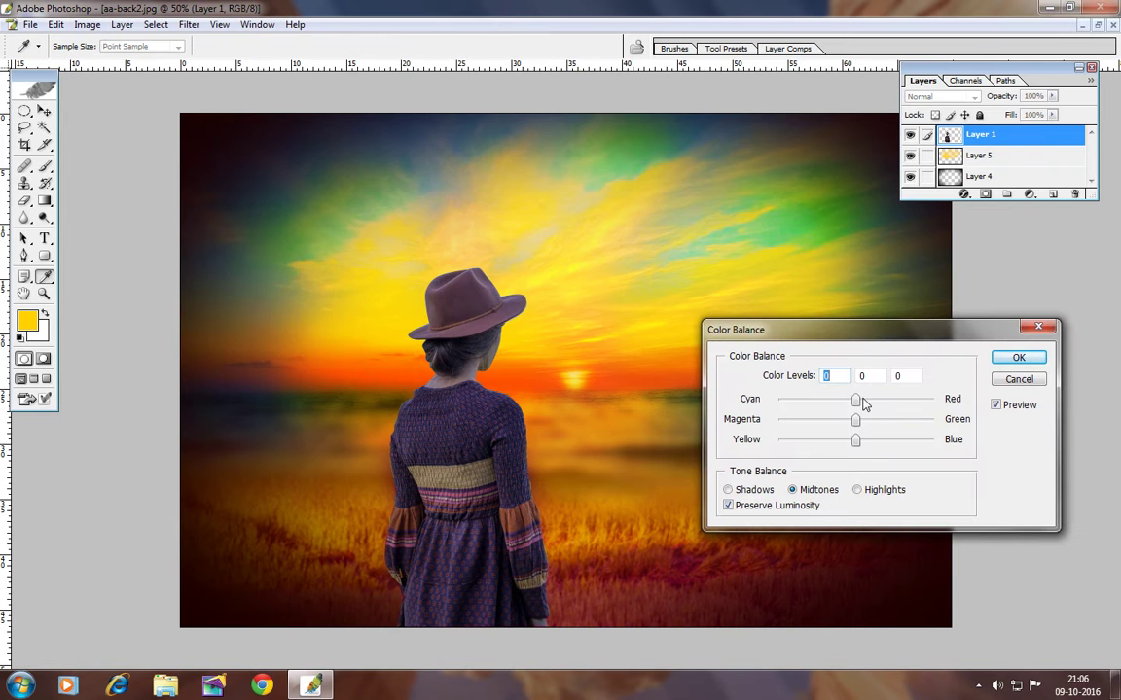
pyautogui.moveTo(856, 399); pyautogui.dragTo(948, 407)
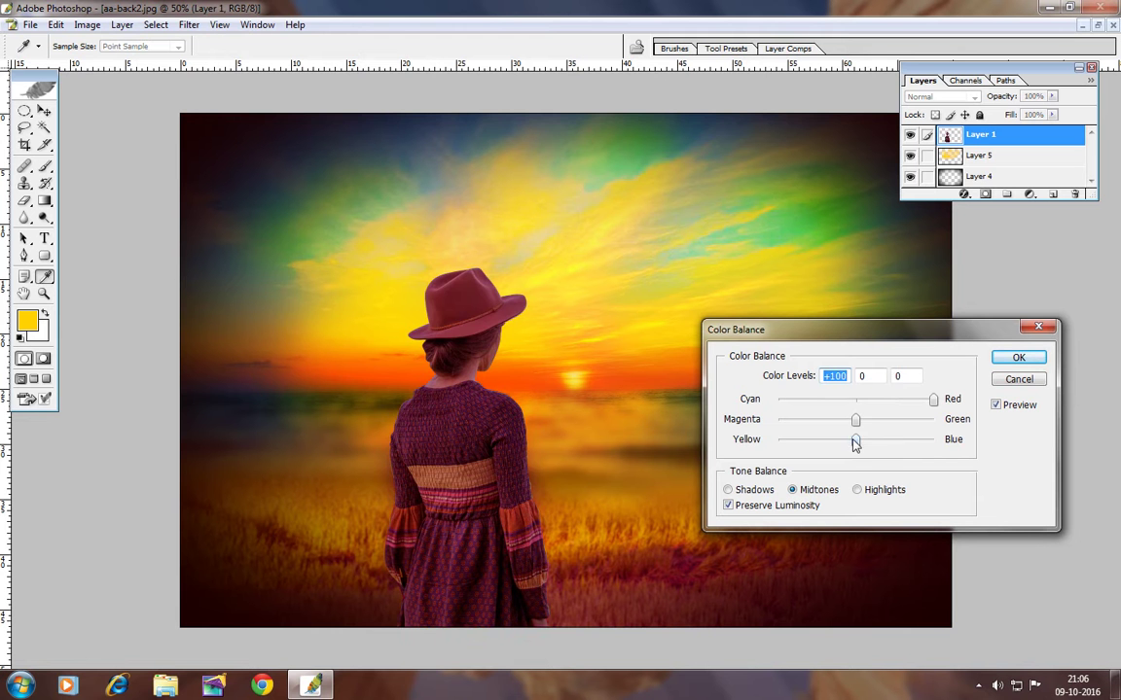
pyautogui.moveTo(855, 443); pyautogui.dragTo(786, 443)
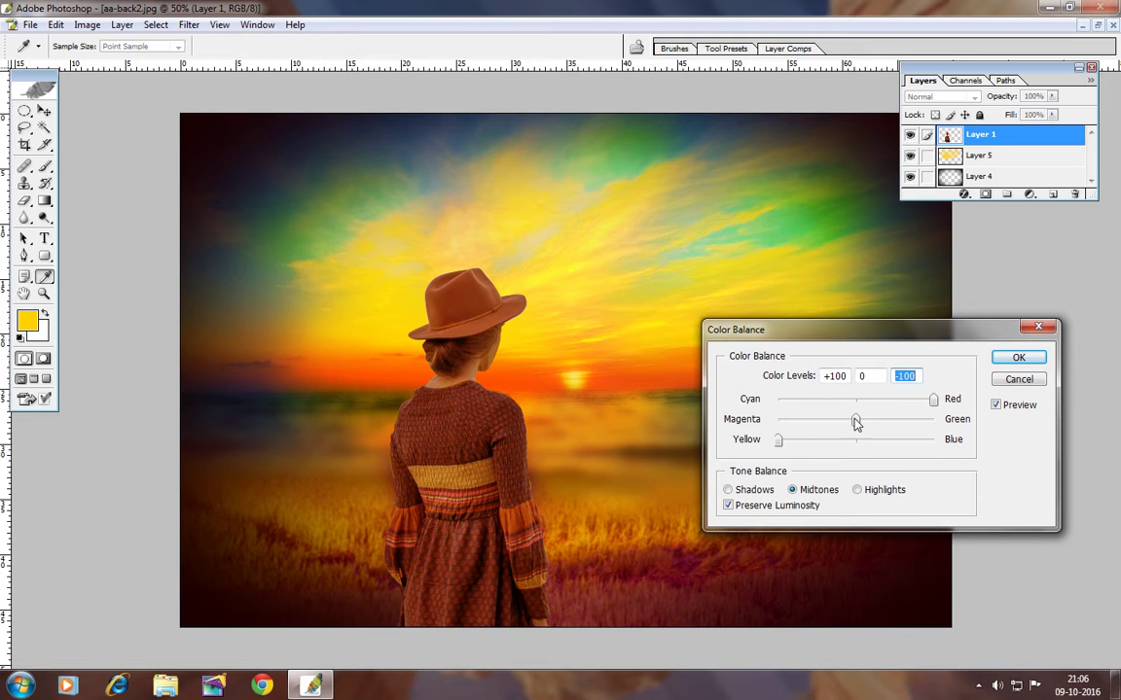
pyautogui.moveTo(856, 422)
pyautogui.mouseDown()
pyautogui.moveTo(929, 419)
pyautogui.moveTo(877, 422)
pyautogui.moveTo(890, 431)
pyautogui.mouseUp()
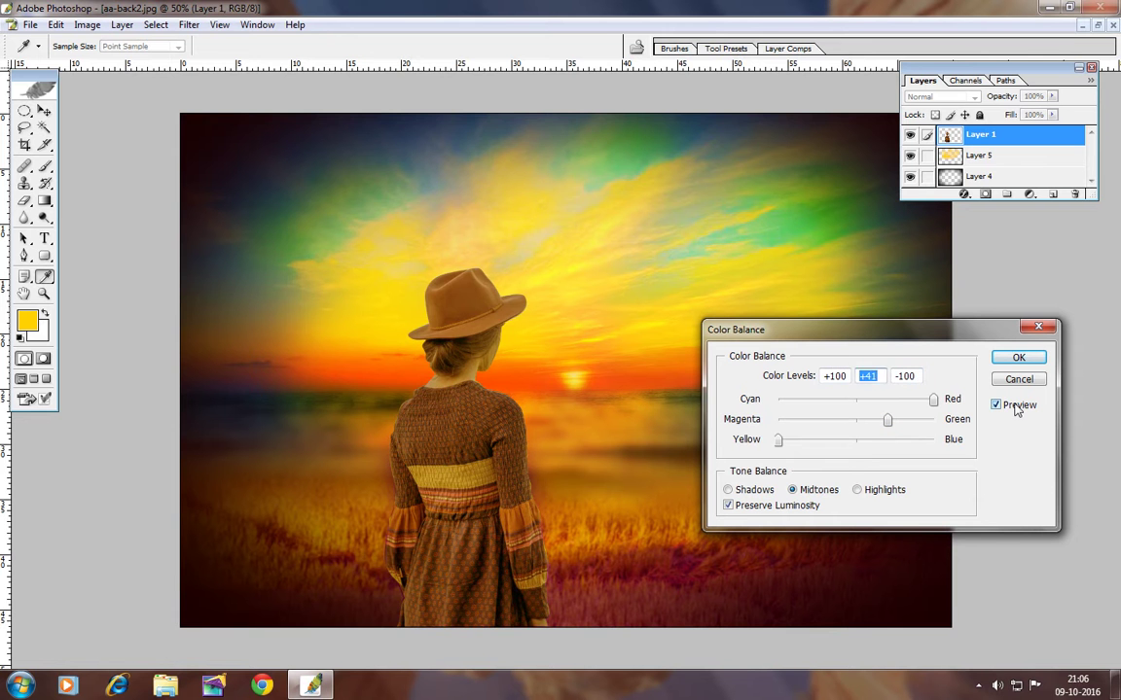
# Step: Compare the preview, fine-tune the green shift, and apply the Color Balance
pyautogui.click(1015, 409)
pyautogui.click(1013, 410)
pyautogui.click(1011, 411)
pyautogui.click(1009, 411)
pyautogui.moveTo(903, 424); pyautogui.dragTo(898, 425)
pyautogui.click(1018, 359)
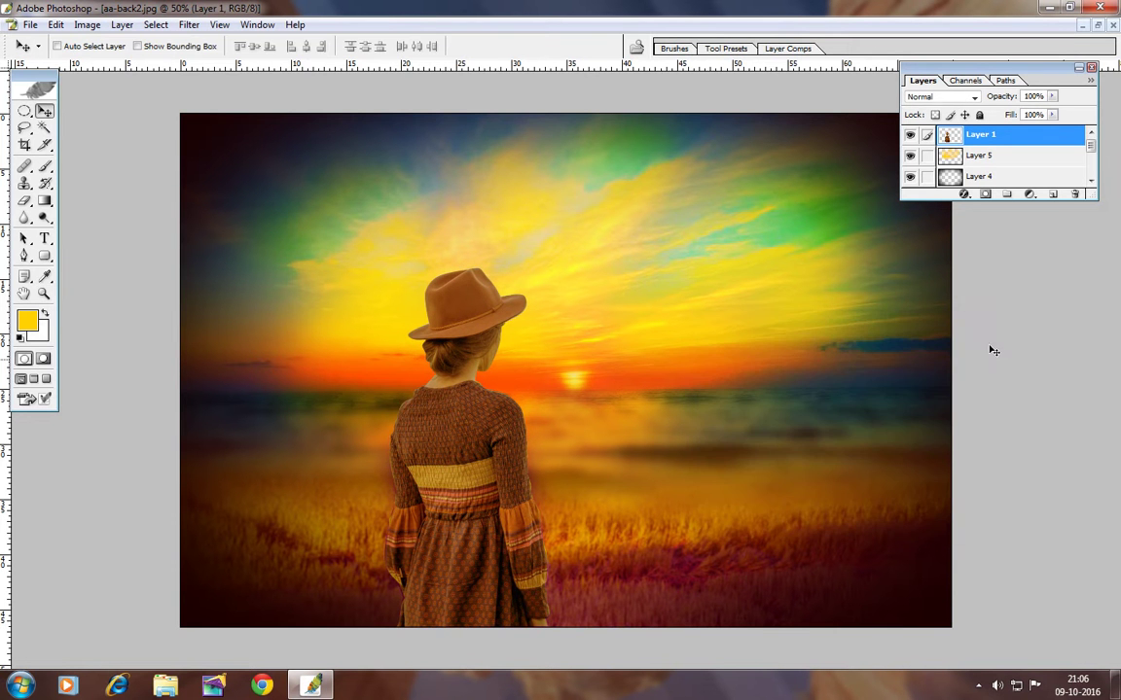
pyautogui.click(24, 113)
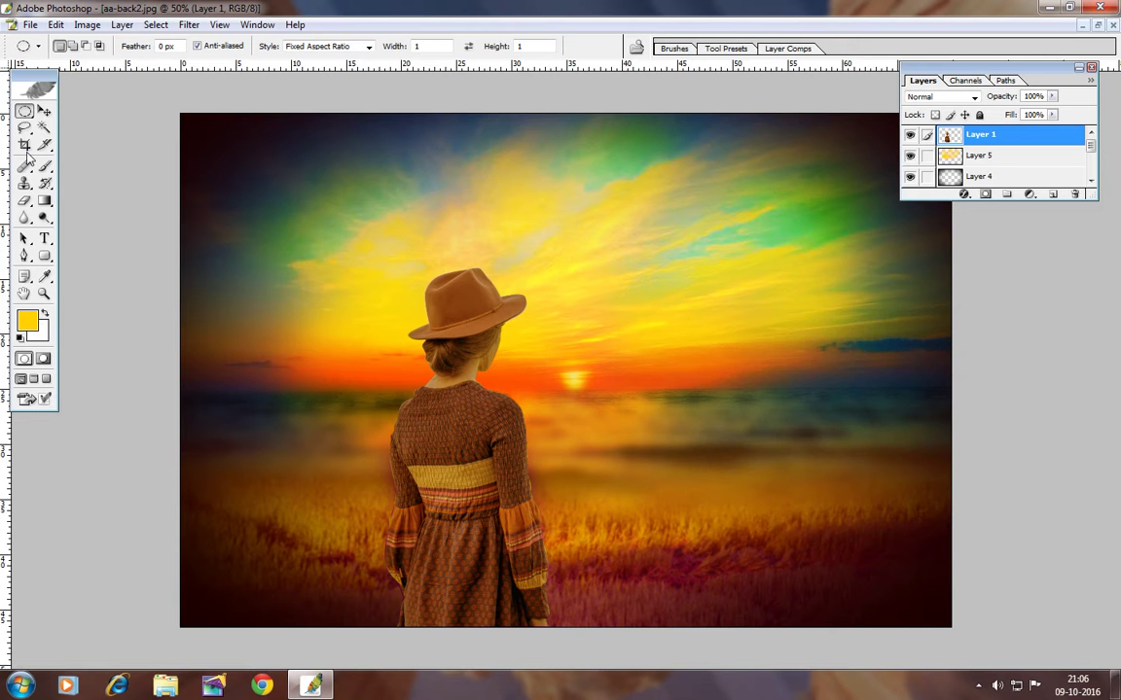
# Step: Draw an elliptical selection circle over the woman's hat and the sun
pyautogui.click(45, 113)
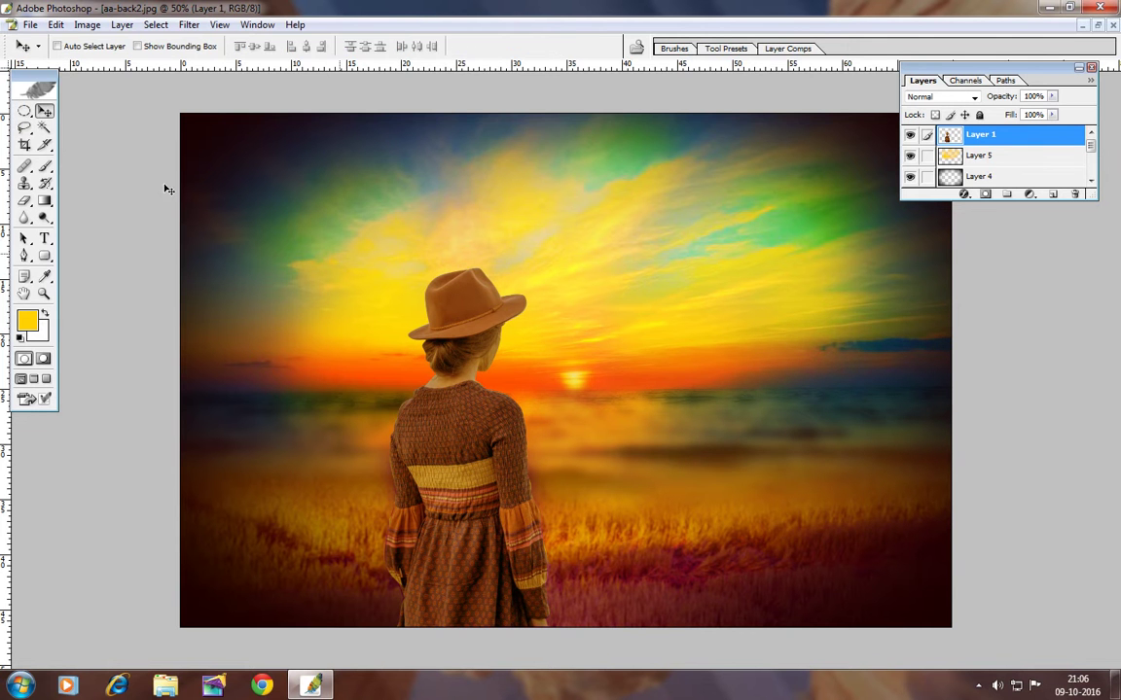
pyautogui.click(25, 114)
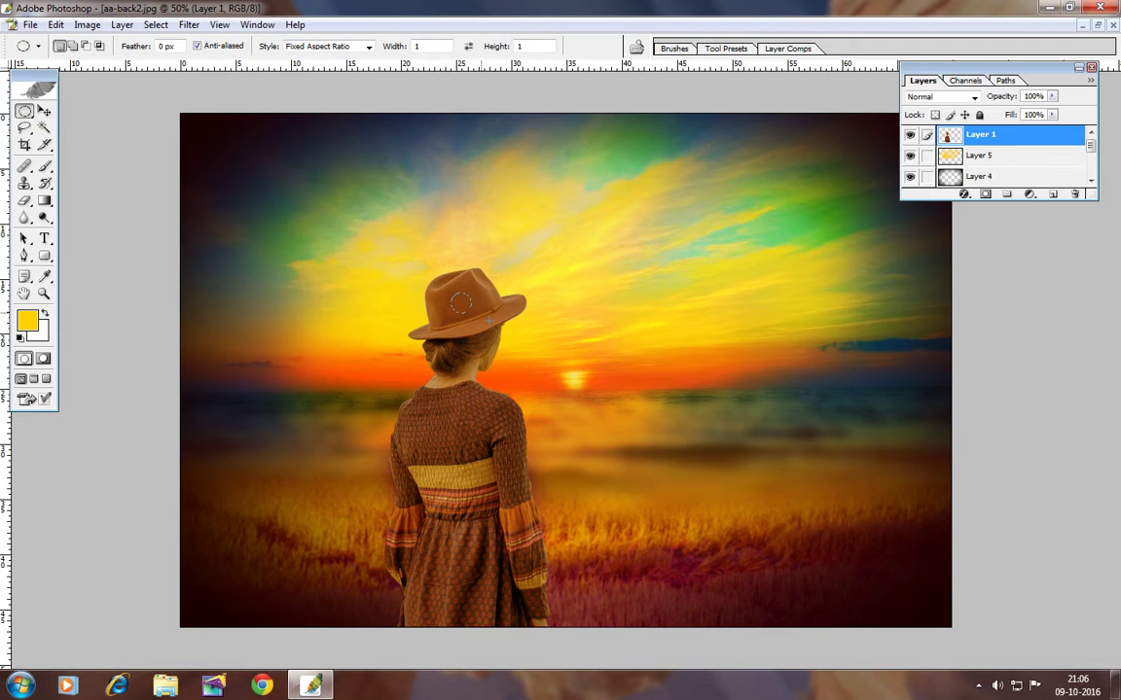
pyautogui.moveTo(537, 355); pyautogui.dragTo(550, 321)
# Step: Feather the circular selection by 7 pixels
pyautogui.click(156, 24)
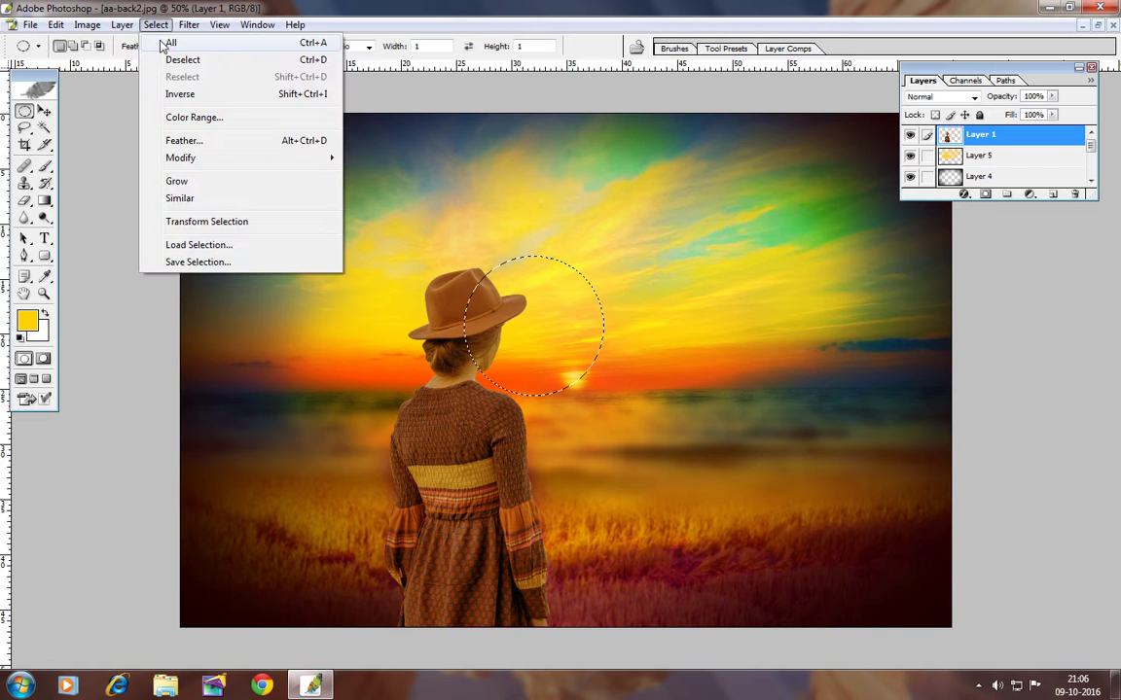
pyautogui.click(183, 140)
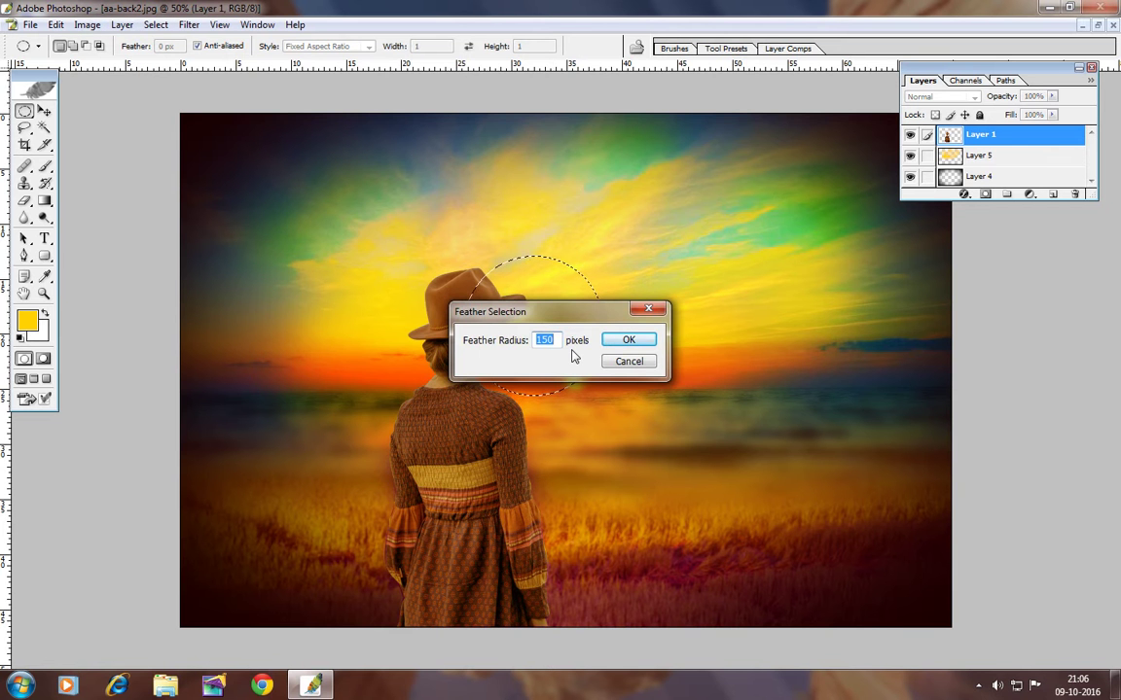
pyautogui.write('75')
pyautogui.click(632, 341)
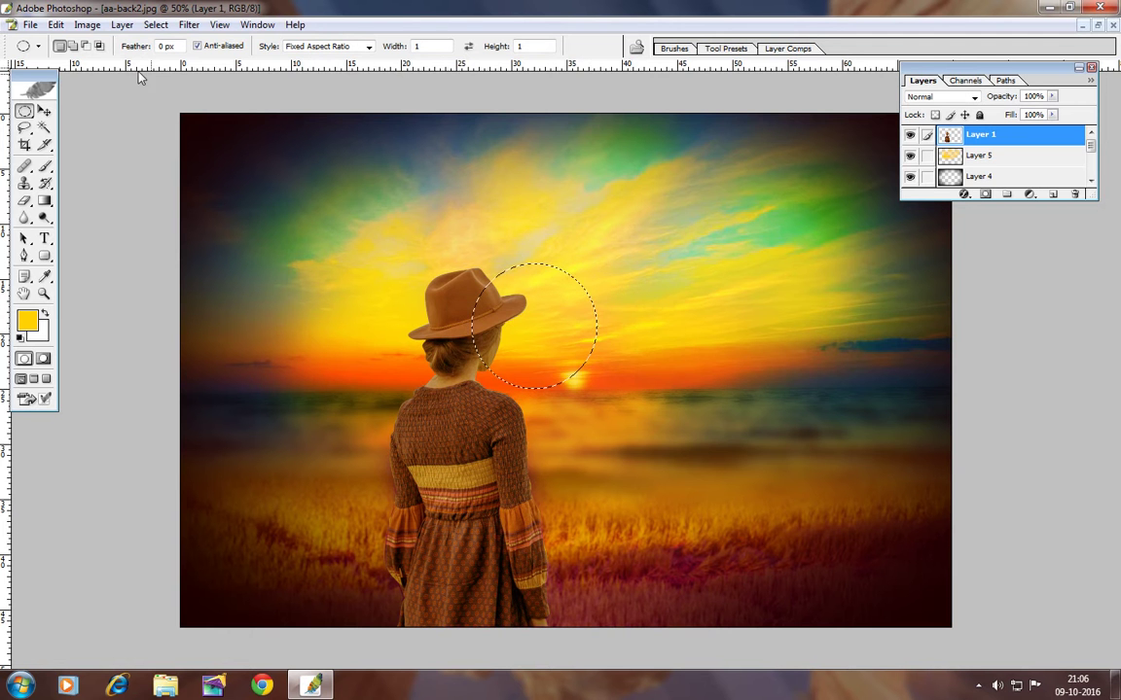
# Step: Set the foreground colour to light yellow and fill the feathered circle with it
pyautogui.click(27, 320)
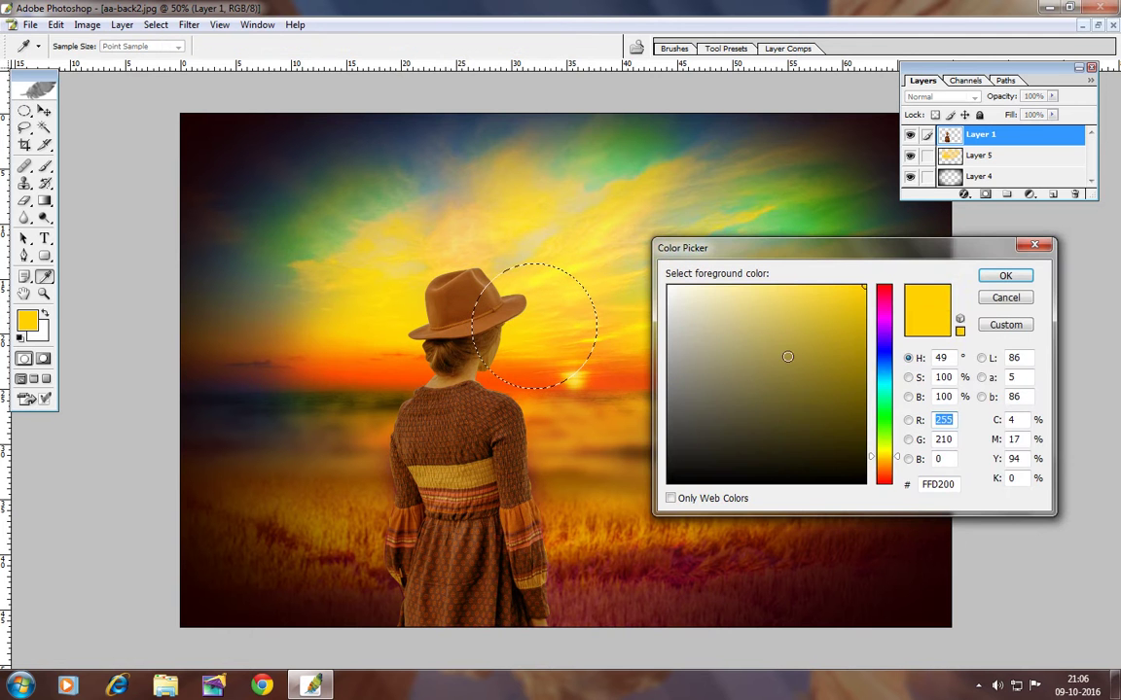
pyautogui.click(792, 283)
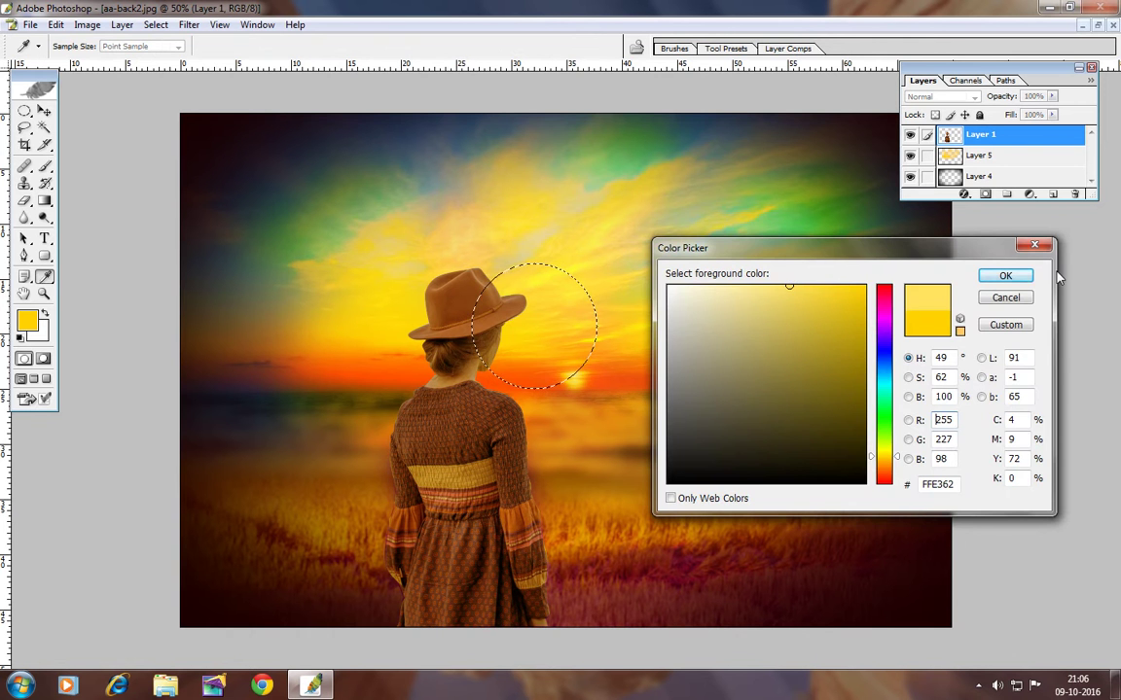
pyautogui.click(1005, 275)
pyautogui.click(62, 25)
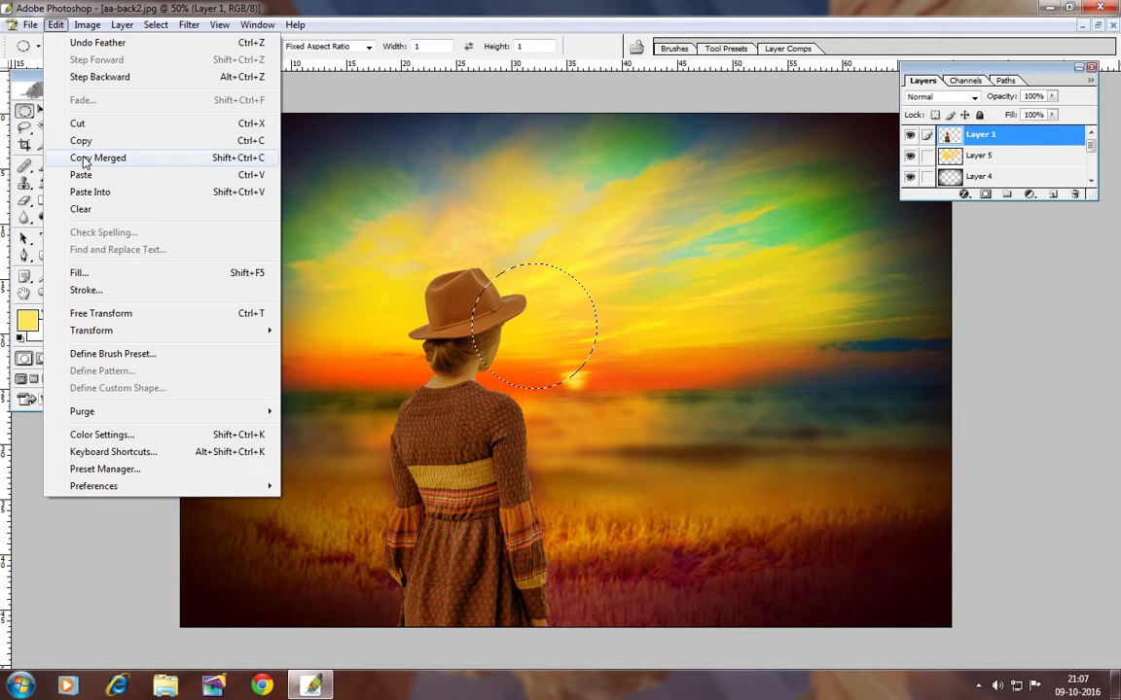
pyautogui.click(83, 276)
pyautogui.click(660, 304)
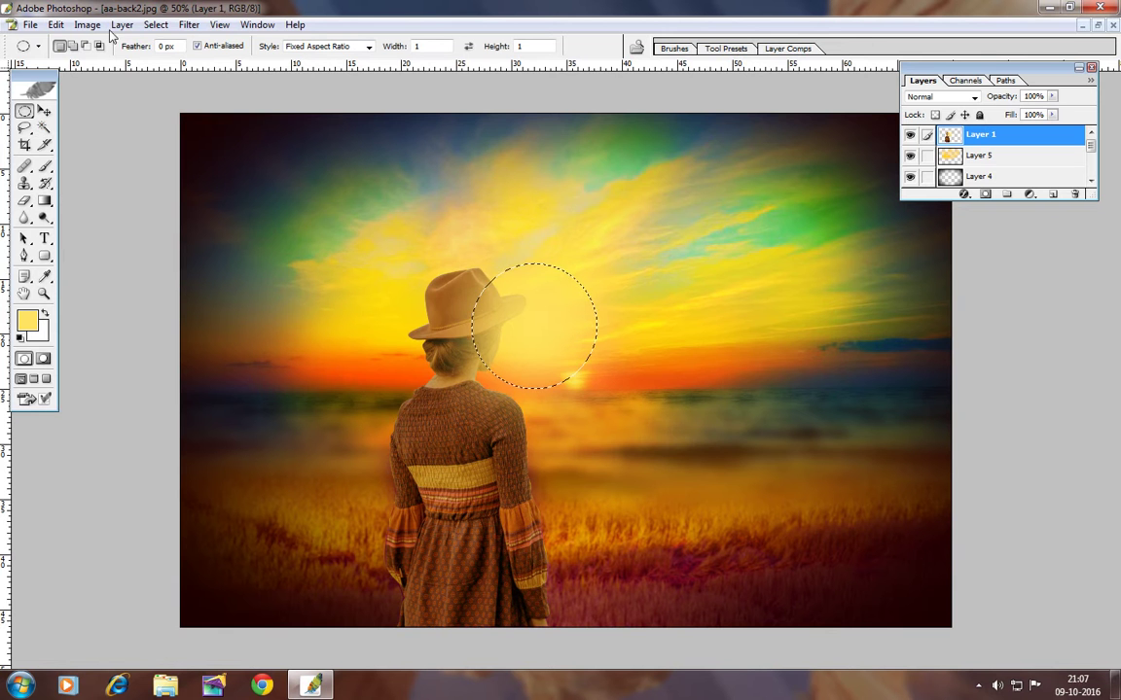
# Step: Deselect the circle and switch to the Move tool
pyautogui.click(156, 24)
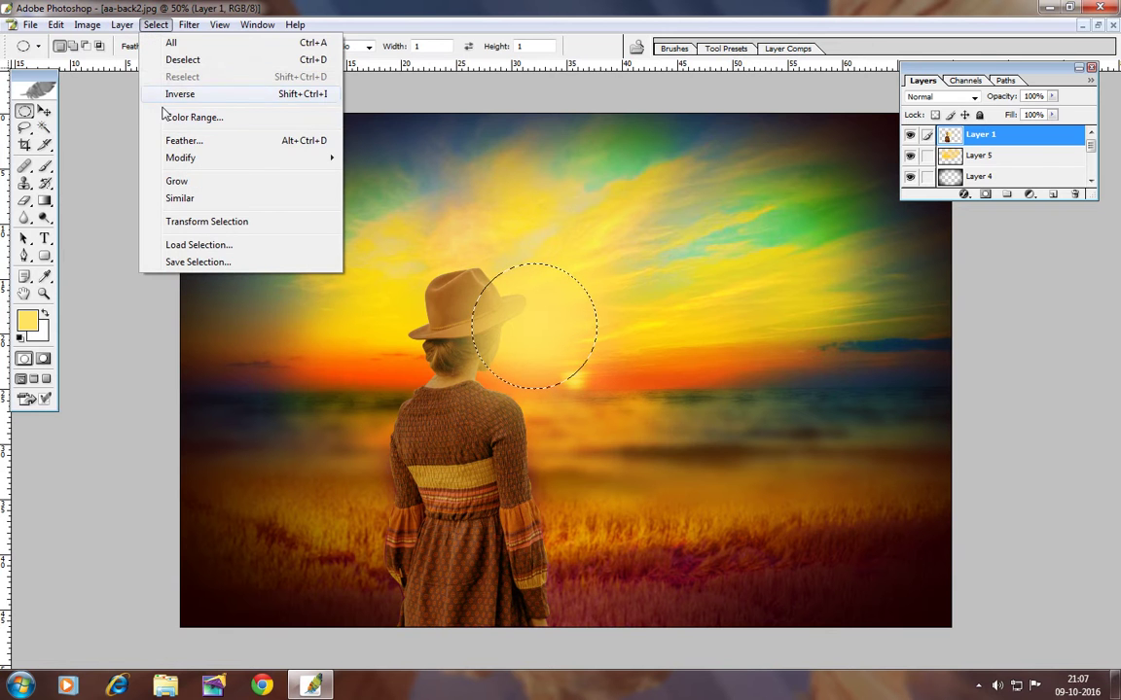
pyautogui.click(182, 60)
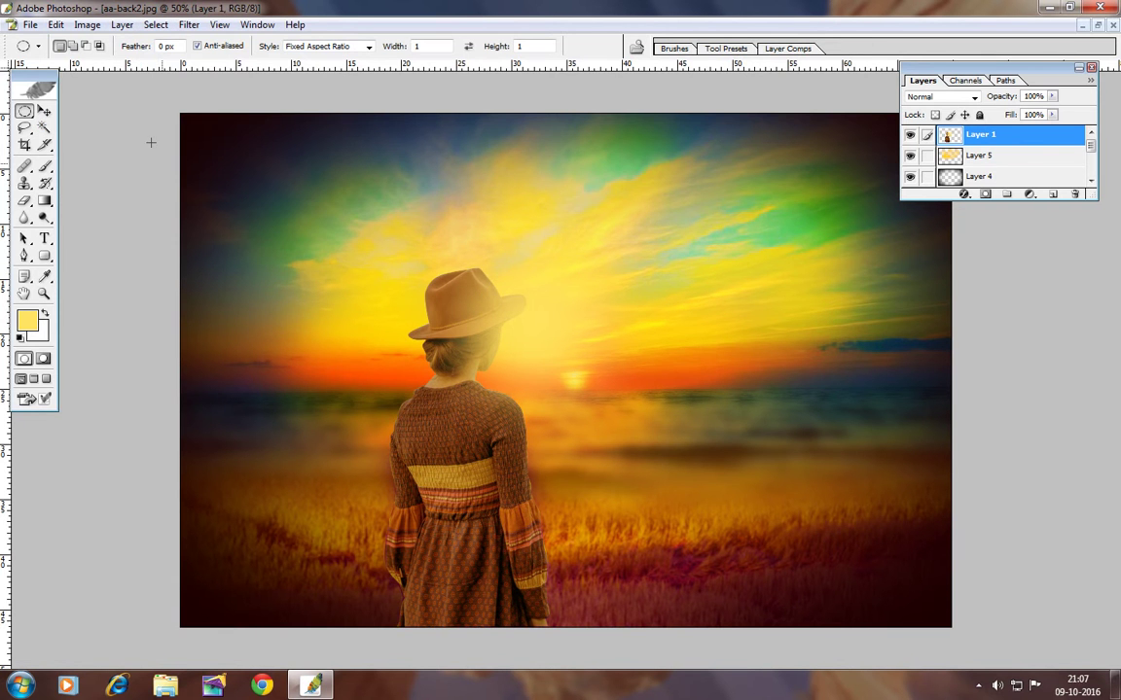
pyautogui.click(46, 113)
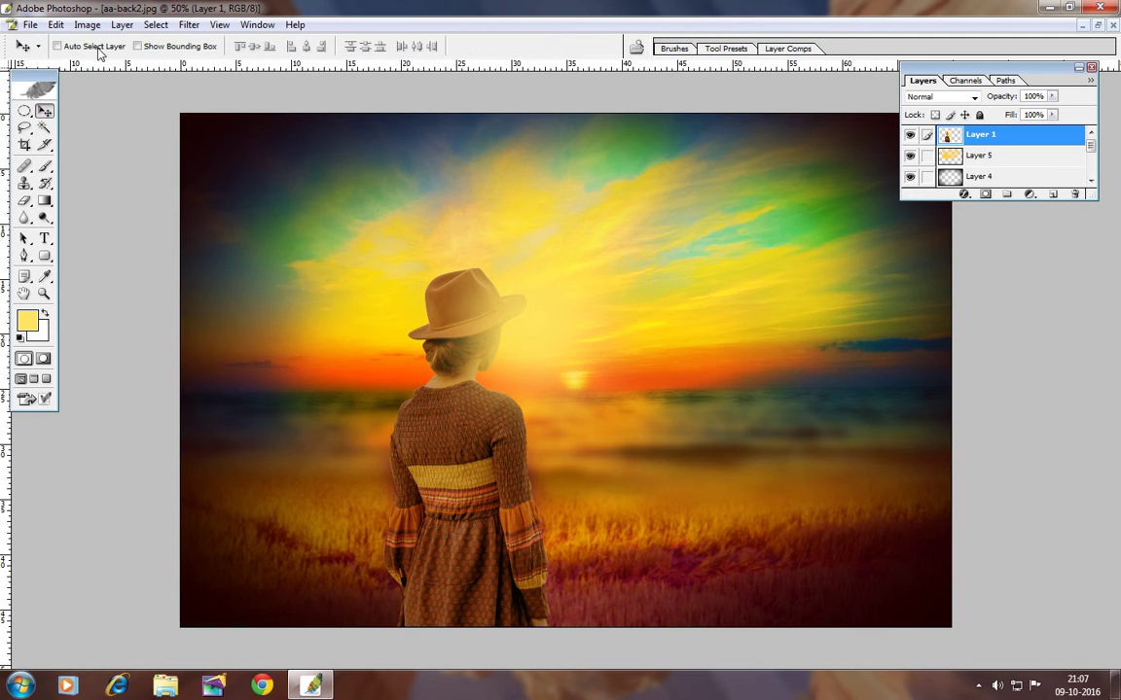
# Step: Free Transform Layer 1, scaling the woman up to about 101%, and apply it
pyautogui.click(56, 24)
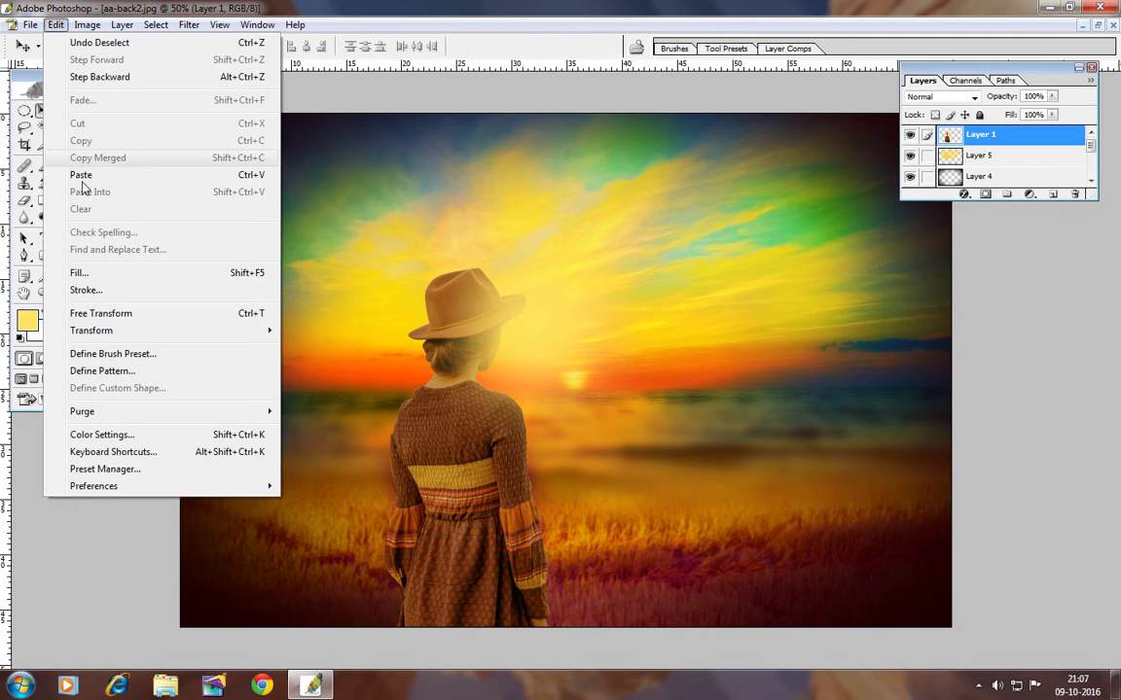
pyautogui.click(101, 313)
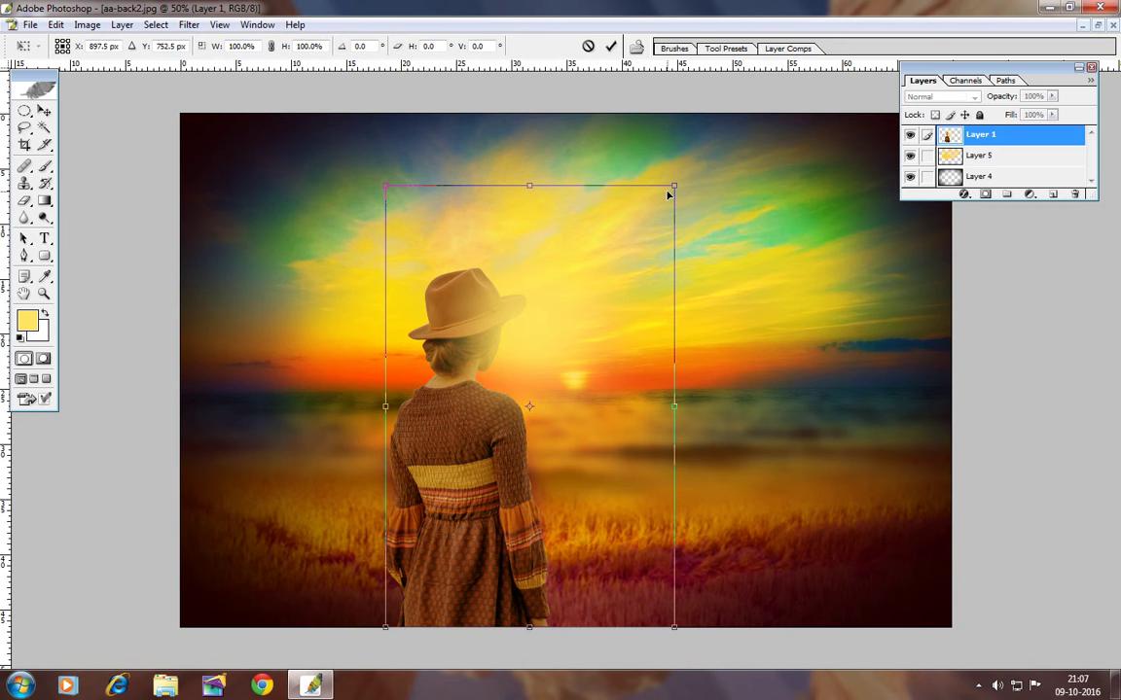
pyautogui.moveTo(675, 186); pyautogui.dragTo(681, 182)
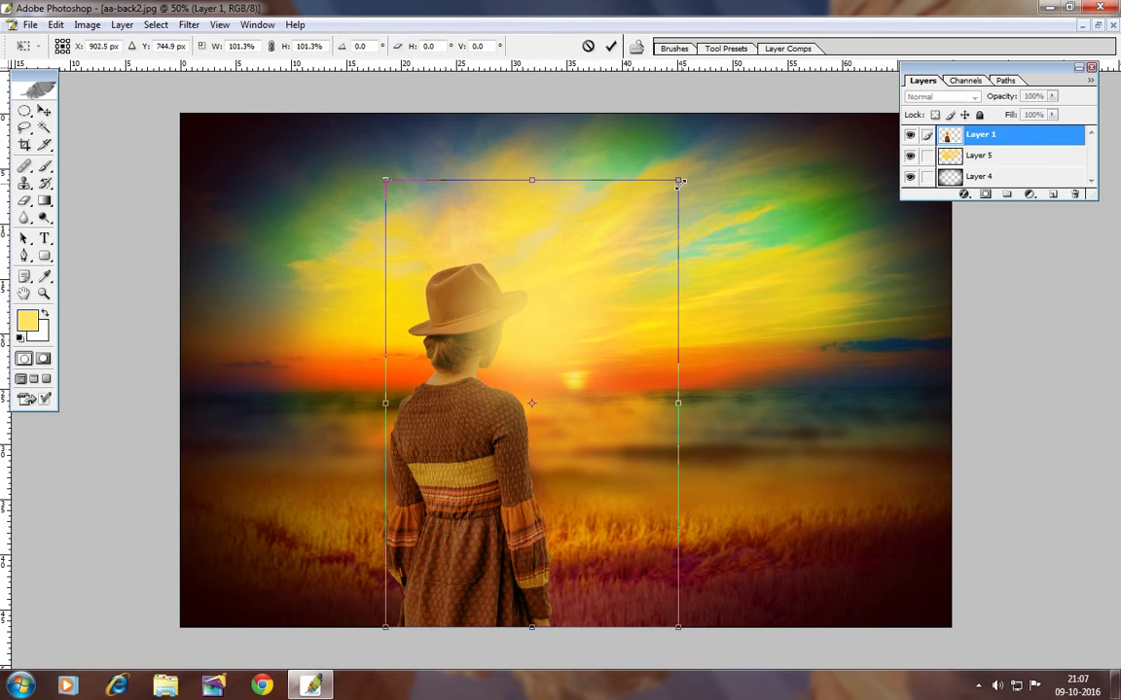
pyautogui.click(44, 110)
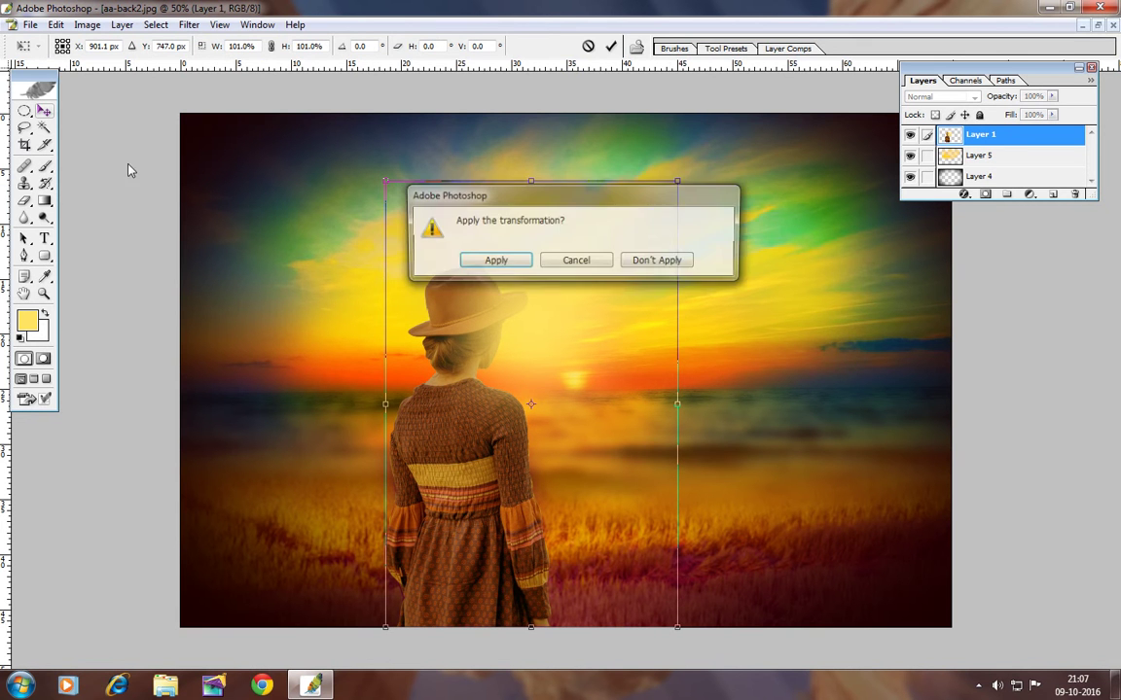
pyautogui.click(438, 235)
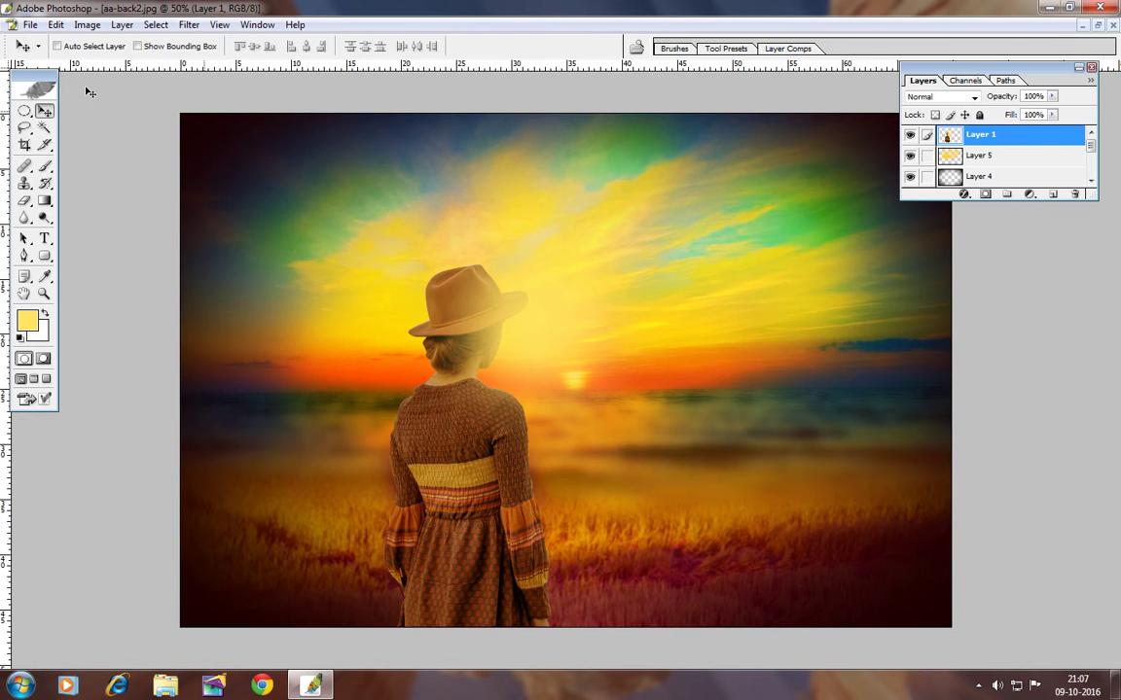
# Step: Save As 'sunset-background' in JPEG format in the 1111-pictures folder
pyautogui.click(30, 25)
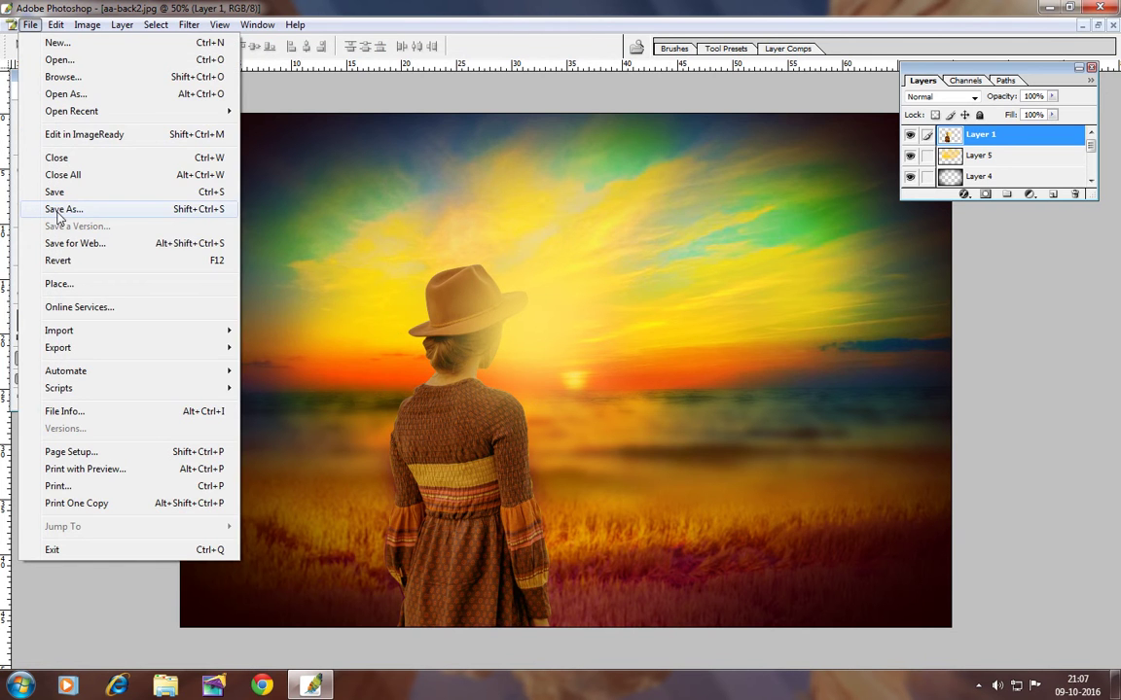
pyautogui.click(59, 211)
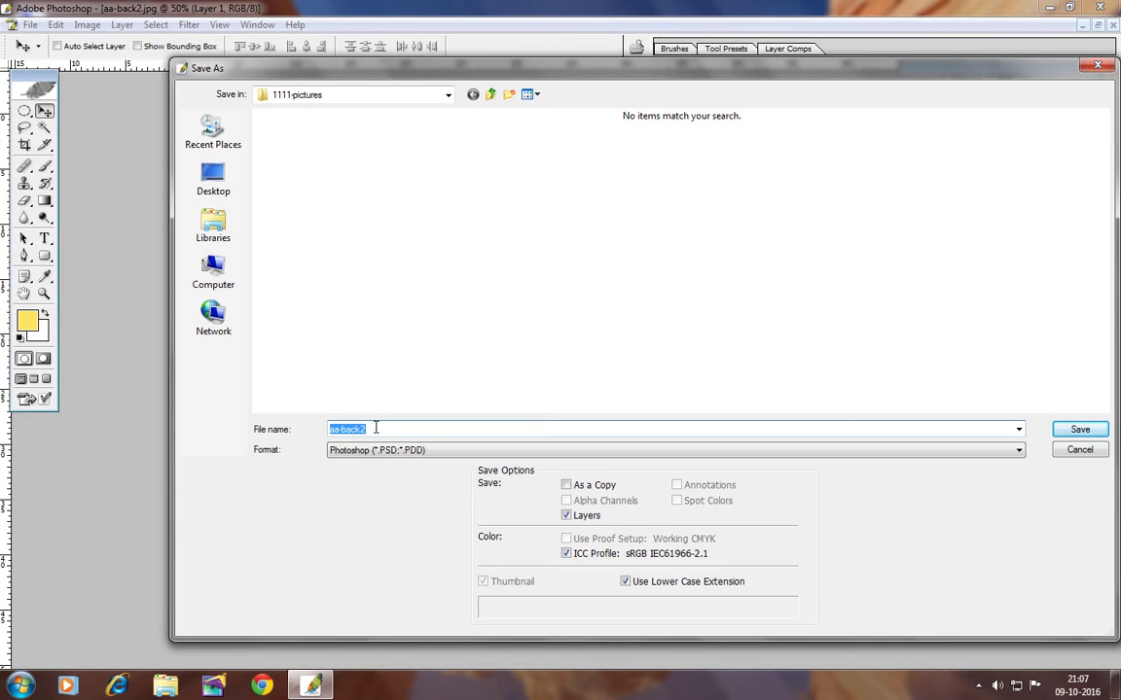
pyautogui.write('sun')
pyautogui.write('set-')
pyautogui.write('backgro')
pyautogui.write('und')
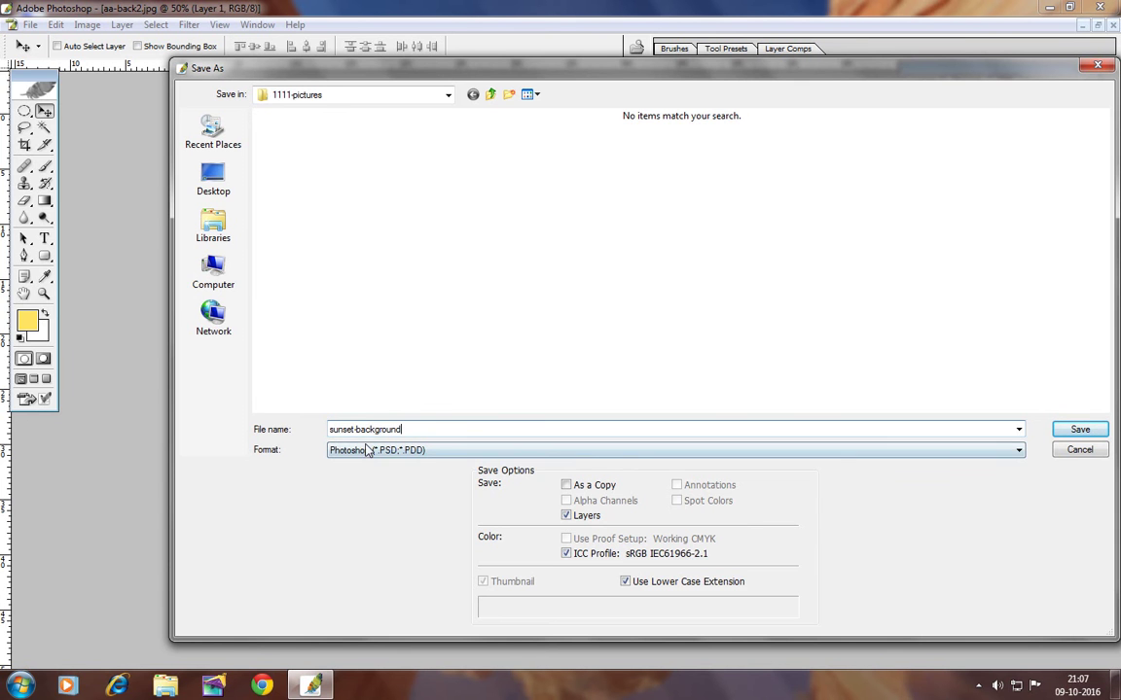
pyautogui.click(365, 450)
pyautogui.click(357, 525)
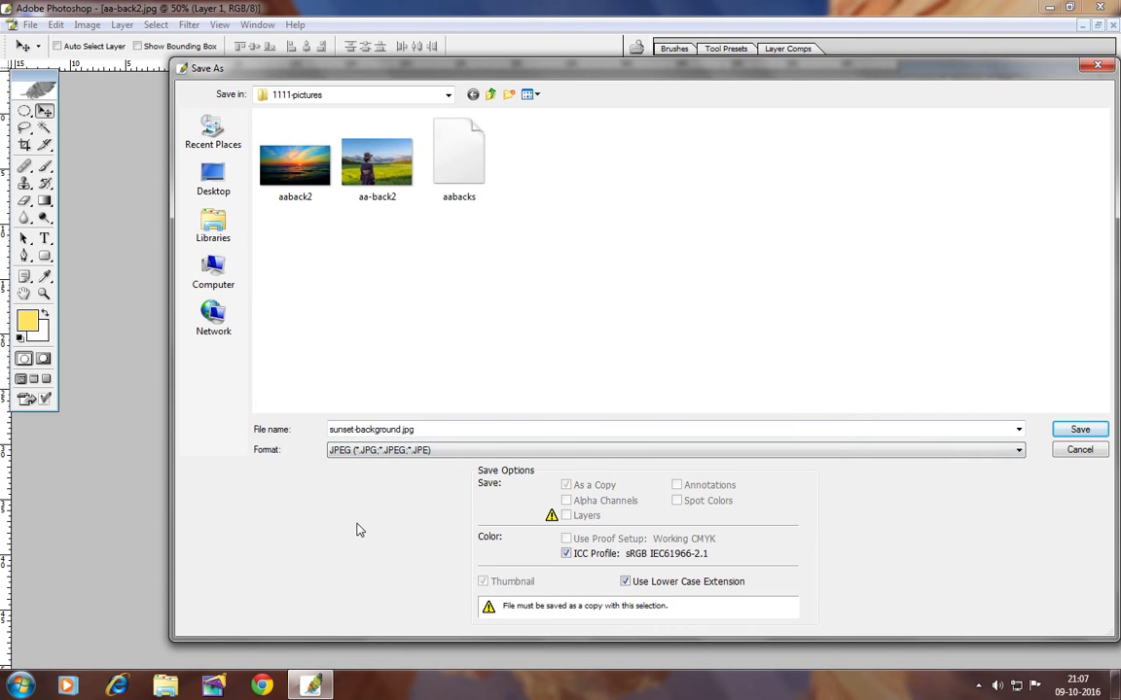
pyautogui.click(1075, 429)
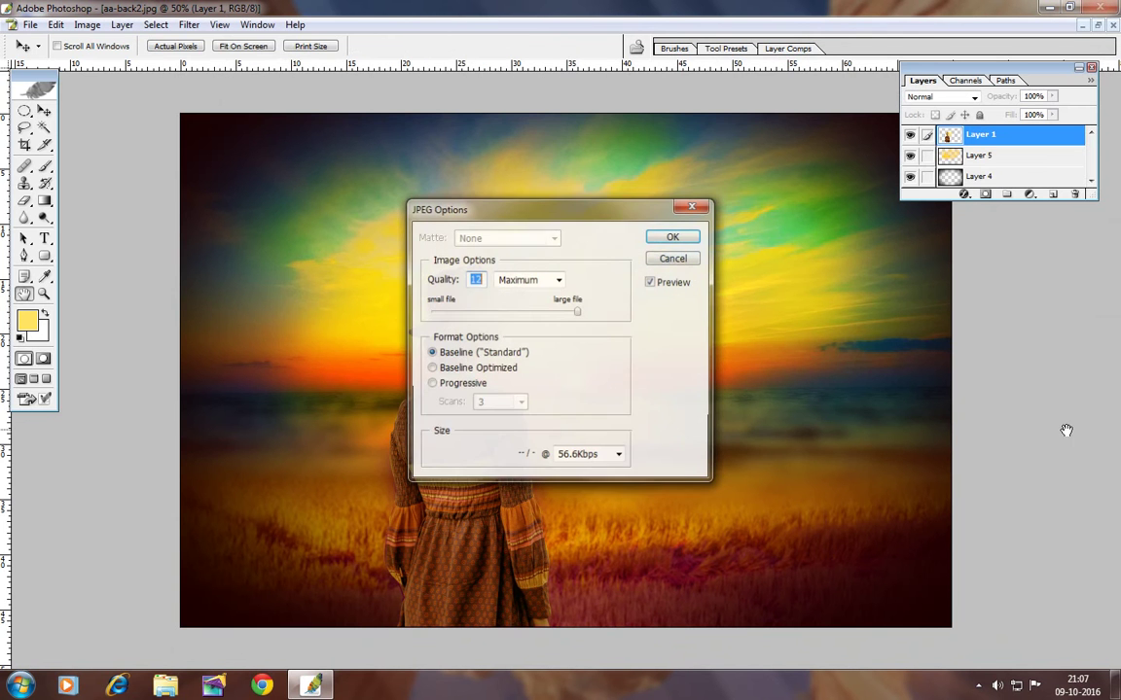